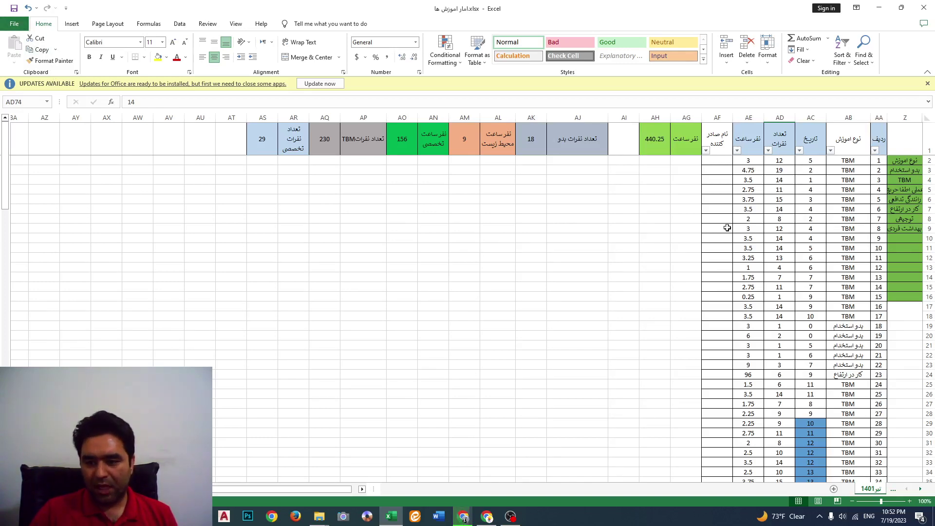
# Open the resume workbook modified on July 1 from File's Recent workbooks list
pyautogui.scroll(-10, 779, 411)
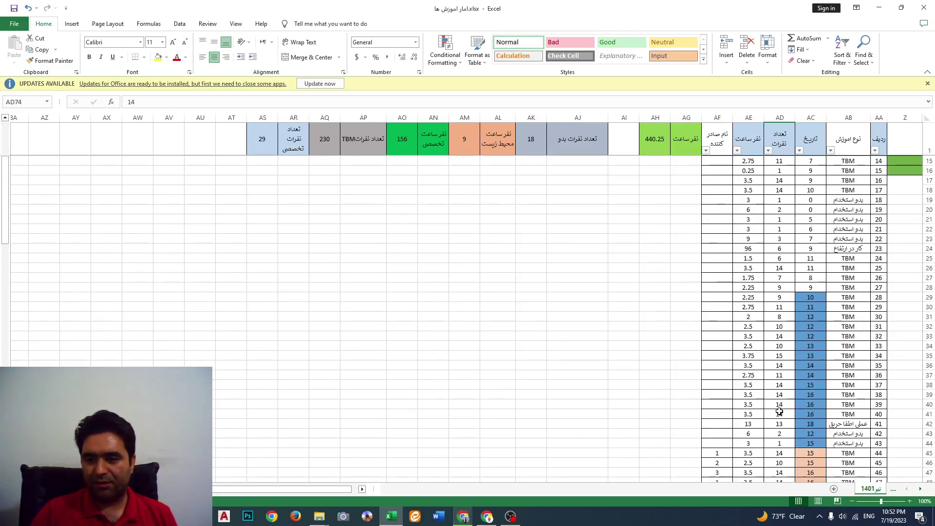
pyautogui.scroll(-13, 780, 411)
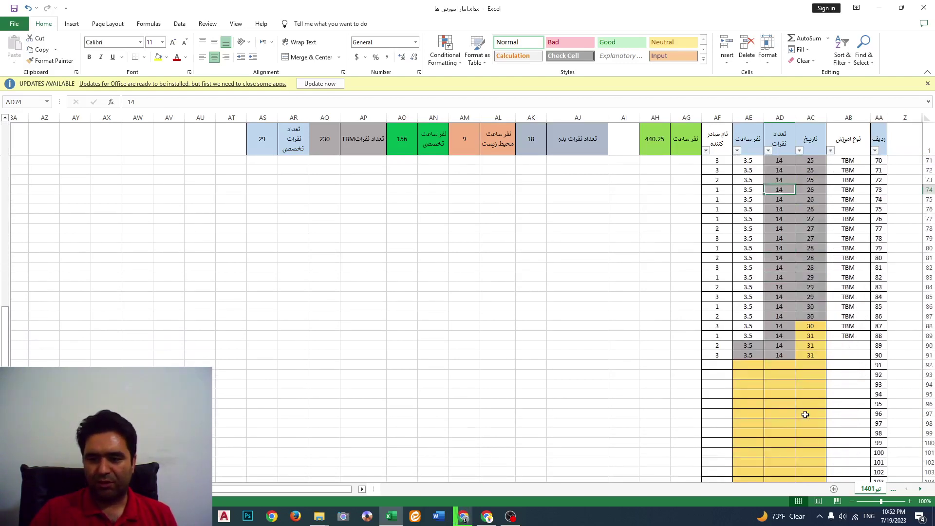
pyautogui.scroll(17, 805, 415)
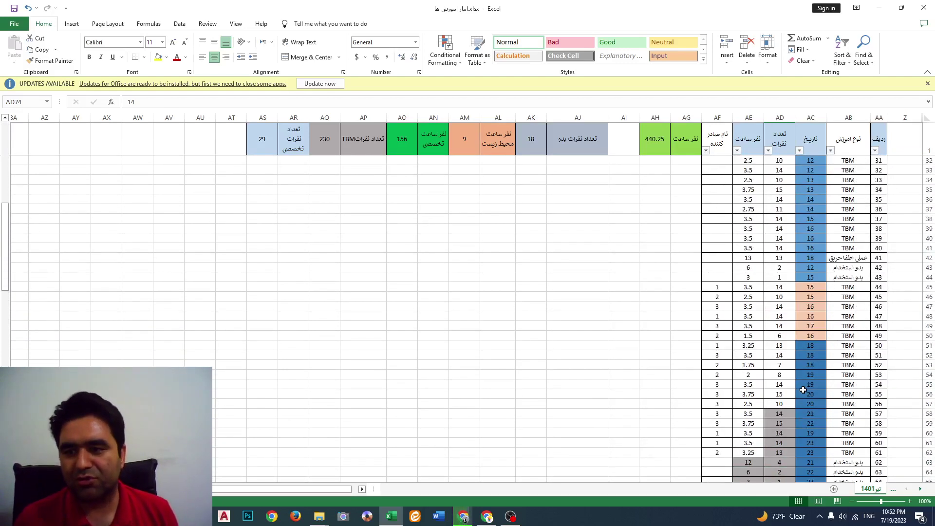
pyautogui.scroll(6, 809, 381)
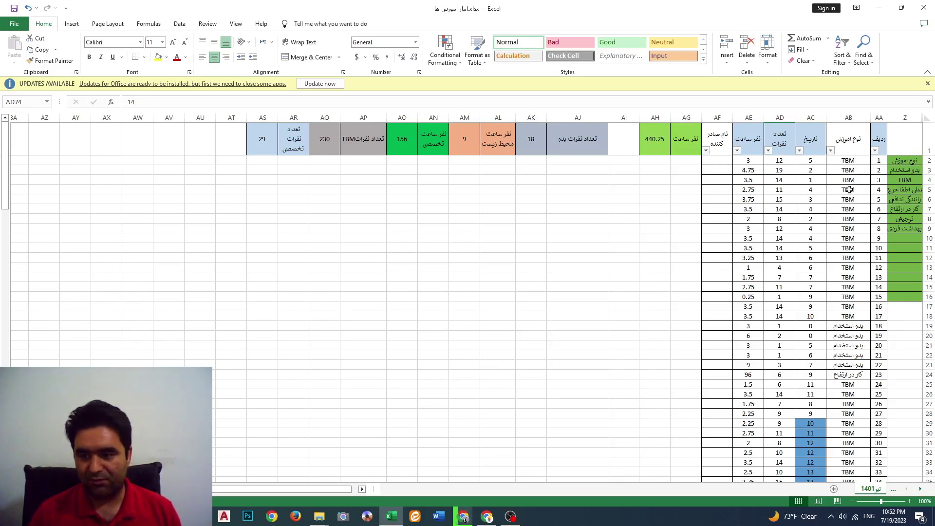
pyautogui.scroll(-1, 850, 194)
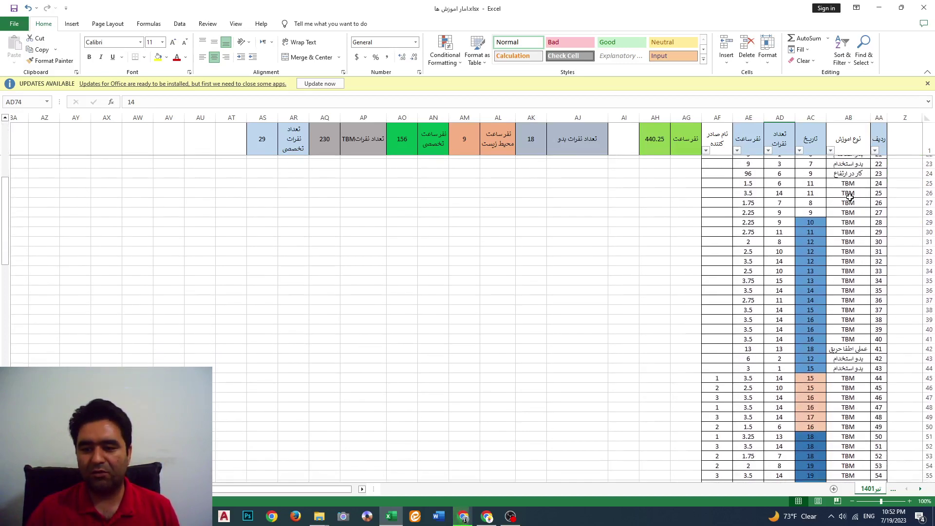
pyautogui.scroll(1, 850, 194)
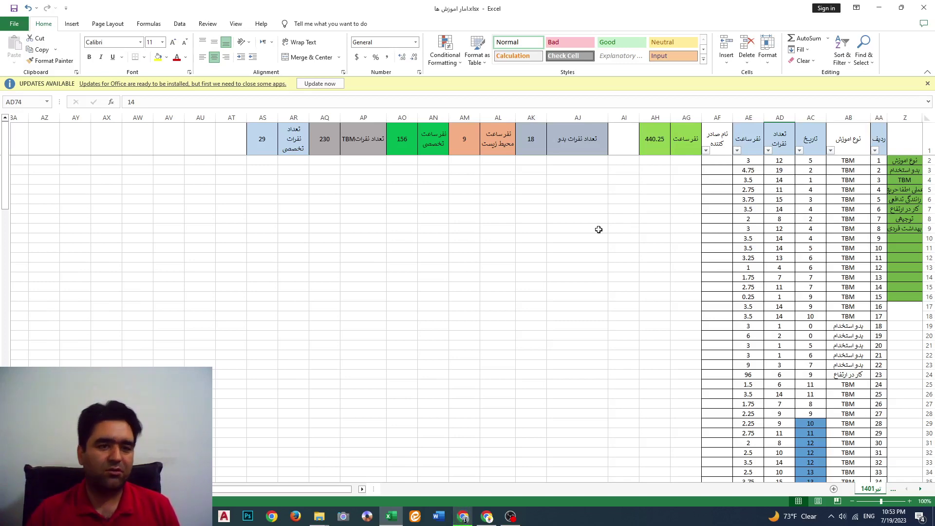
pyautogui.click(21, 23)
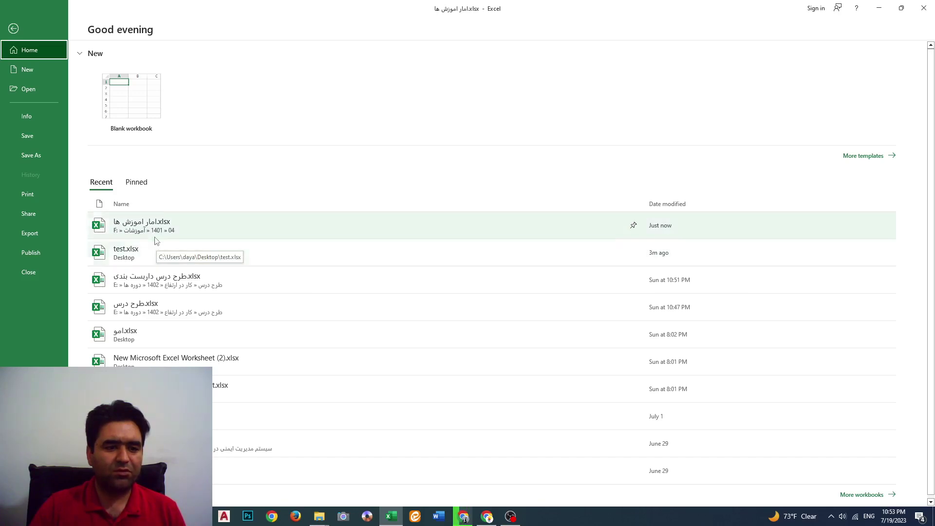
pyautogui.scroll(-1, 156, 263)
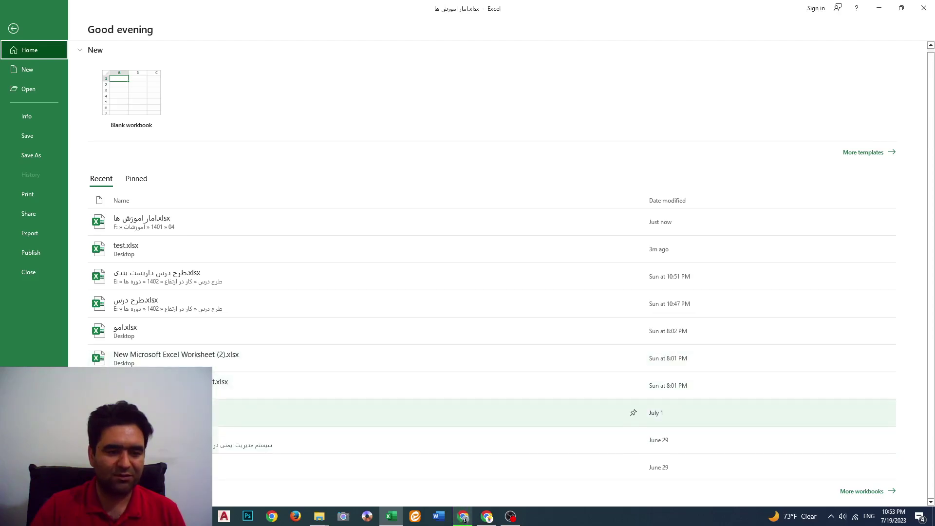
pyautogui.click(204, 412)
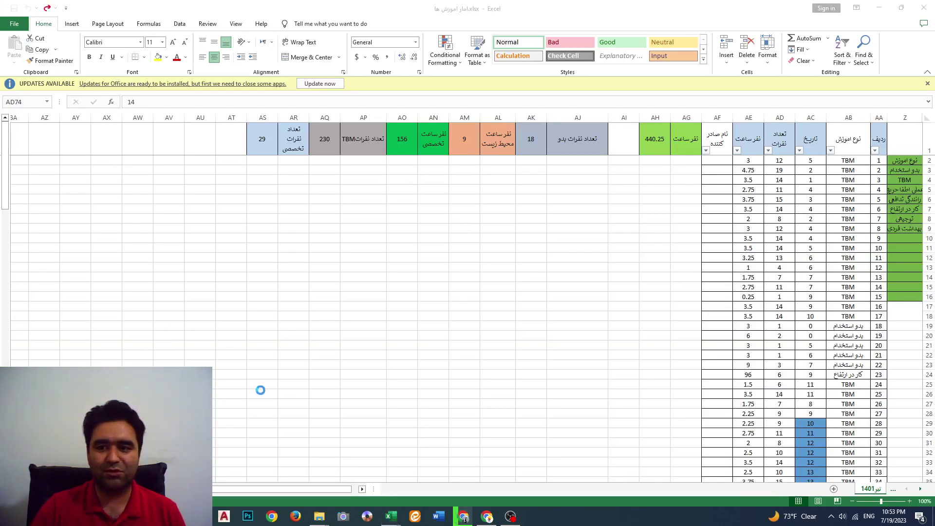
pyautogui.scroll(5, 645, 350)
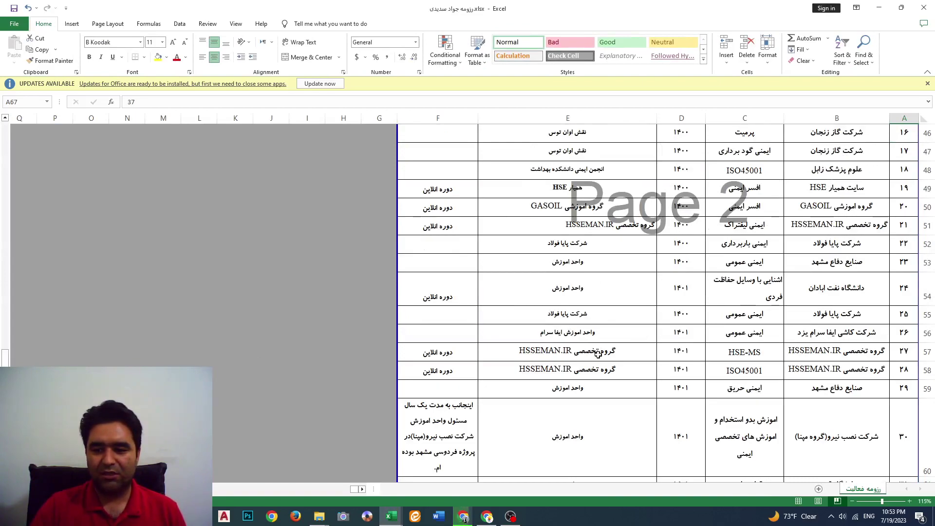
pyautogui.scroll(3, 826, 324)
pyautogui.scroll(11, 827, 324)
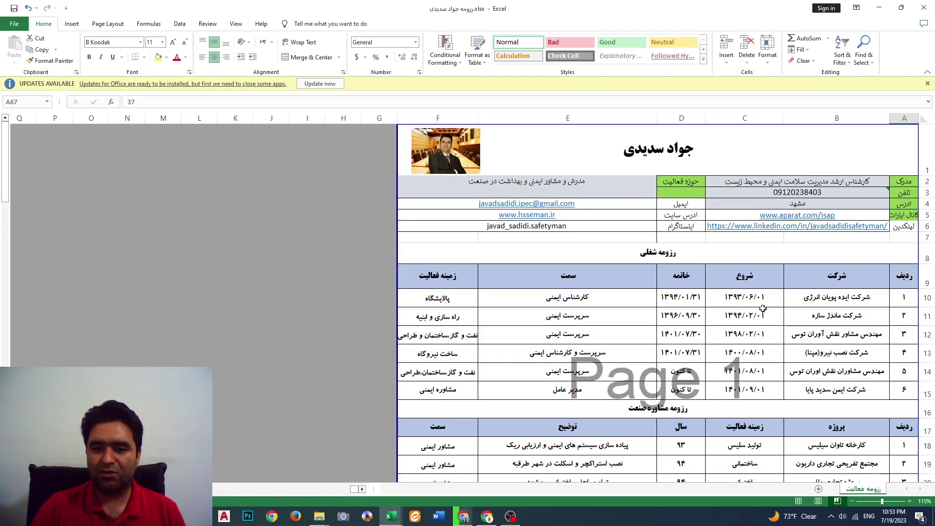
pyautogui.scroll(-1, 691, 261)
pyautogui.scroll(1, 688, 243)
pyautogui.scroll(-6, 692, 244)
pyautogui.scroll(-12, 718, 268)
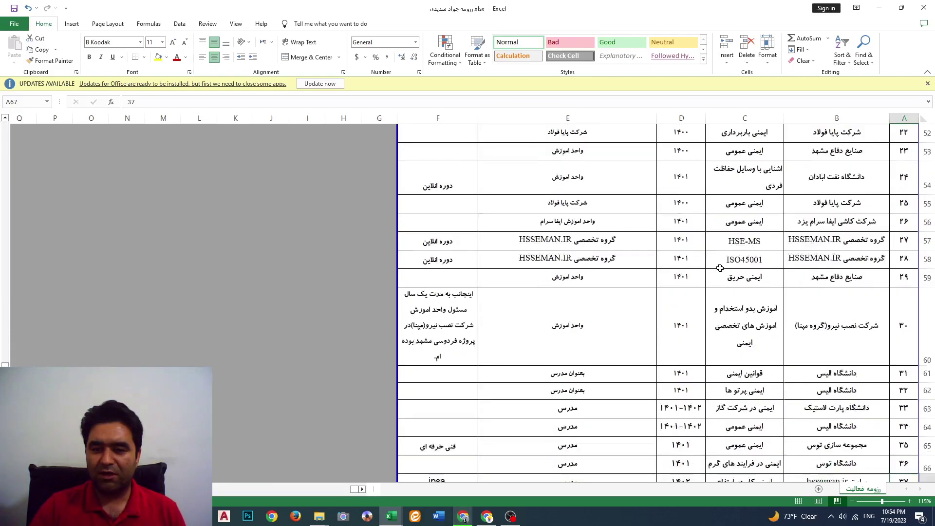
pyautogui.scroll(-2, 720, 268)
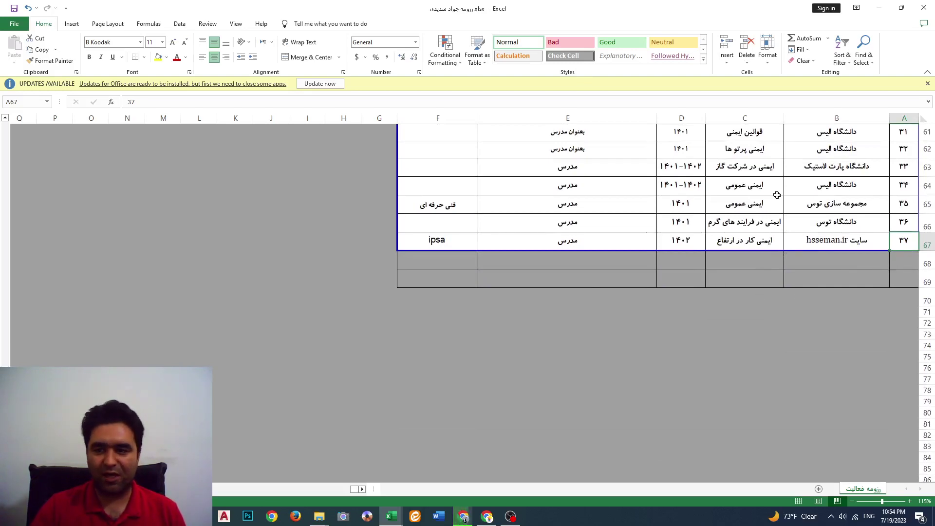
pyautogui.scroll(12, 518, 209)
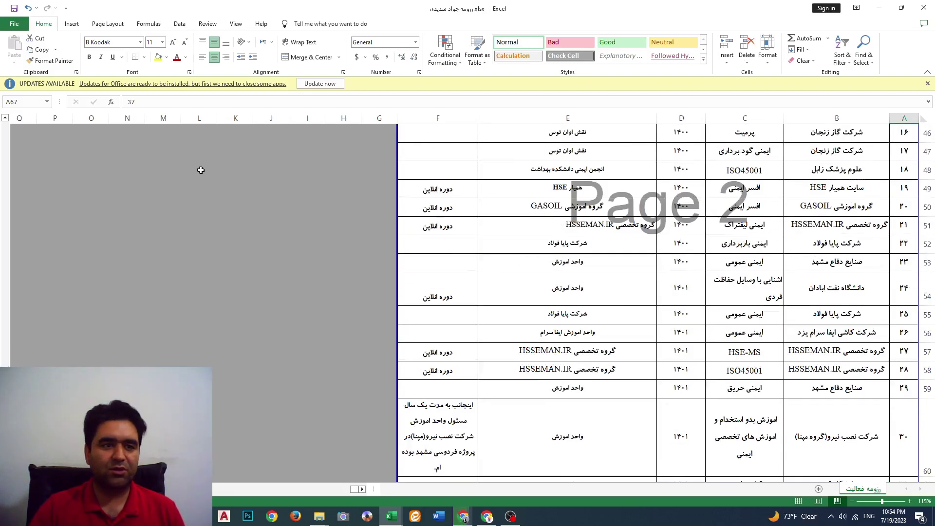
# Check Pinned, reopen امار اموزش ها.xlsx from Recent, and return to its File page
pyautogui.click(14, 25)
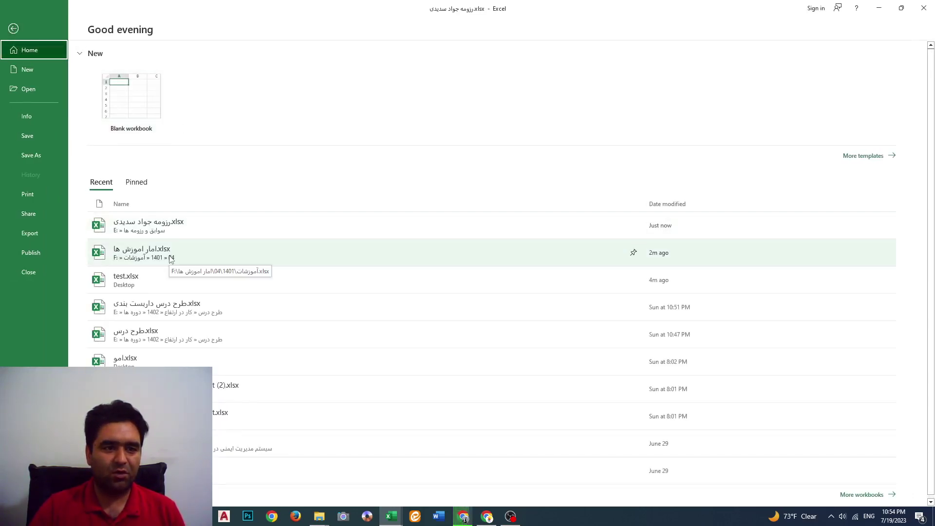
pyautogui.click(139, 184)
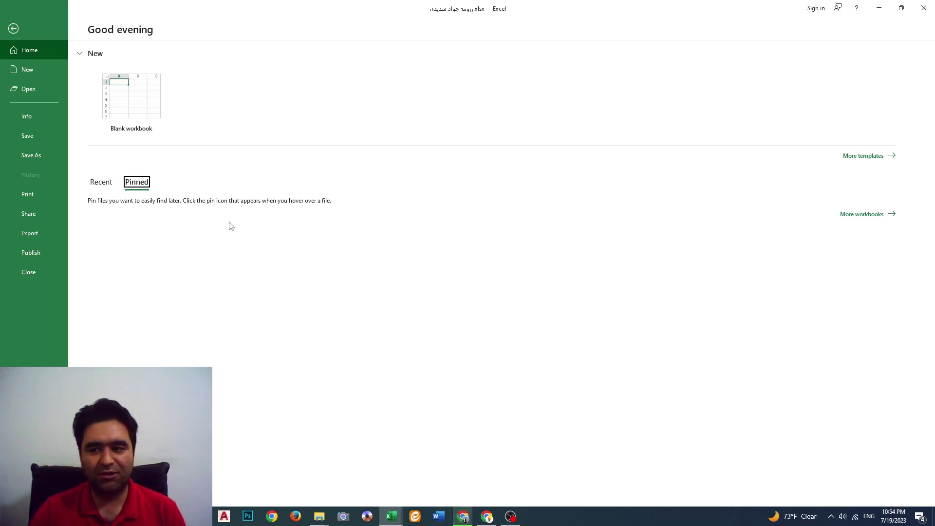
pyautogui.click(104, 183)
pyautogui.click(142, 254)
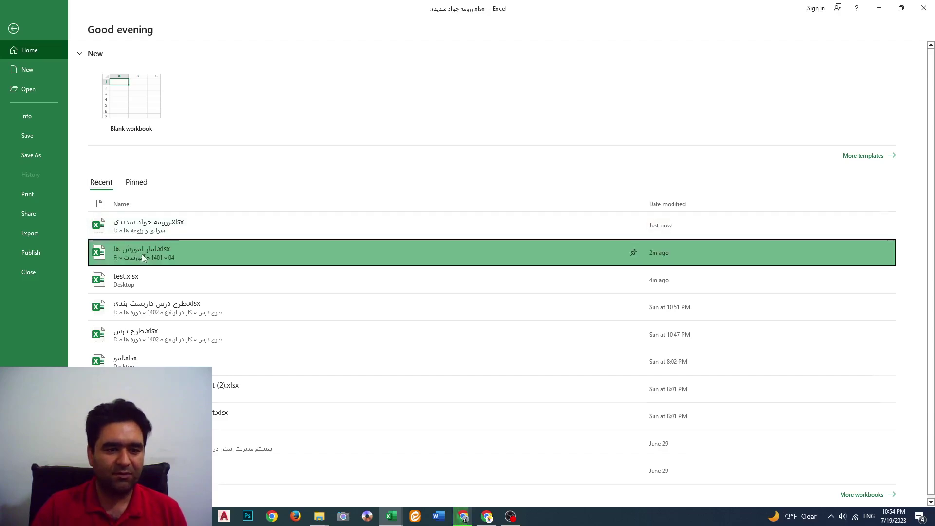
pyautogui.click(4, 27)
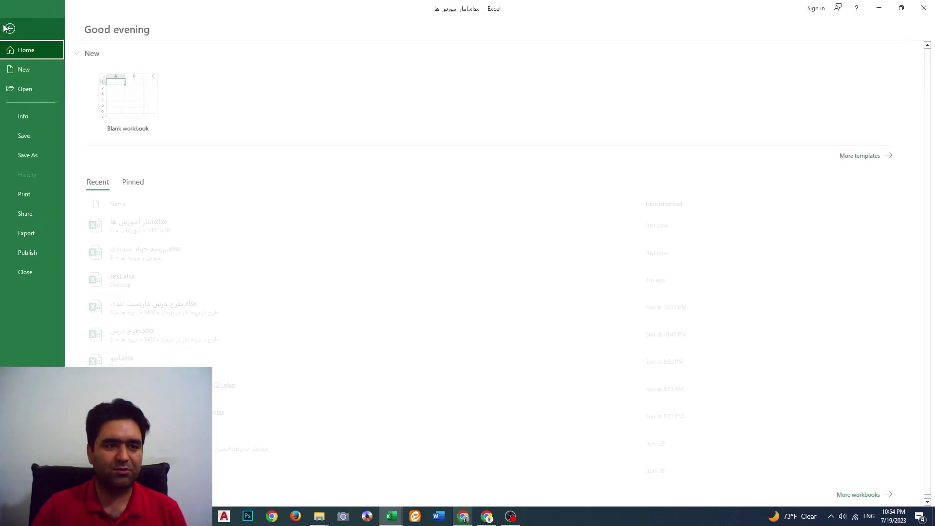
# Create a blank workbook, Book1, and show its File start page
pyautogui.click(22, 70)
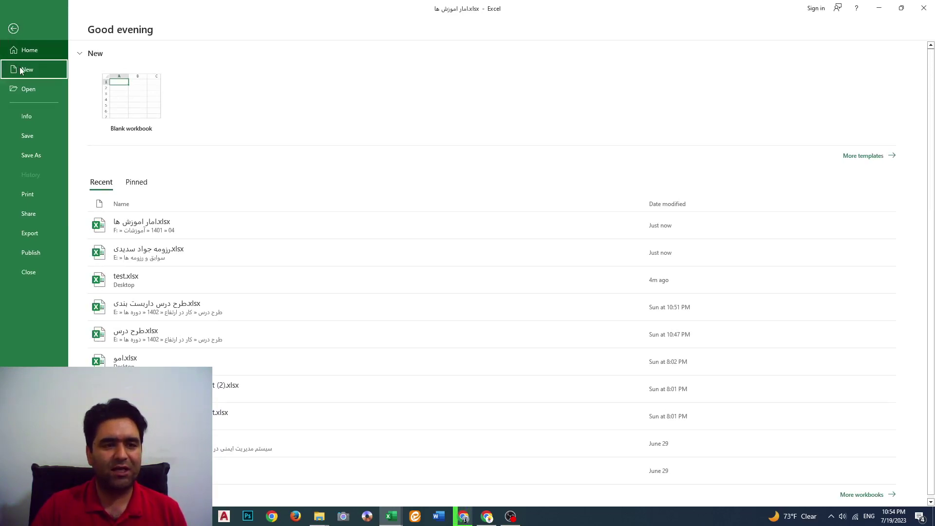
pyautogui.click(142, 105)
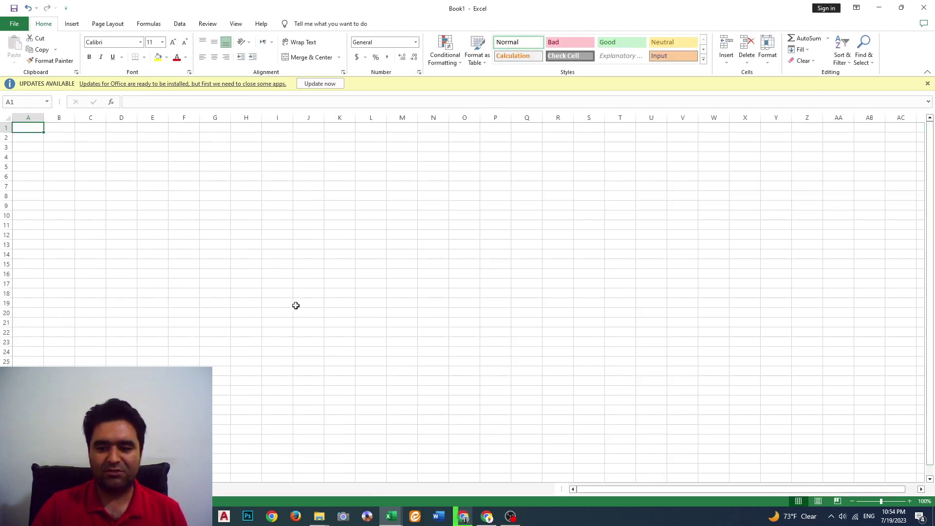
pyautogui.click(15, 24)
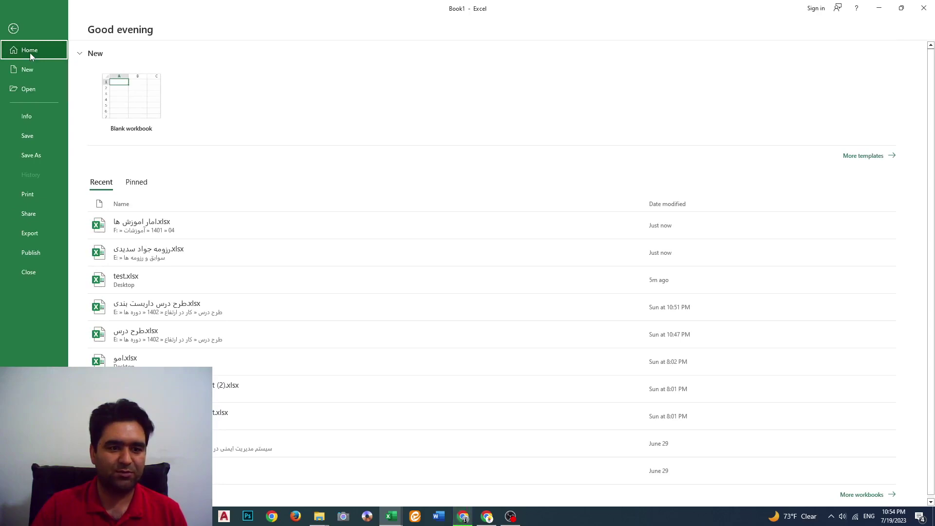
# Show the OneDrive location under Open, which prompts for sign-in
pyautogui.click(25, 89)
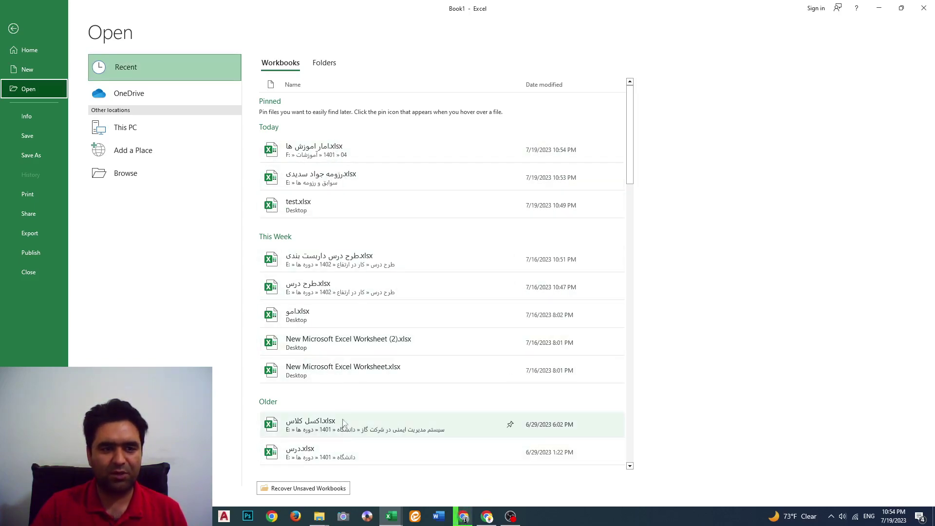
pyautogui.click(157, 97)
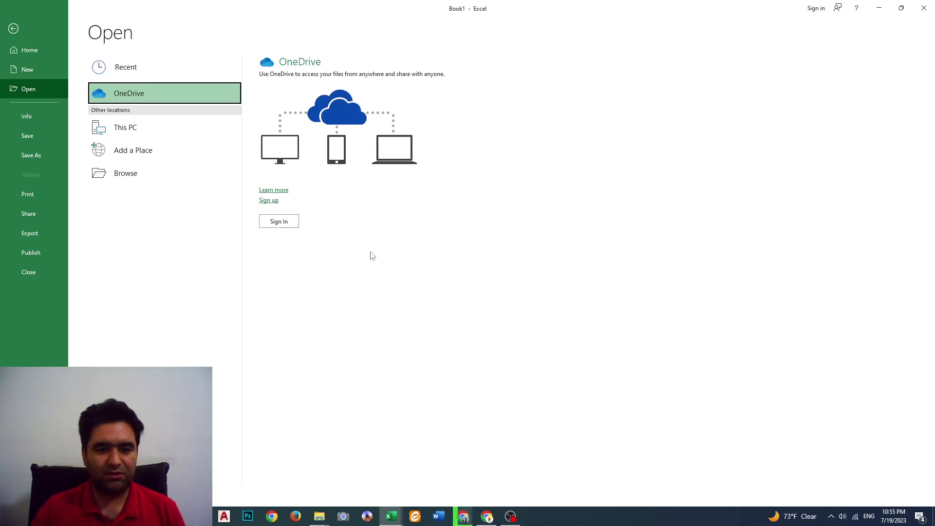
pyautogui.click(280, 222)
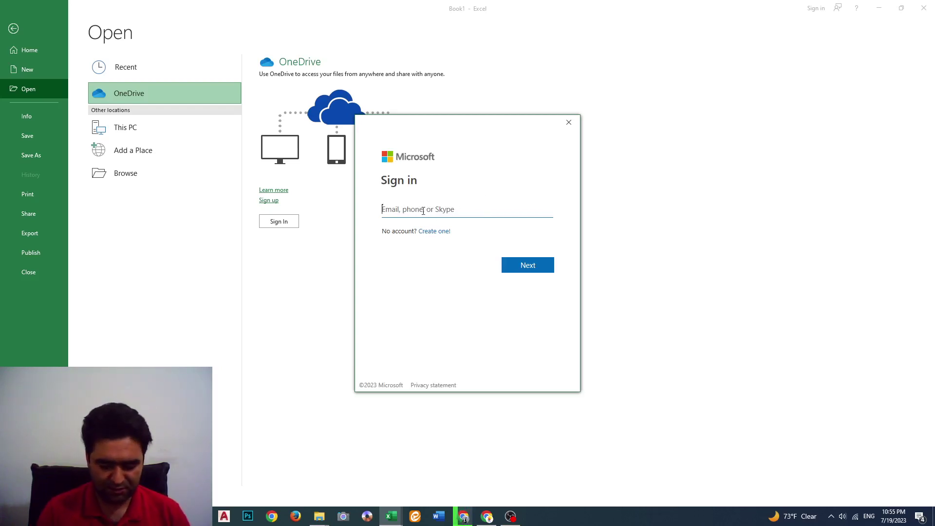
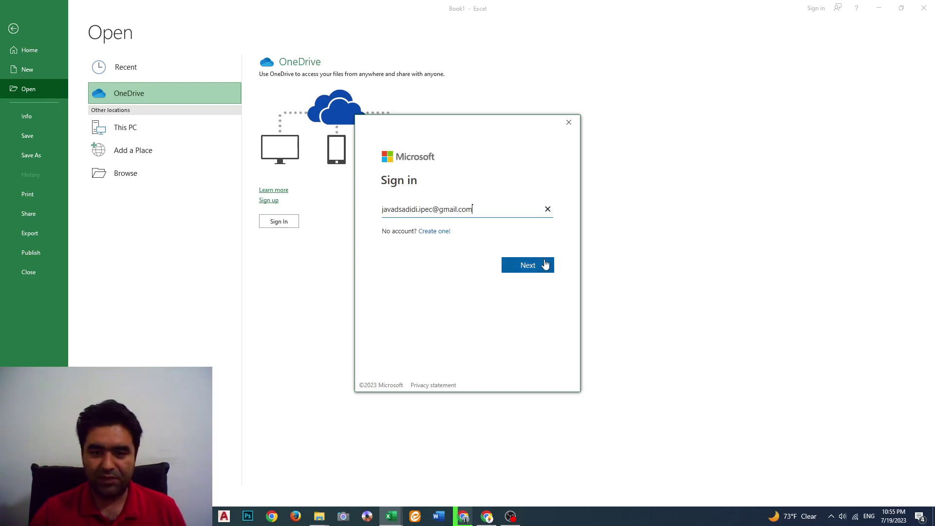
pyautogui.click(545, 265)
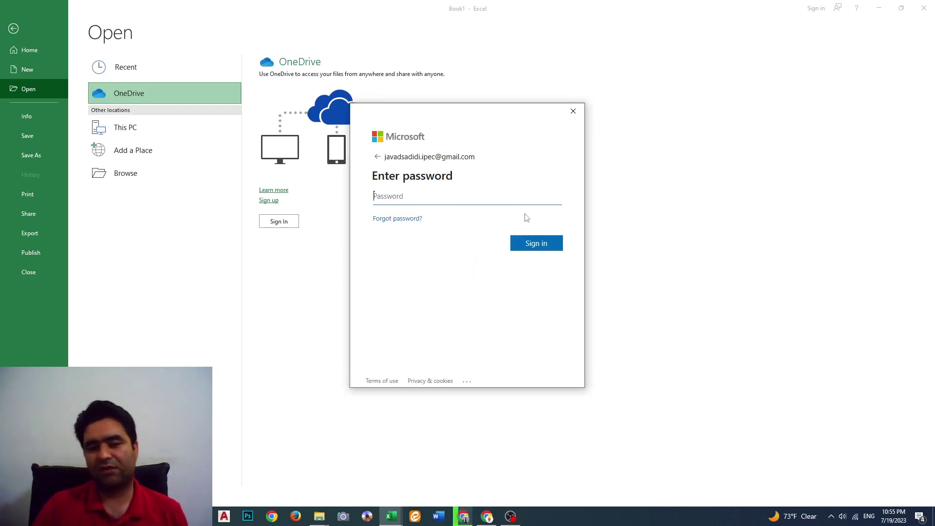
pyautogui.click(573, 111)
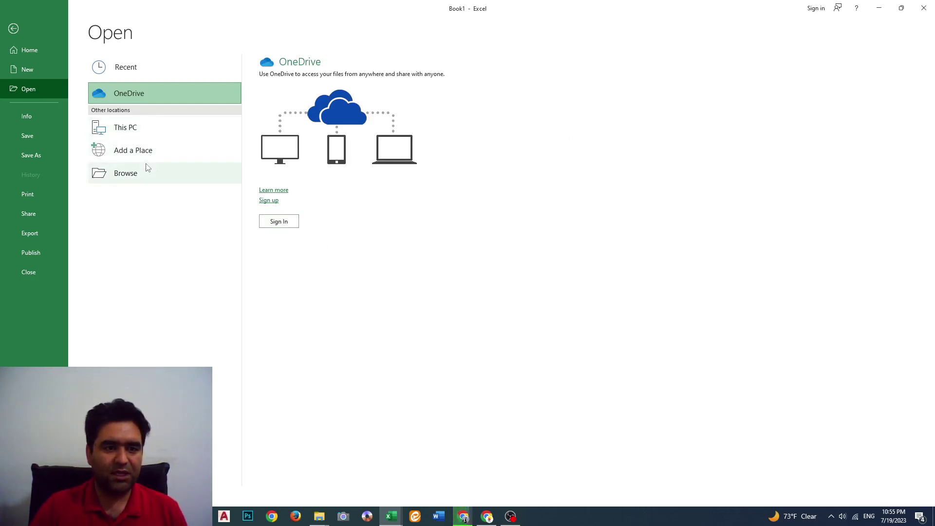
# Browse This PC's drives, cancel the file window, and list the Add a Place services
pyautogui.click(152, 131)
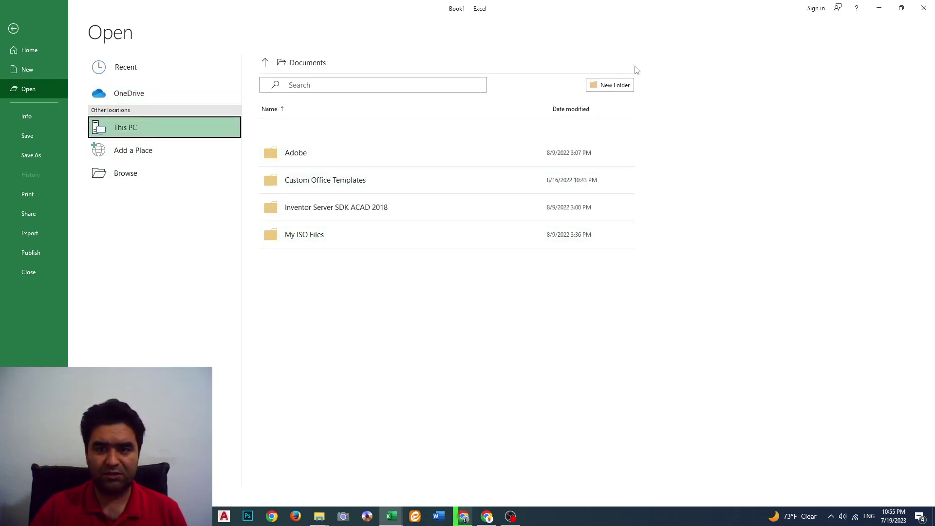
pyautogui.click(265, 63)
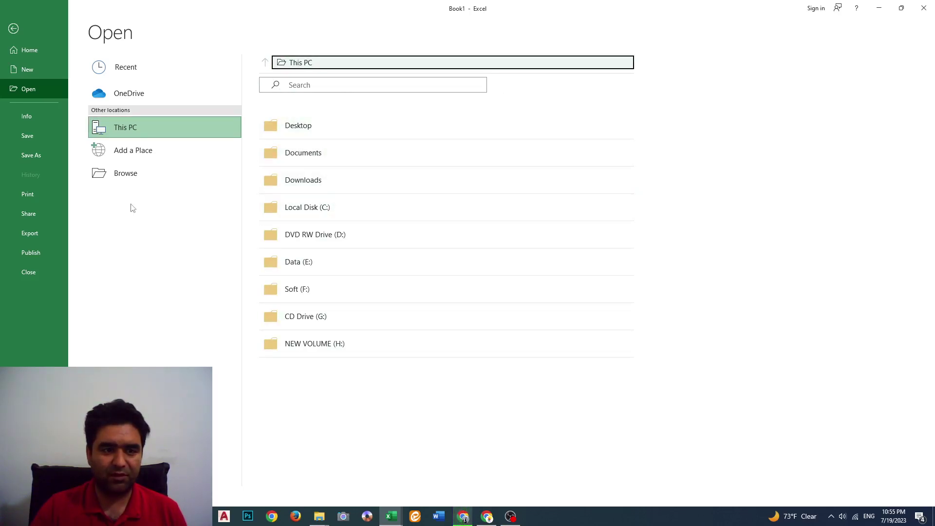
pyautogui.click(131, 177)
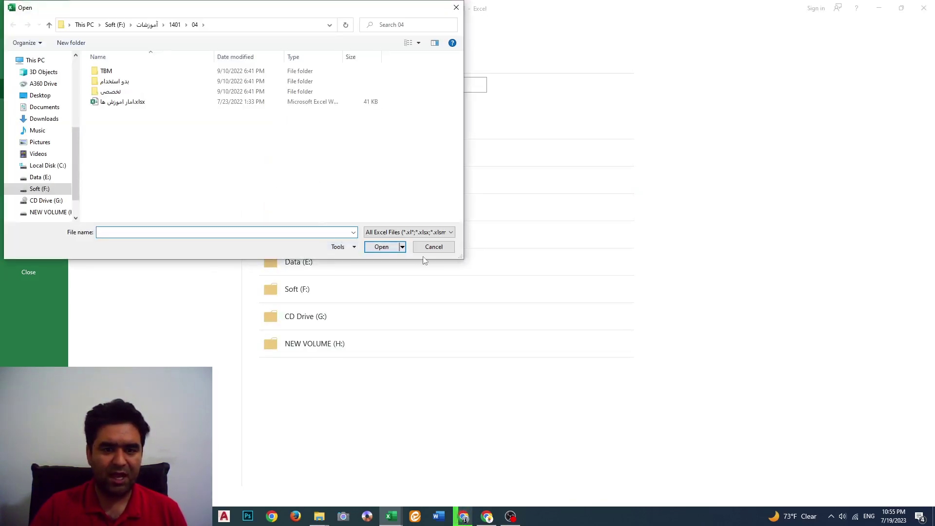
pyautogui.click(432, 247)
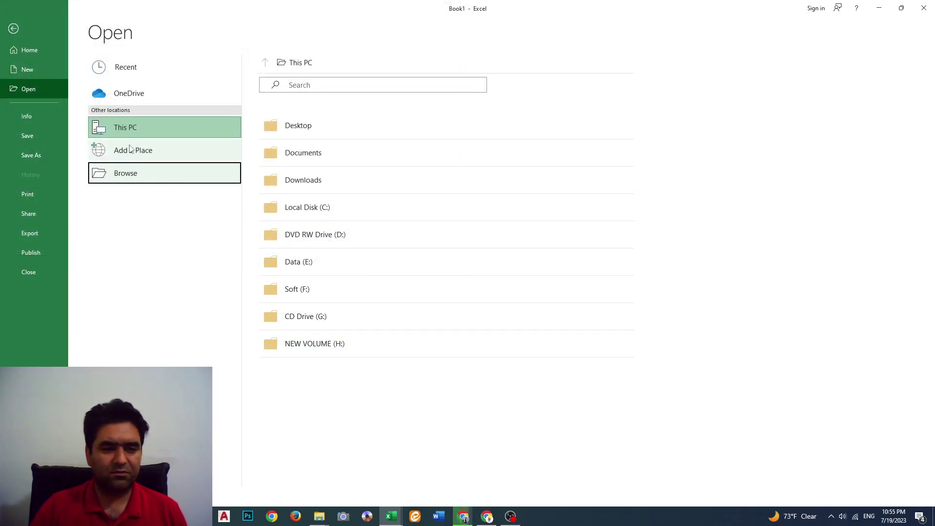
pyautogui.click(147, 152)
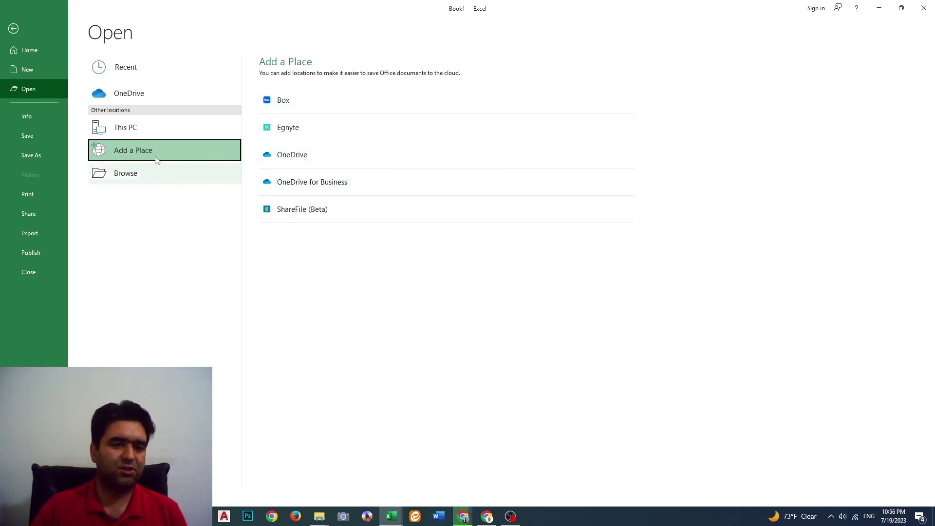
# Open امار اموزش ها.xlsx from the Recent list and enter its File view
pyautogui.click(45, 140)
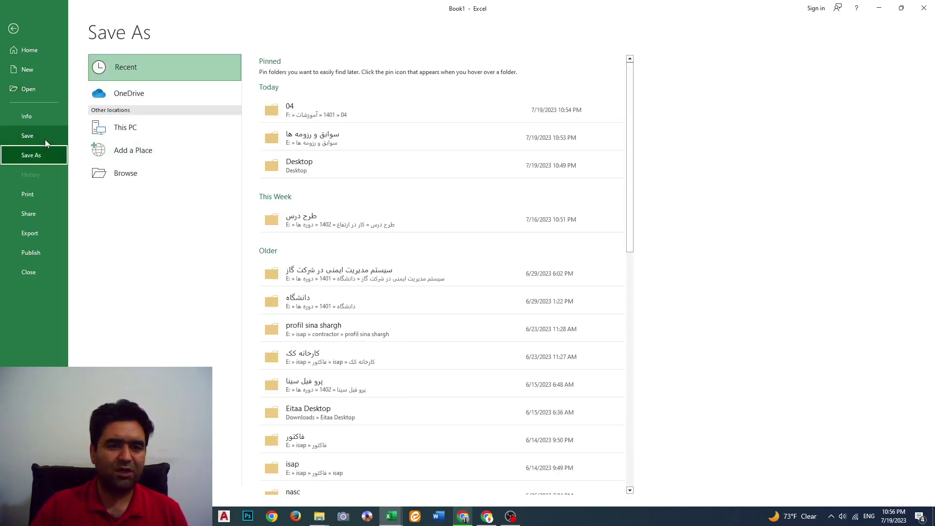
pyautogui.click(14, 29)
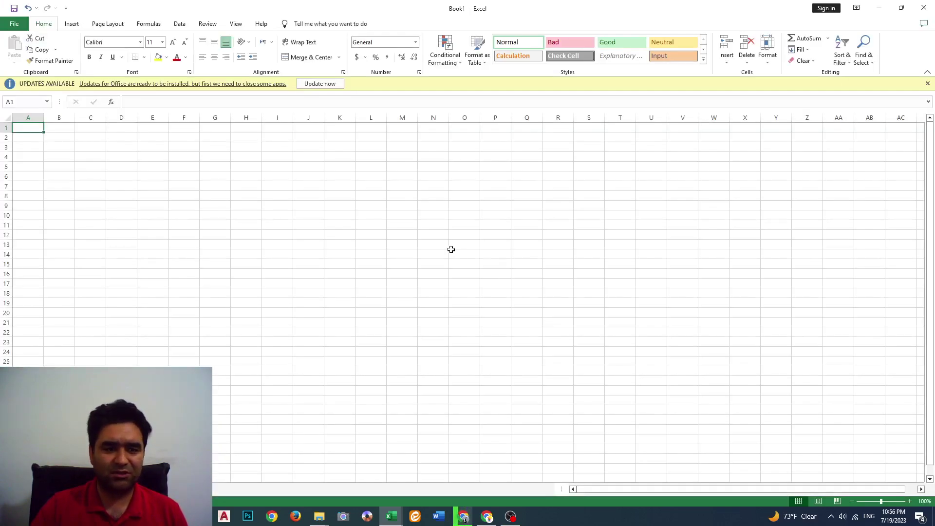
pyautogui.click(10, 23)
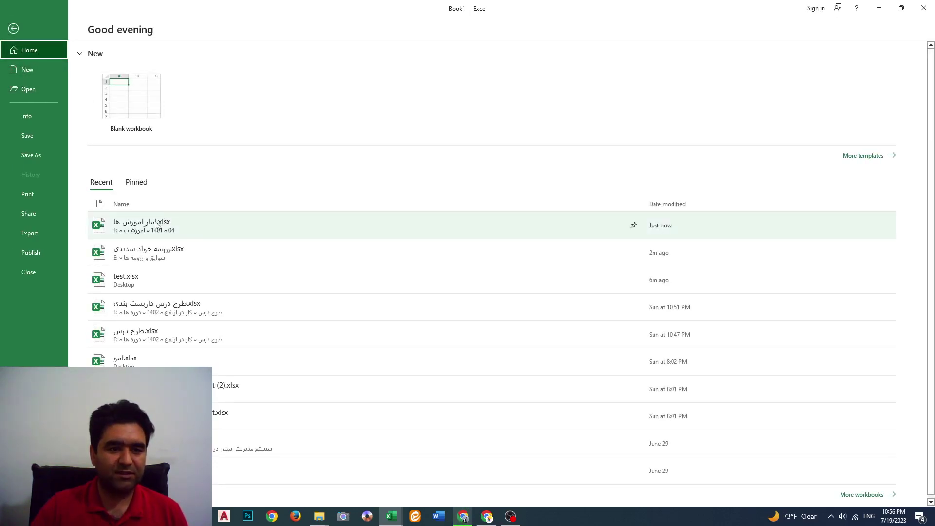
pyautogui.click(173, 225)
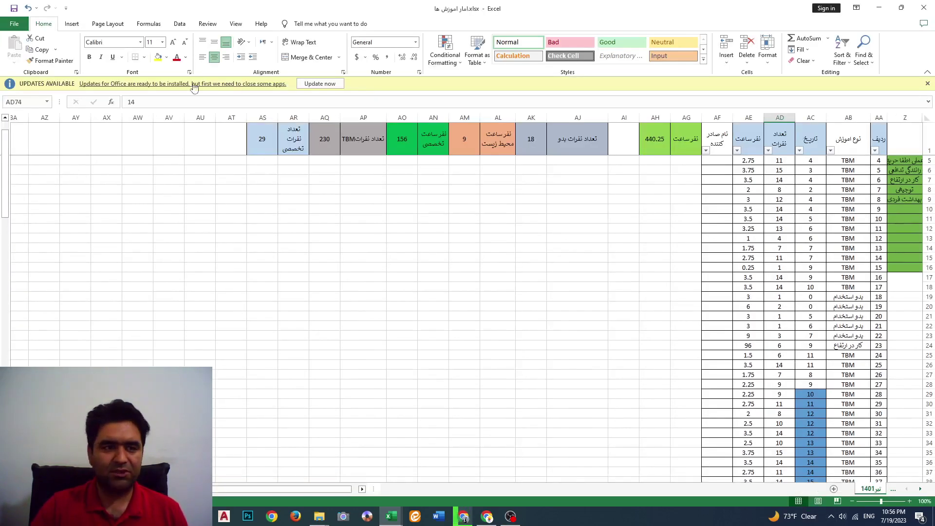
pyautogui.click(13, 27)
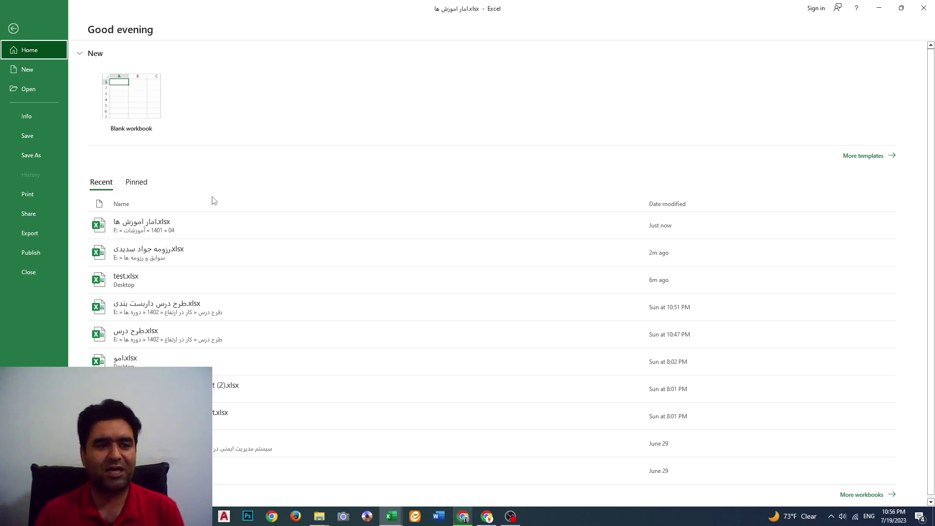
# Start a Save As copy on the Desktop named امار اموزش یوتیوب
pyautogui.click(29, 154)
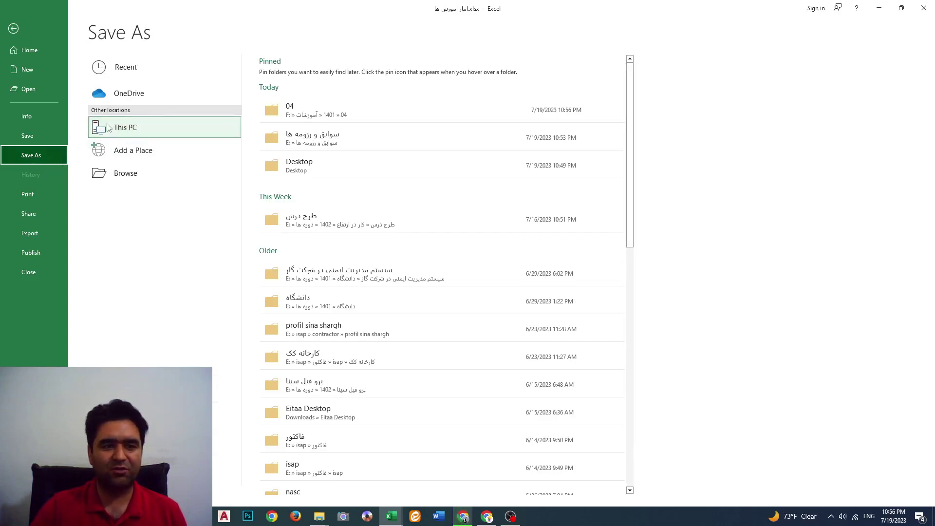
pyautogui.click(156, 130)
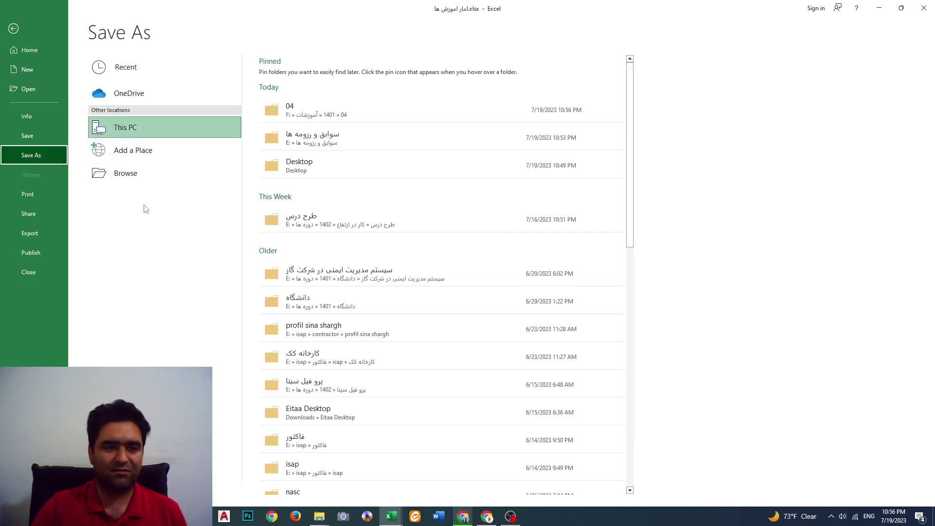
pyautogui.click(137, 178)
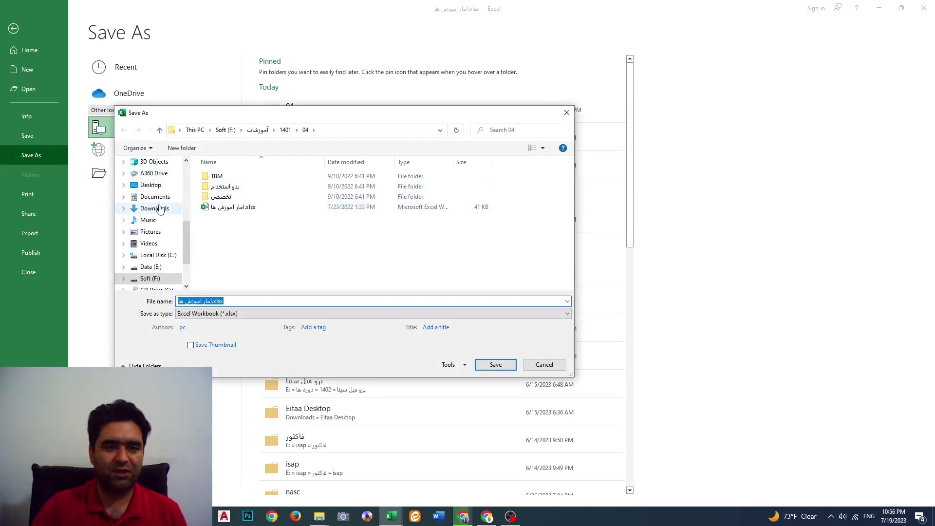
pyautogui.click(157, 189)
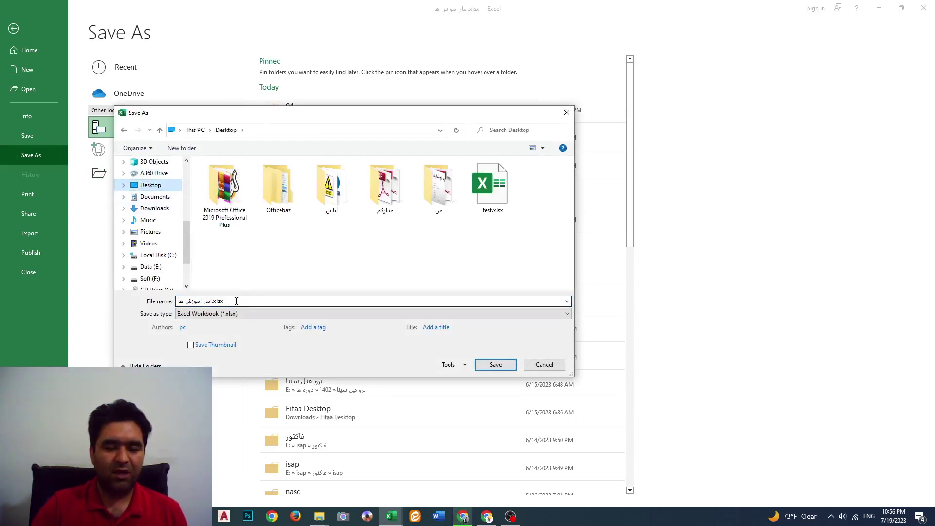
pyautogui.click(184, 302)
pyautogui.hotkey('ctrl', 'a')
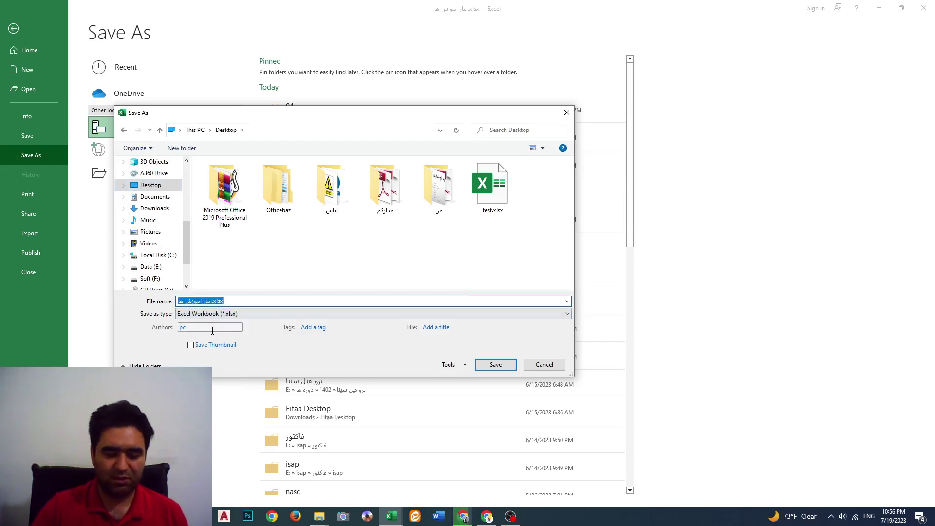
pyautogui.write('h')
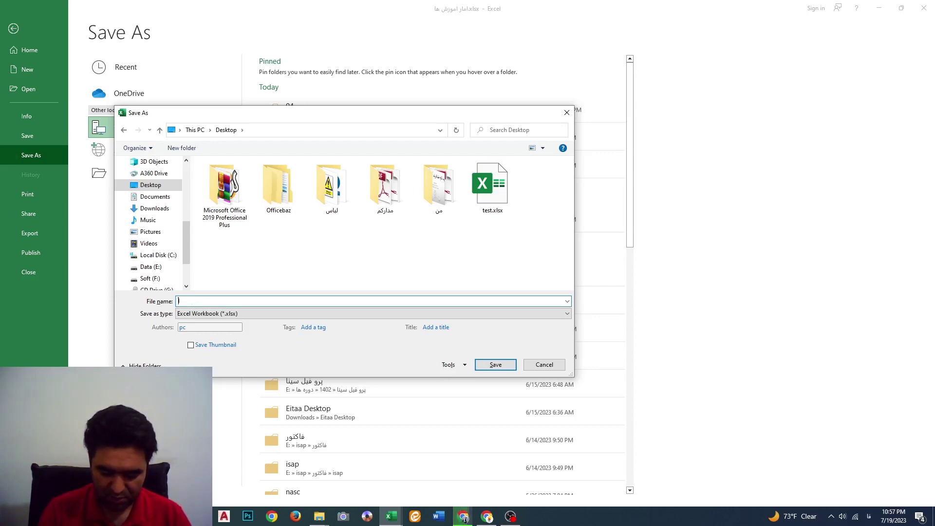
pyautogui.write('مار امو')
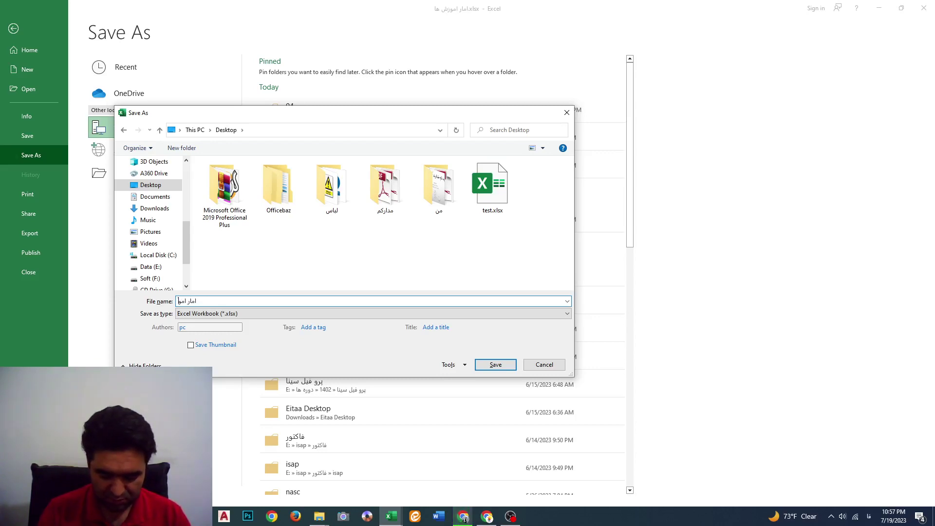
pyautogui.write('زش')
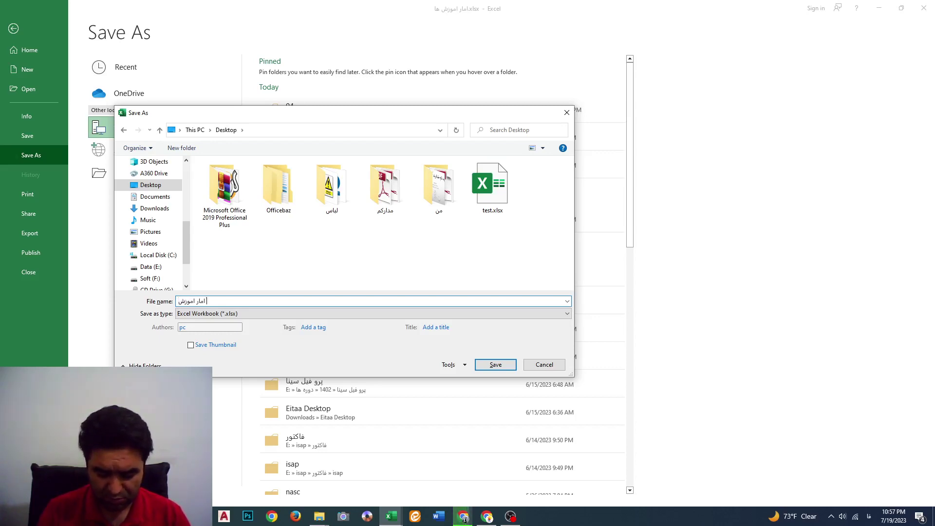
pyautogui.write(' یوتیوب')
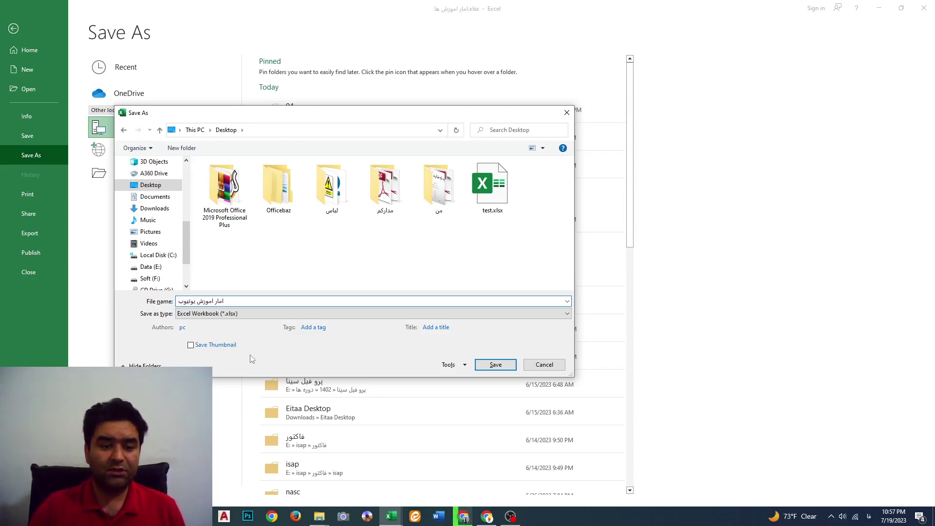
# Review the save formats, keep Excel Workbook (*.xlsx), and close Save As without saving
pyautogui.click(315, 314)
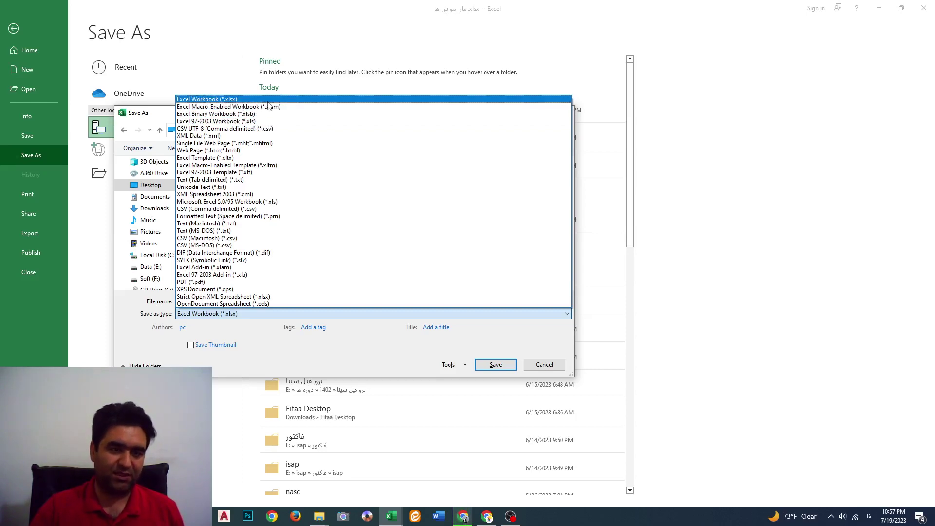
pyautogui.click(396, 363)
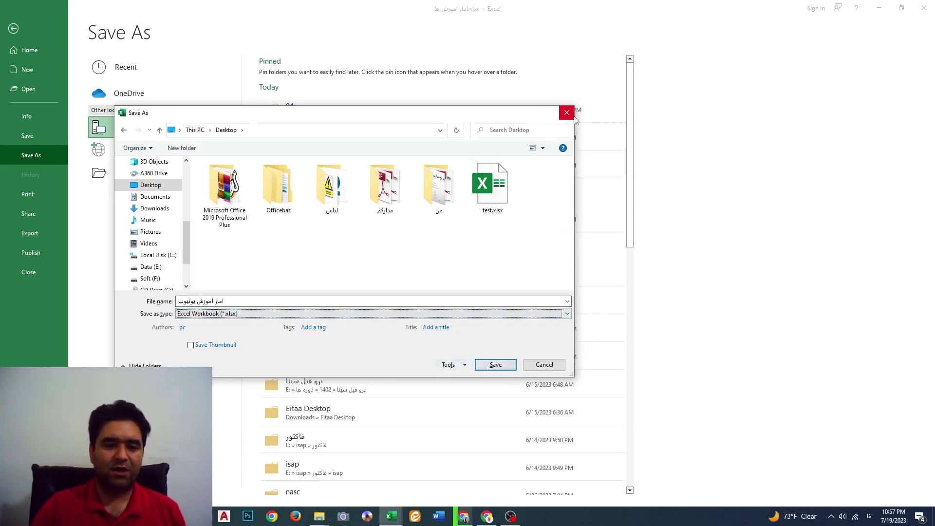
pyautogui.click(573, 117)
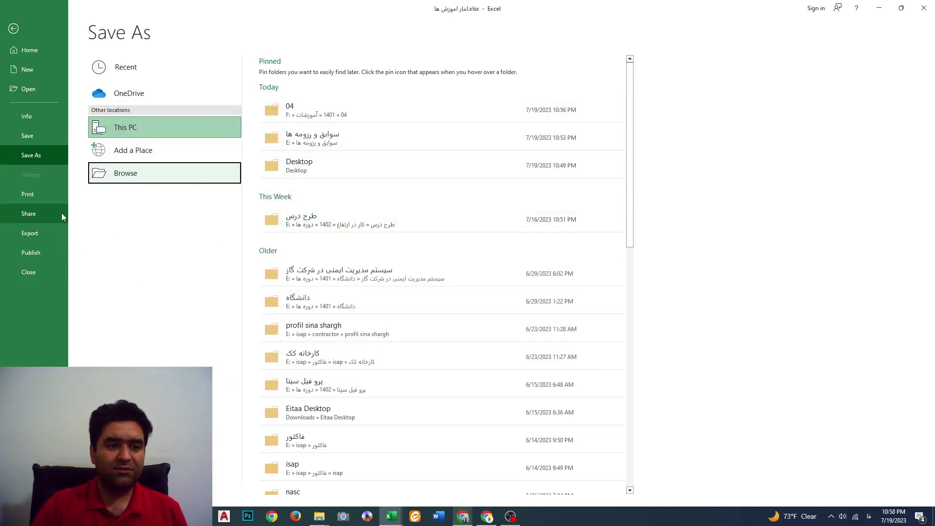
# View the Print preview, then return to the training-statistics worksheet
pyautogui.click(31, 198)
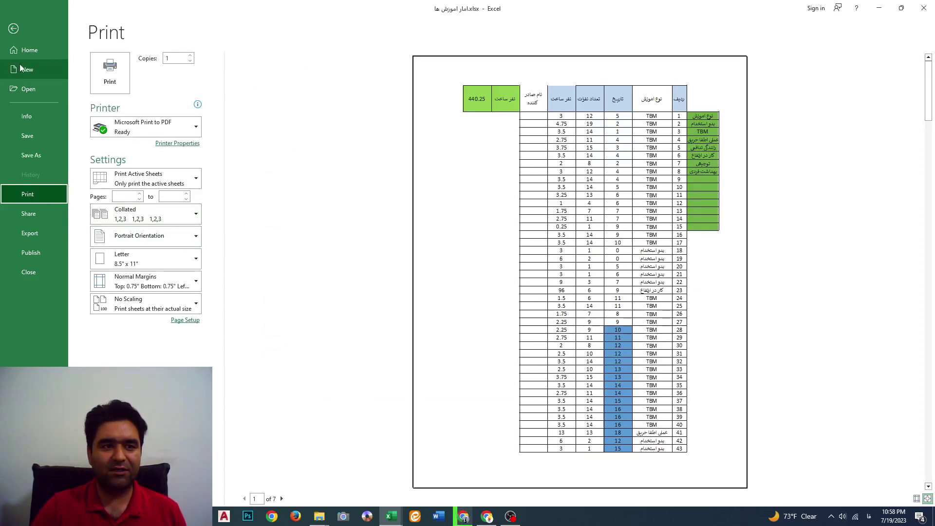
pyautogui.click(17, 35)
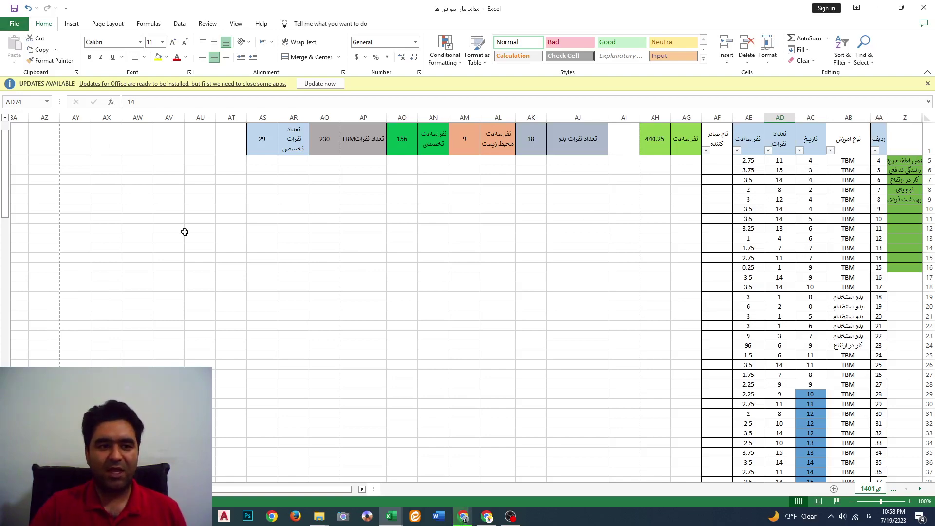
# Scroll the sheet and select the cell block starting at AH45
pyautogui.keyDown('ctrl'); pyautogui.scroll(1, 586, 289); pyautogui.keyUp('ctrl')
pyautogui.keyDown('ctrl'); pyautogui.scroll(3, 587, 289); pyautogui.keyUp('ctrl')
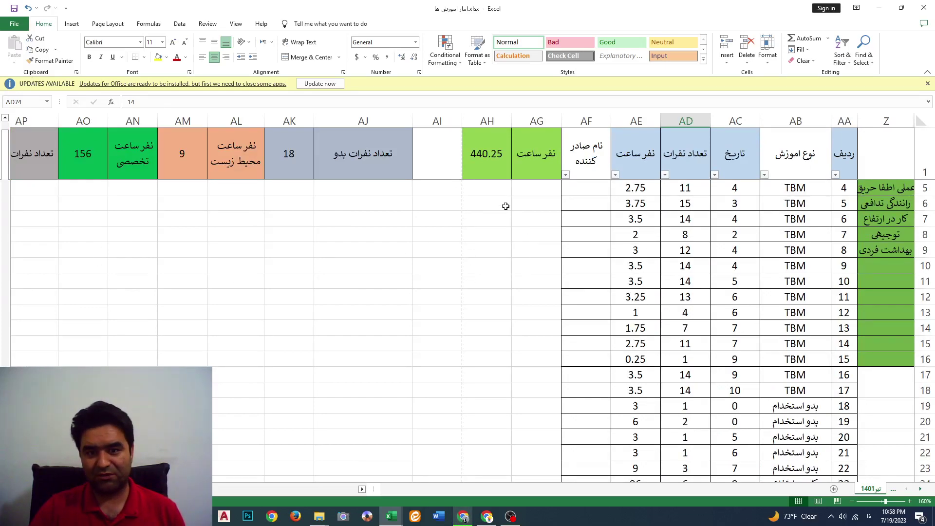
pyautogui.keyDown('ctrl'); pyautogui.scroll(-1, 477, 218); pyautogui.keyUp('ctrl')
pyautogui.keyDown('ctrl'); pyautogui.scroll(-1, 477, 218); pyautogui.keyUp('ctrl')
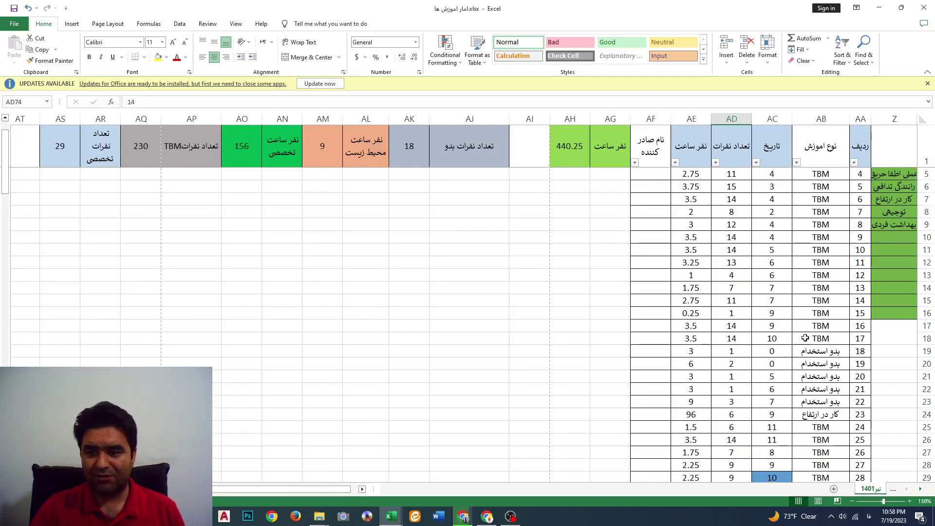
pyautogui.scroll(-6, 805, 338)
pyautogui.scroll(3, 805, 338)
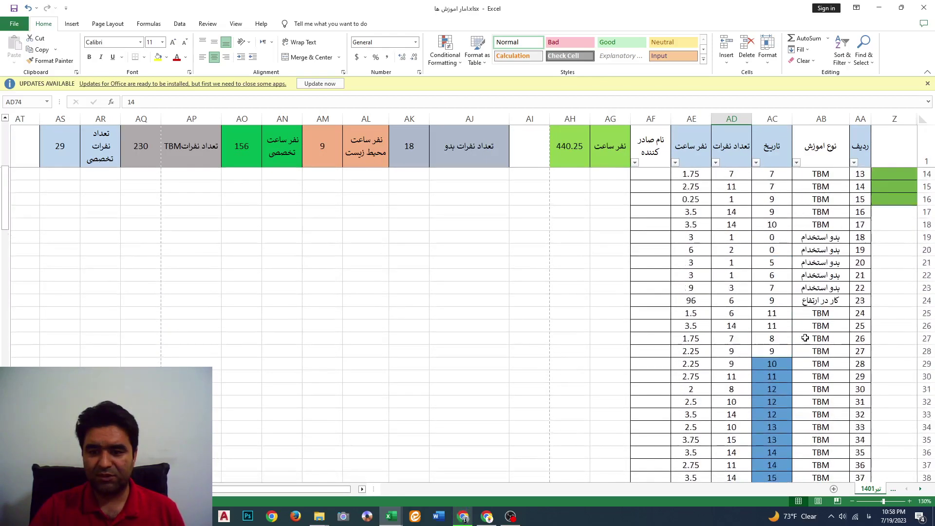
pyautogui.scroll(4, 805, 338)
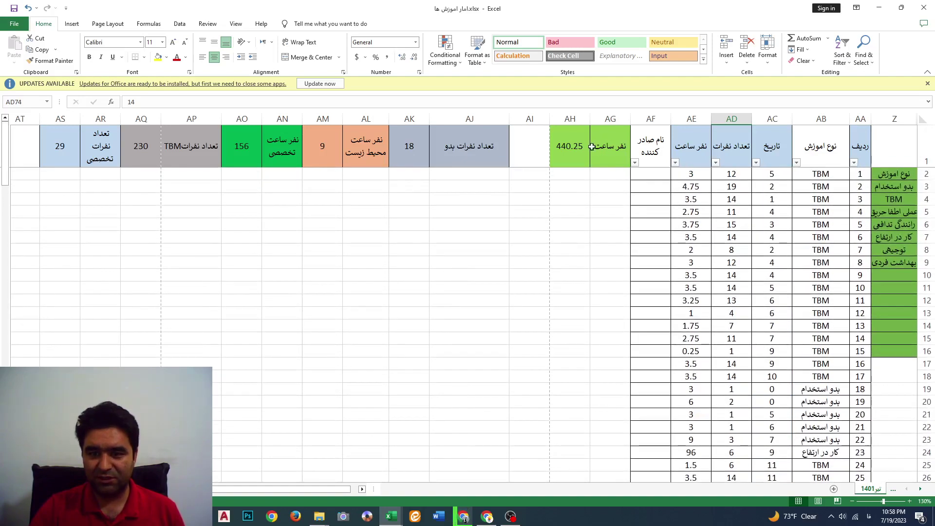
pyautogui.scroll(-8, 586, 205)
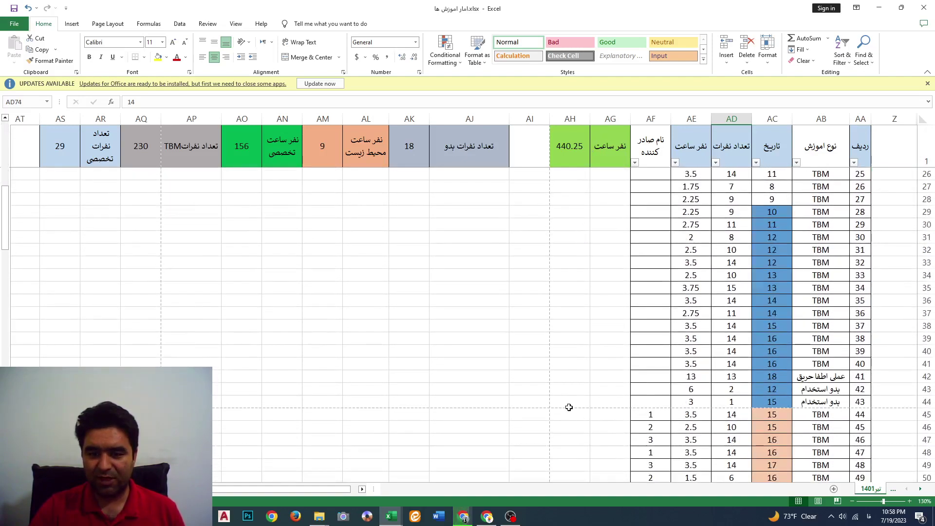
pyautogui.moveTo(569, 407); pyautogui.dragTo(916, 63)
pyautogui.scroll(-12, 719, 390)
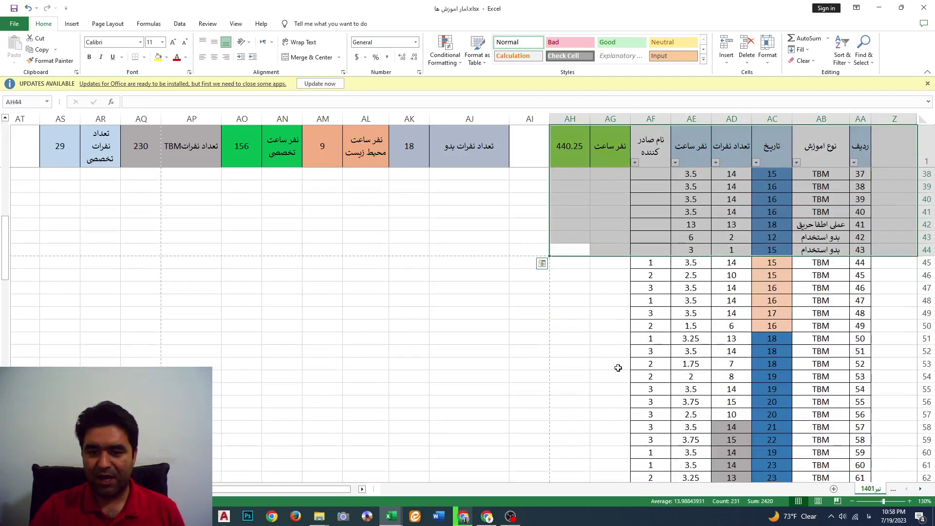
pyautogui.moveTo(568, 262); pyautogui.dragTo(910, 267)
# Scroll back to the top, select cell AH4, and show the File backstage
pyautogui.scroll(13, 470, 340)
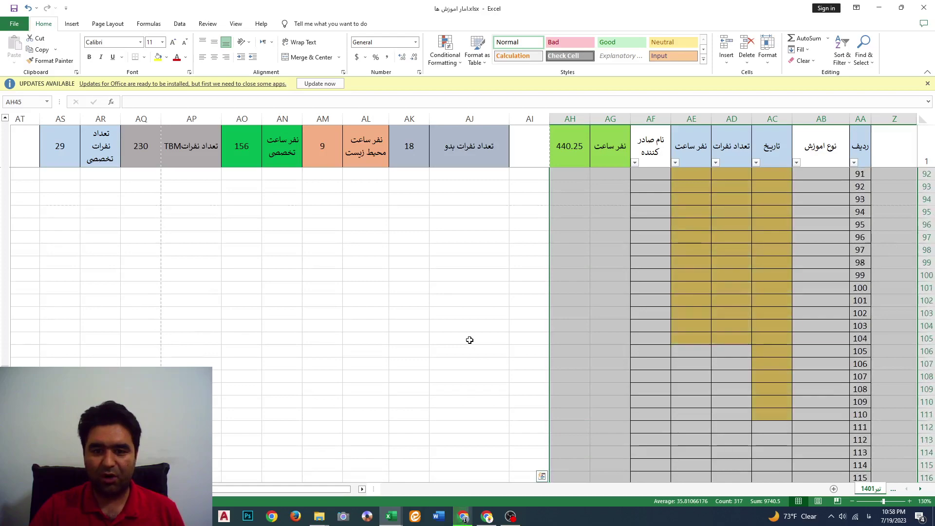
pyautogui.scroll(20, 469, 340)
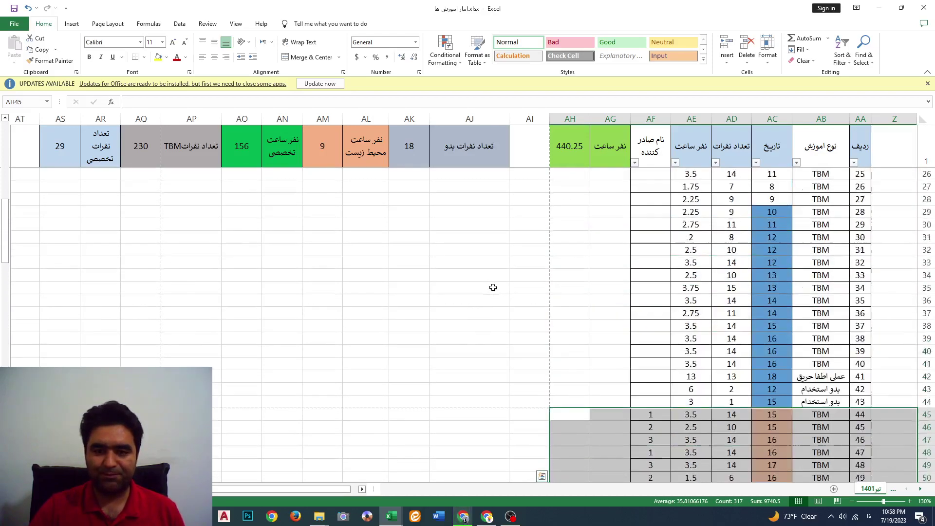
pyautogui.scroll(8, 493, 287)
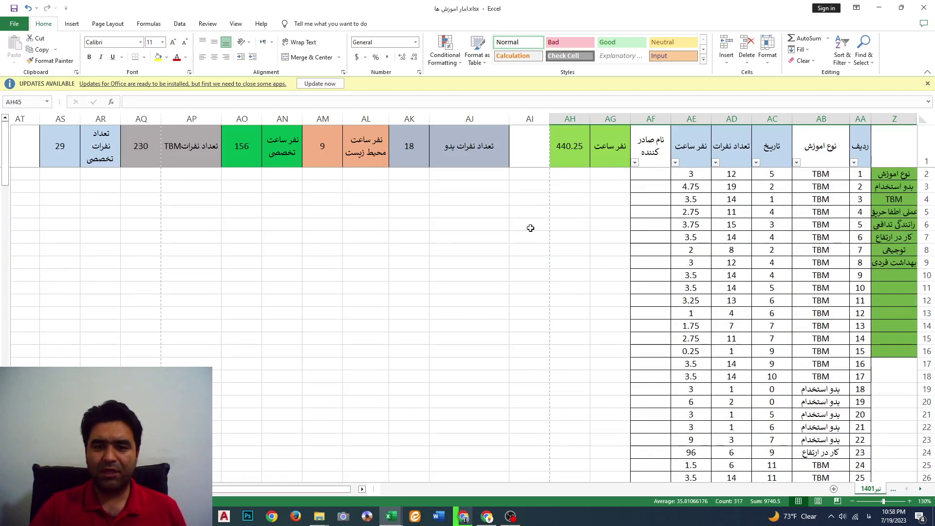
pyautogui.click(566, 198)
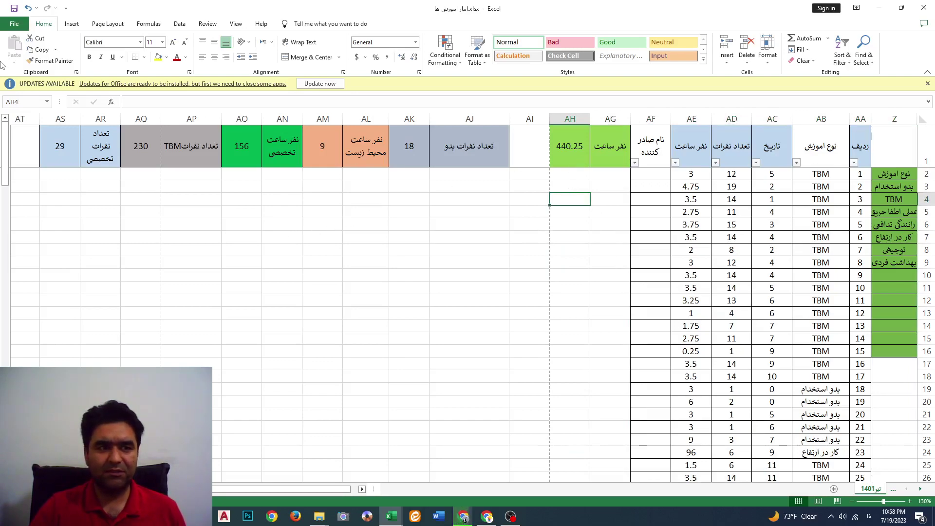
pyautogui.click(15, 23)
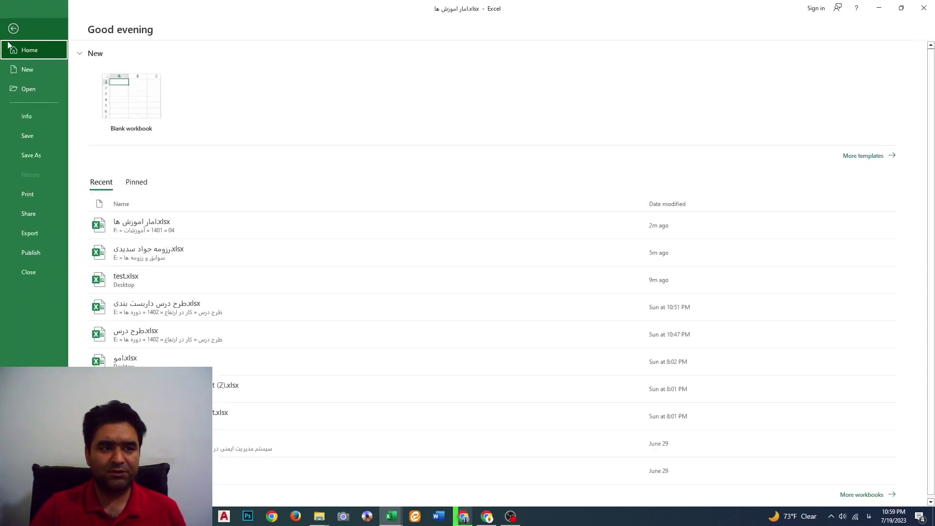
# Page through all seven print preview pages, then return to the worksheet
pyautogui.click(26, 195)
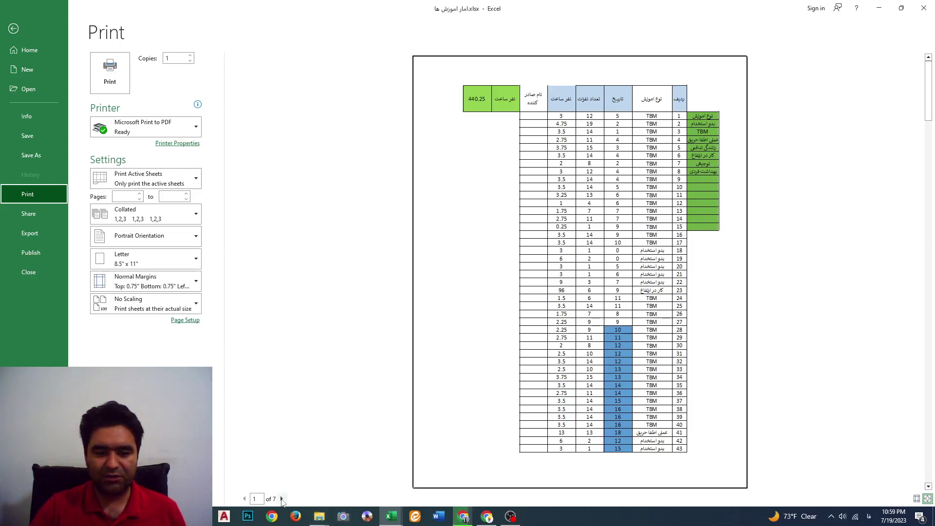
pyautogui.click(282, 499)
pyautogui.click(281, 498)
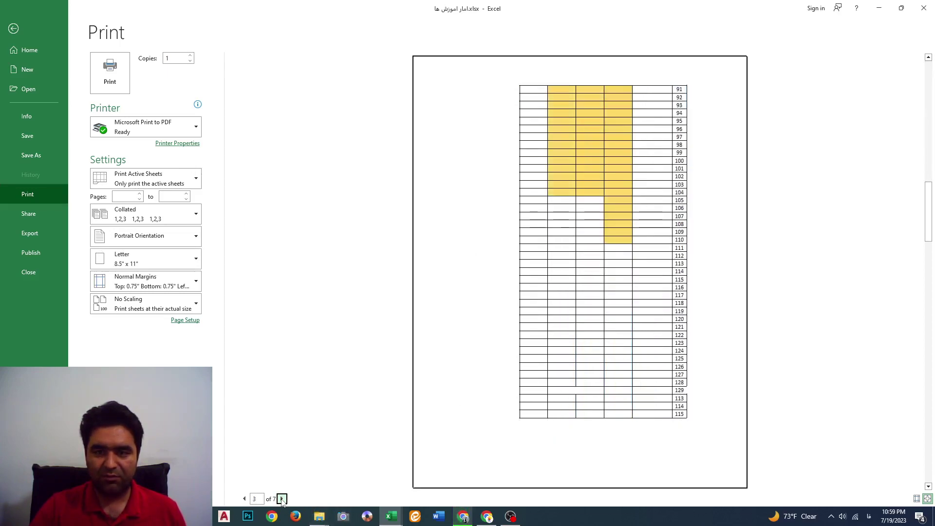
pyautogui.click(281, 499)
pyautogui.click(281, 499)
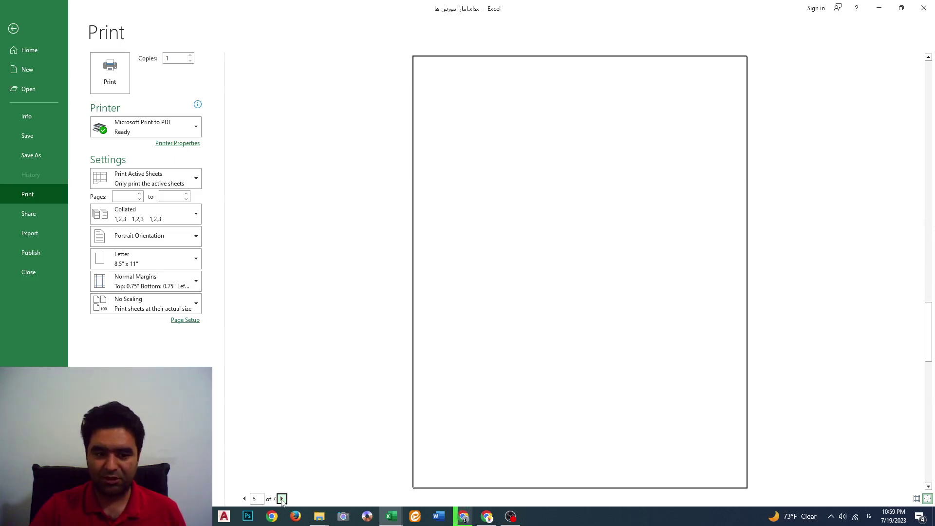
pyautogui.click(282, 499)
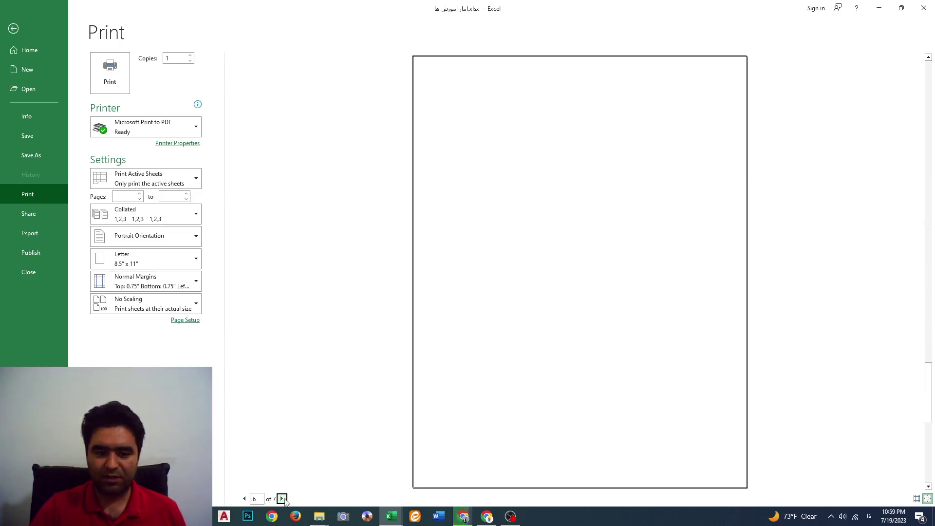
pyautogui.click(282, 499)
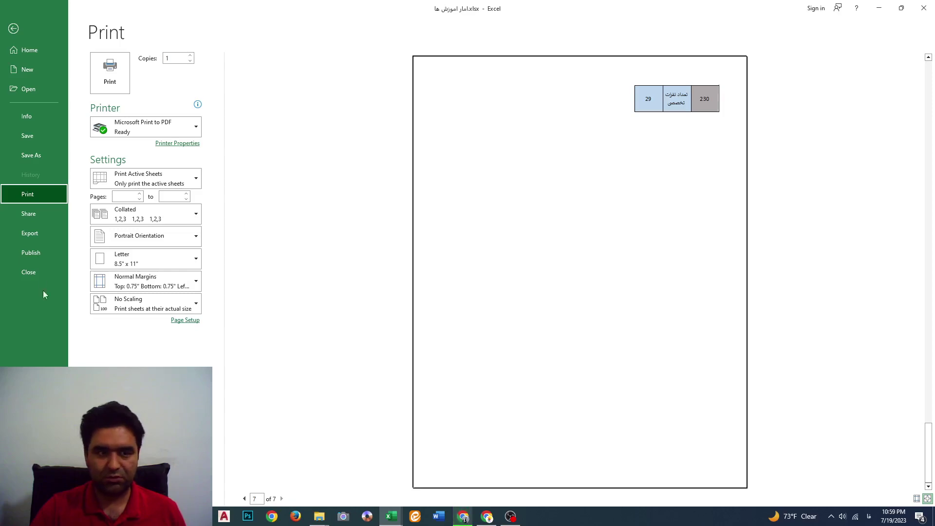
pyautogui.click(14, 29)
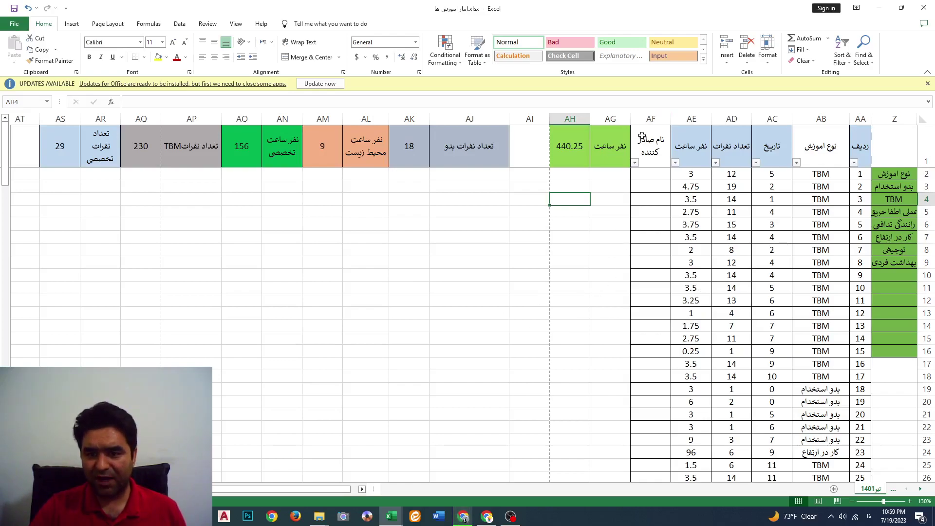
# Select the table cells and switch to Page Break Preview, showing Pages 1, 4 and 7
pyautogui.moveTo(646, 142); pyautogui.dragTo(858, 453)
pyautogui.scroll(4, 702, 279)
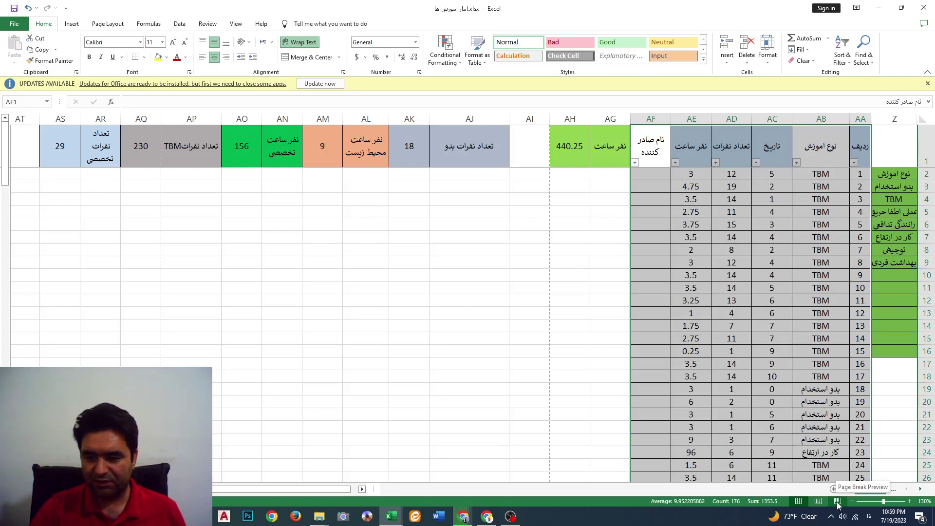
pyautogui.click(838, 501)
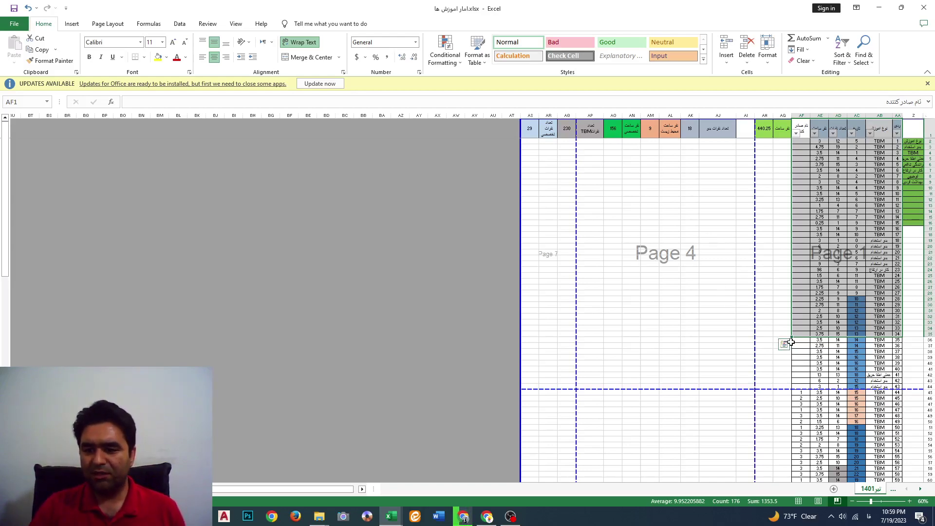
# Drag the vertical page boundary left to begin reshaping the printed pages
pyautogui.scroll(-7, 786, 338)
pyautogui.scroll(6, 790, 337)
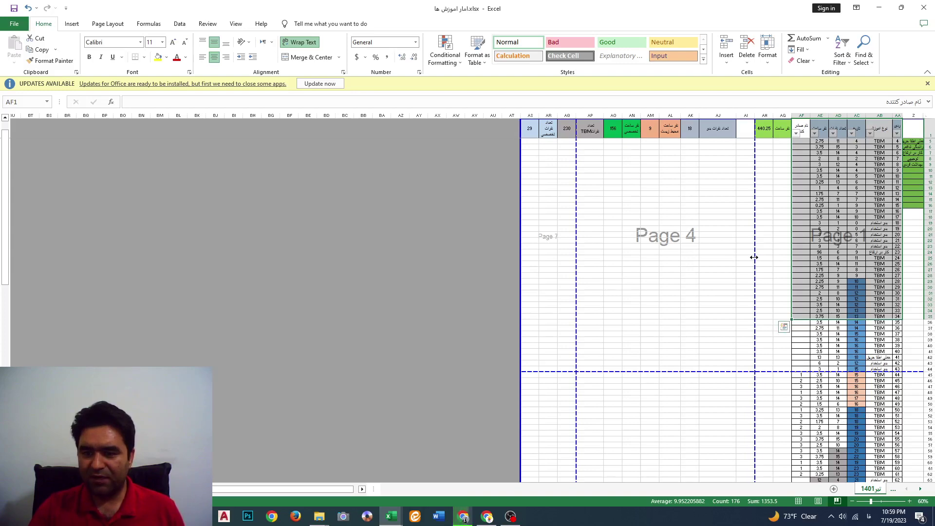
pyautogui.moveTo(754, 257); pyautogui.dragTo(520, 250)
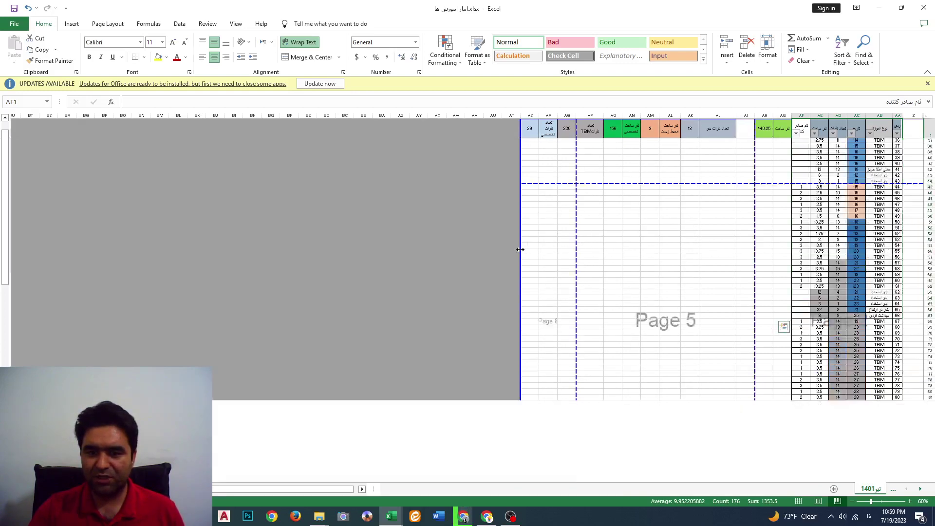
pyautogui.scroll(-17, 889, 217)
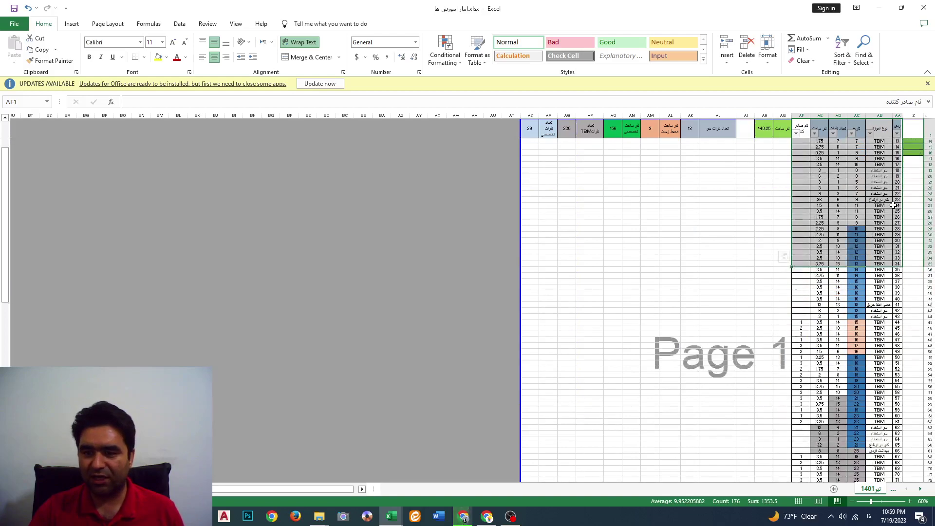
pyautogui.scroll(-3, 895, 205)
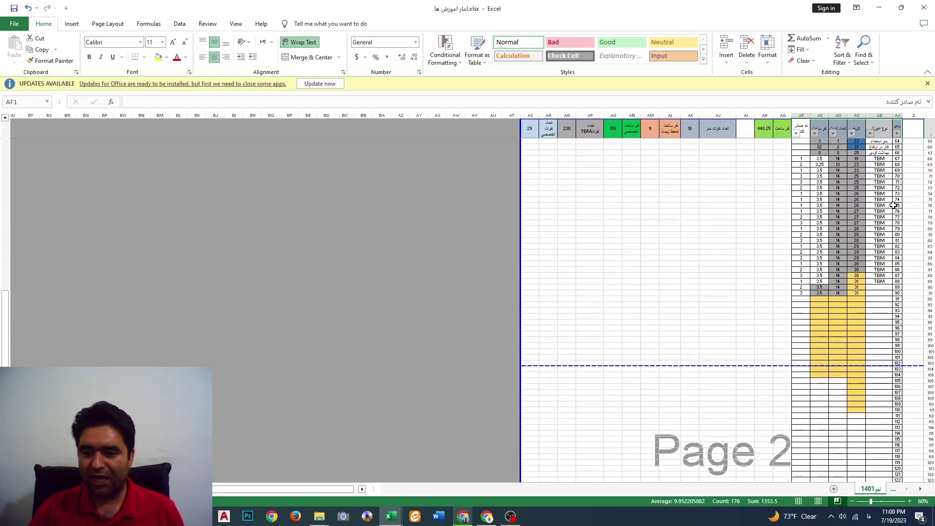
pyautogui.scroll(9, 891, 198)
pyautogui.scroll(6, 890, 193)
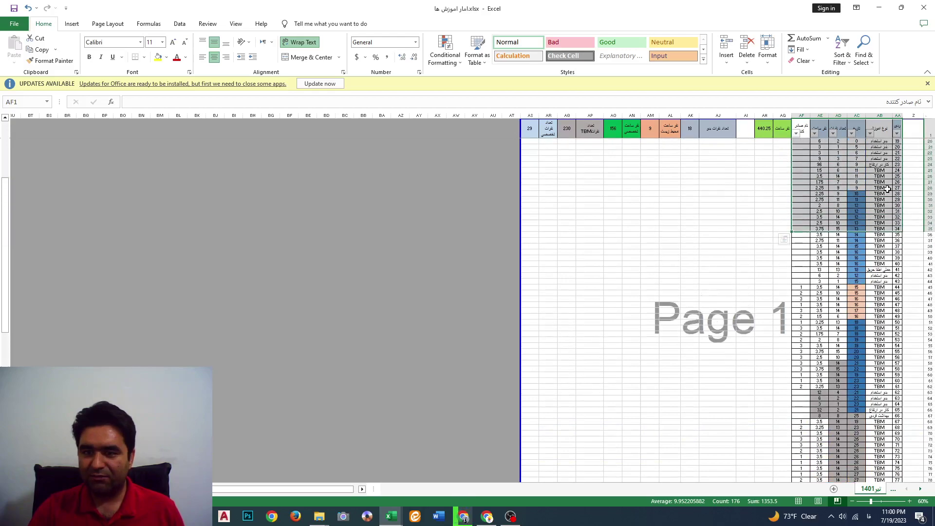
pyautogui.scroll(-12, 871, 234)
pyautogui.scroll(-12, 784, 341)
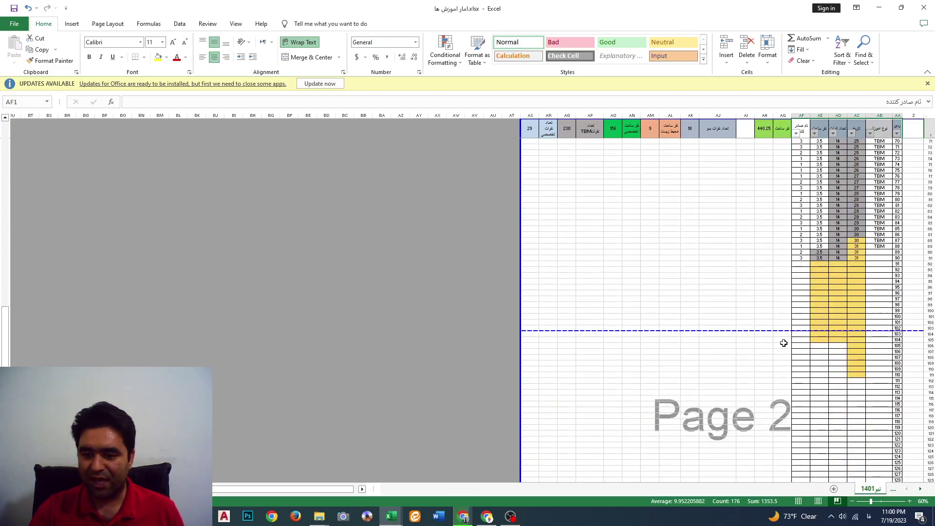
pyautogui.scroll(2, 784, 342)
pyautogui.scroll(4, 784, 343)
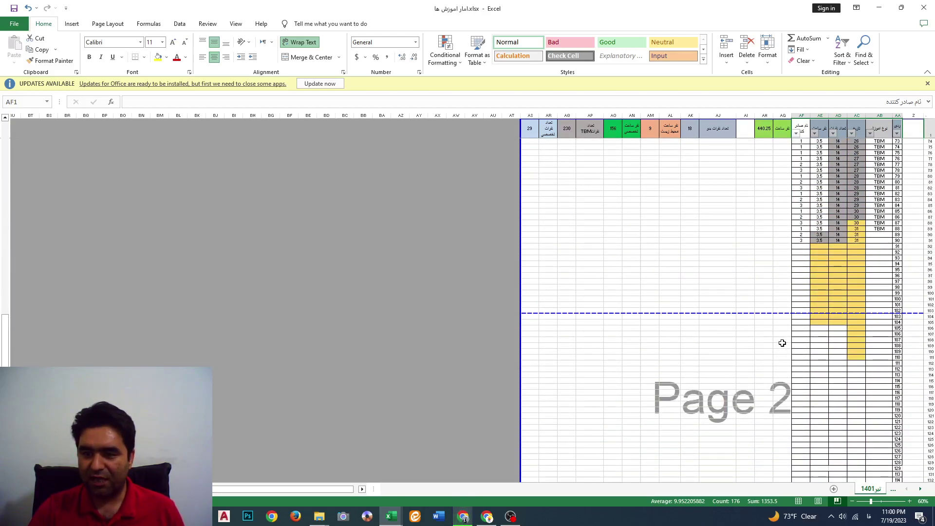
# Reset the break near row 103 and pull the bottom print boundary up to row 92
pyautogui.moveTo(752, 312); pyautogui.dragTo(752, 313)
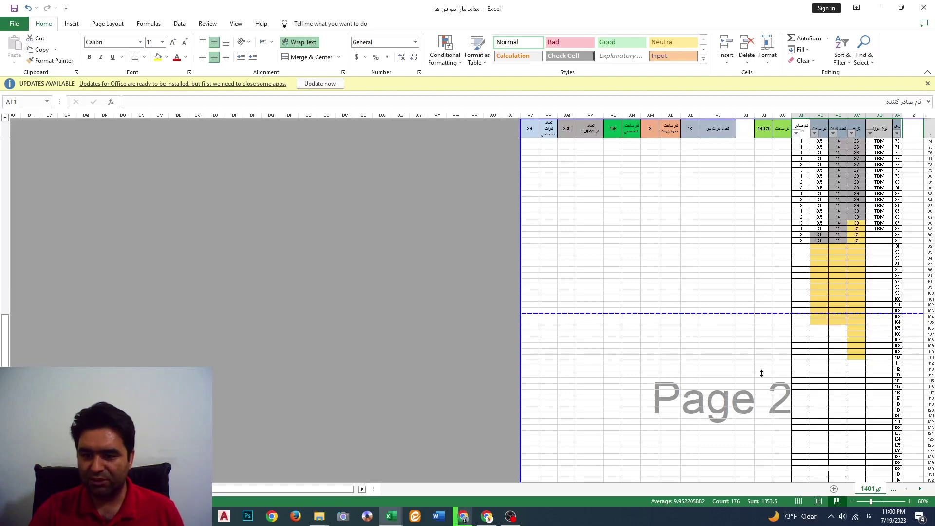
pyautogui.moveTo(760, 484); pyautogui.dragTo(775, 465)
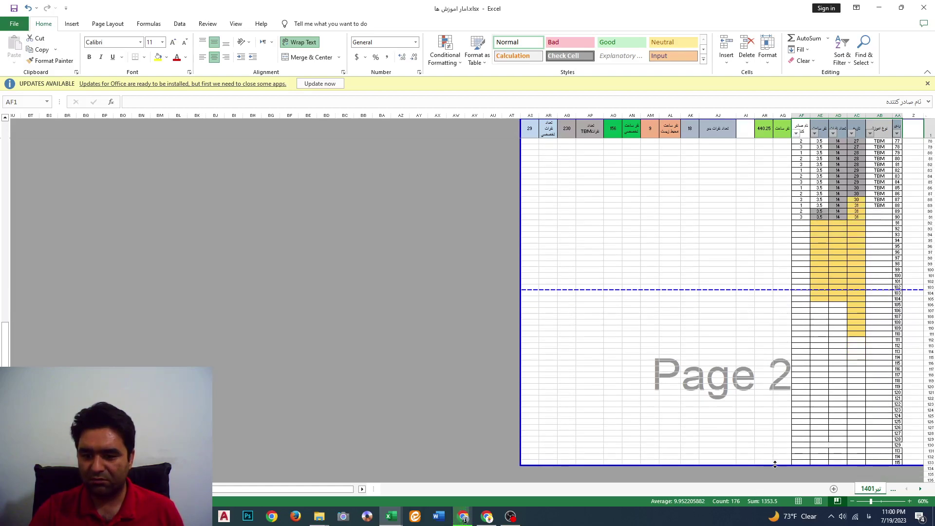
pyautogui.moveTo(733, 291); pyautogui.dragTo(723, 447)
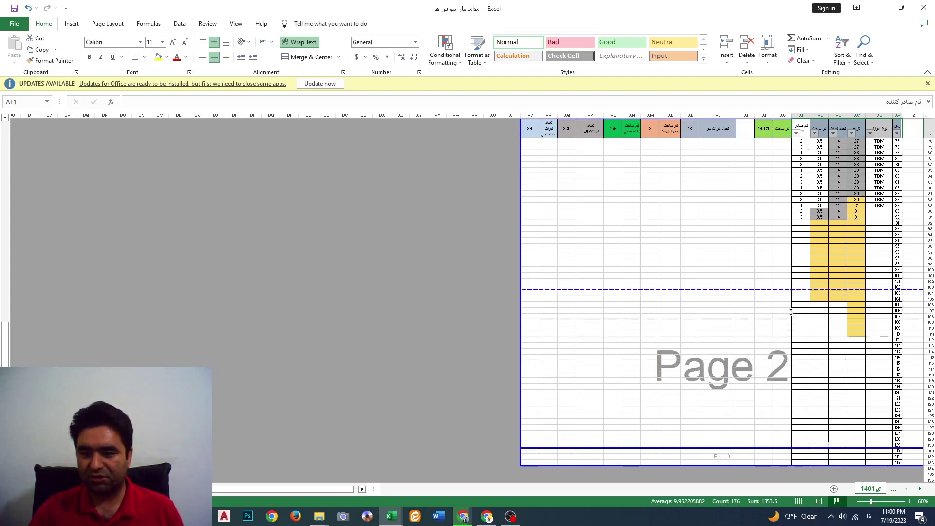
pyautogui.moveTo(791, 312); pyautogui.dragTo(793, 289)
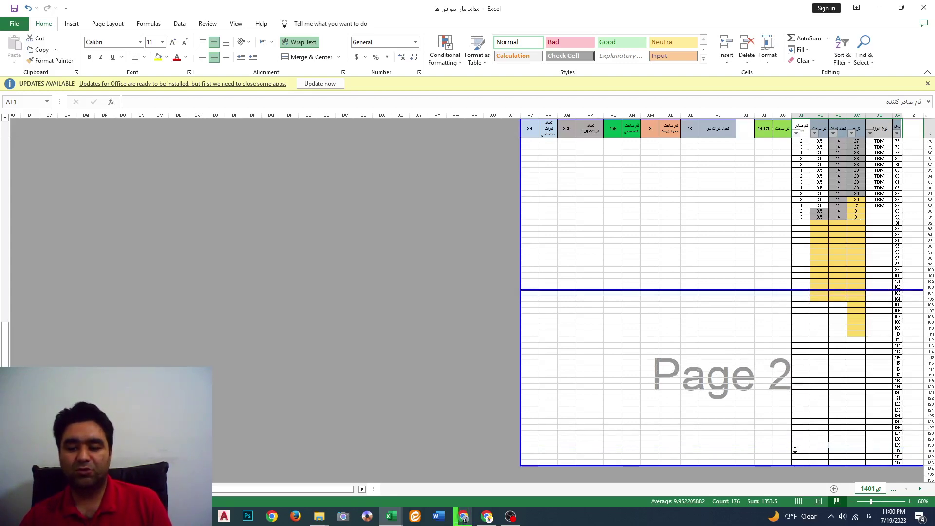
pyautogui.moveTo(795, 449); pyautogui.dragTo(796, 470)
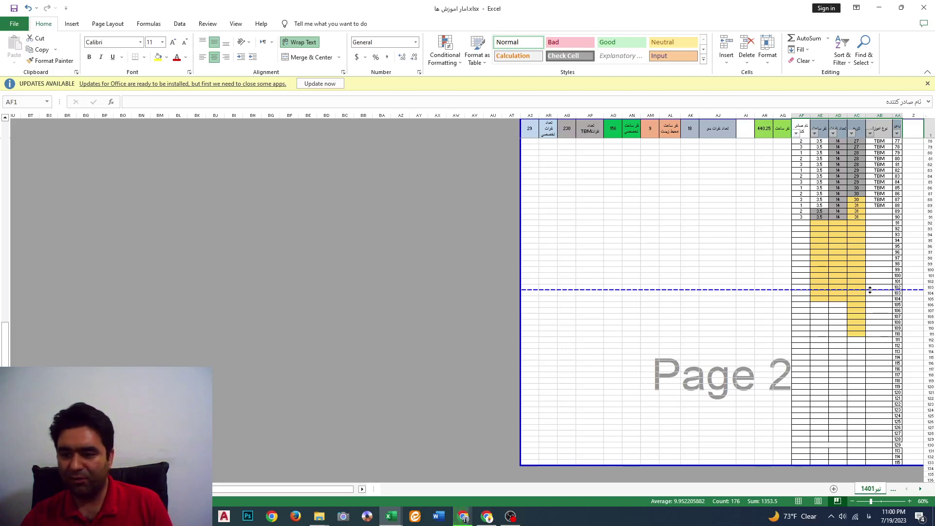
pyautogui.moveTo(870, 291); pyautogui.dragTo(883, 226)
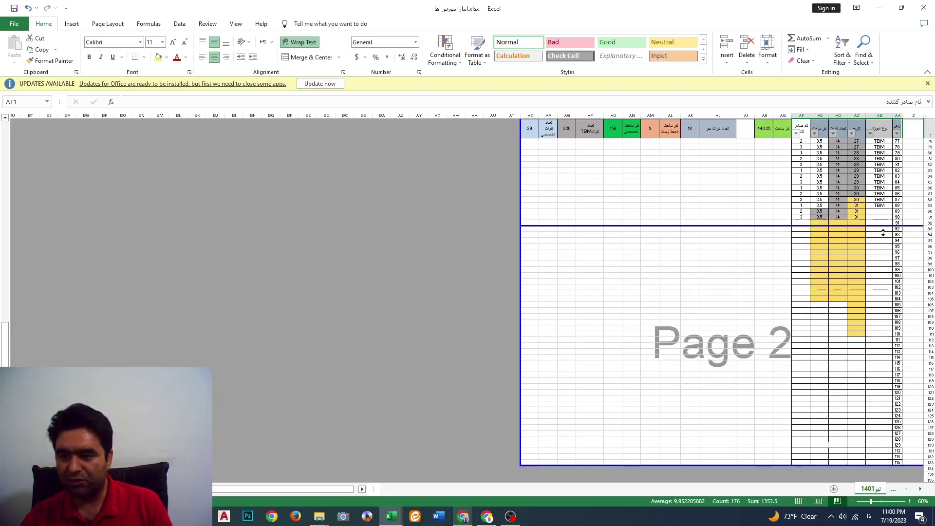
pyautogui.moveTo(775, 466); pyautogui.dragTo(777, 226)
pyautogui.scroll(19, 858, 255)
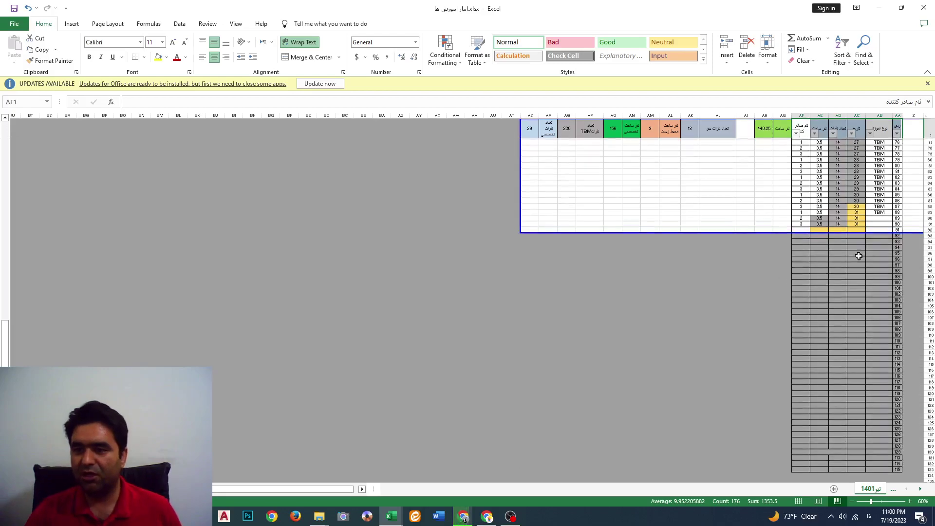
pyautogui.scroll(6, 859, 255)
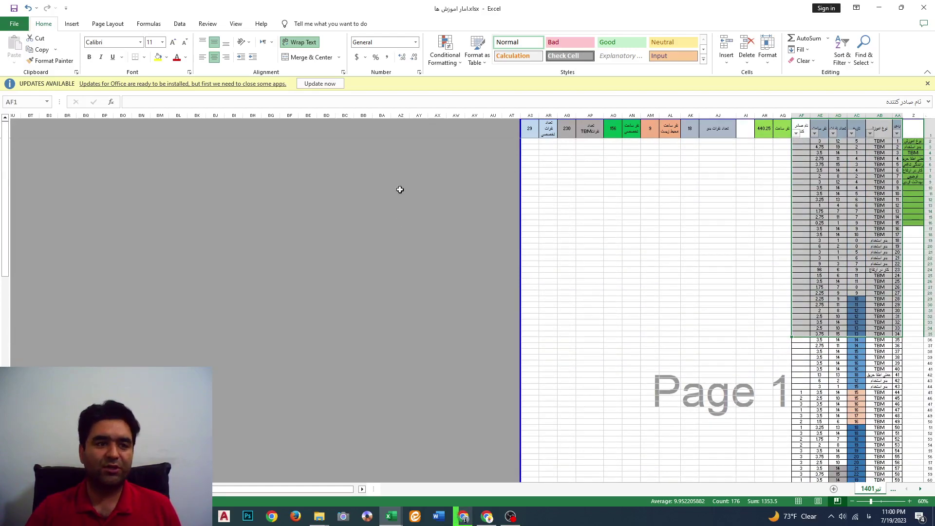
pyautogui.click(12, 23)
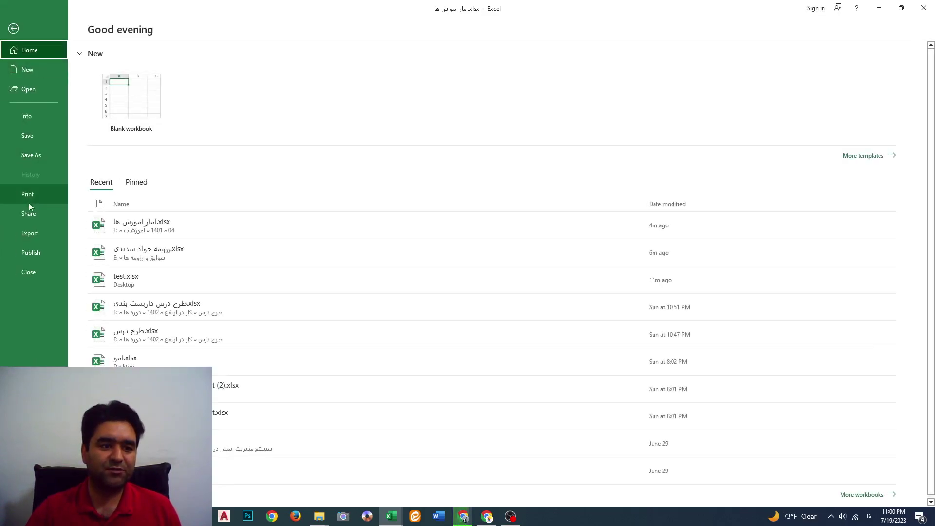
pyautogui.click(27, 194)
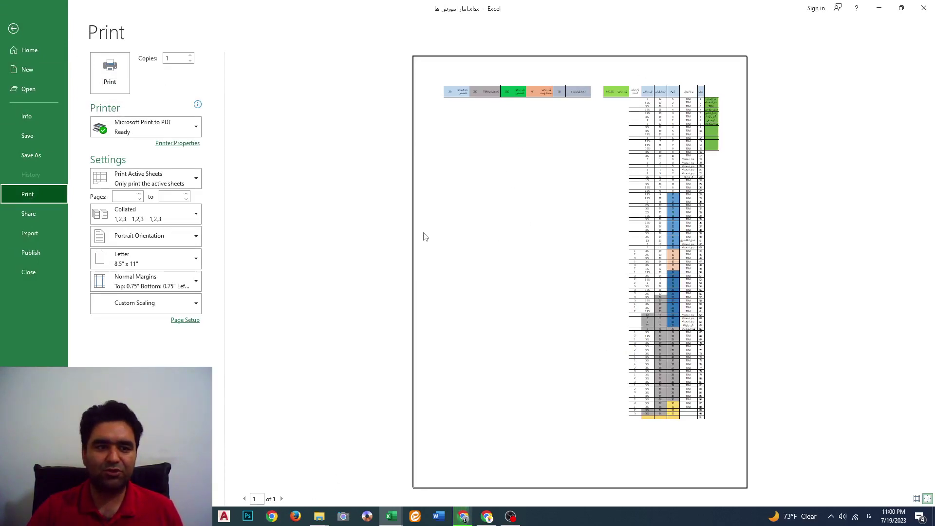
pyautogui.click(14, 32)
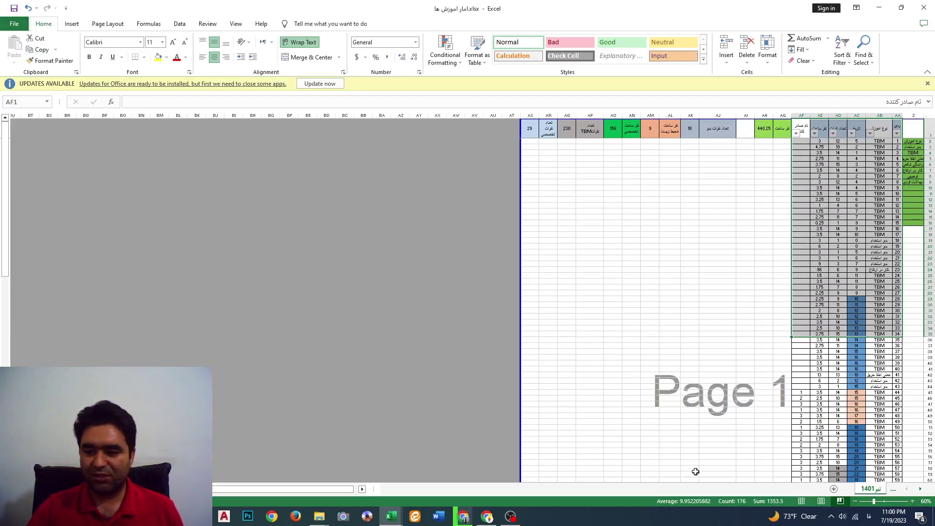
# In Page Break Preview, pull the print area's edge in to column AF
pyautogui.click(841, 501)
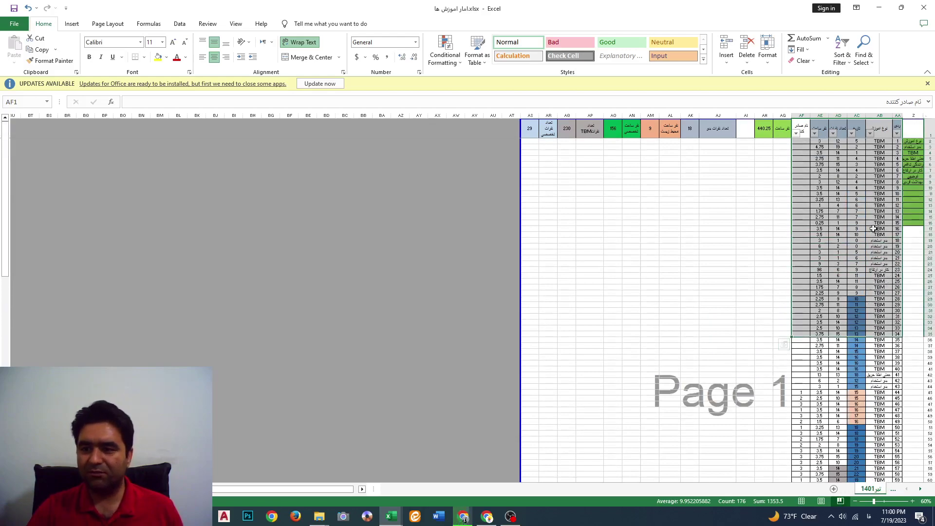
pyautogui.moveTo(519, 237); pyautogui.dragTo(793, 236)
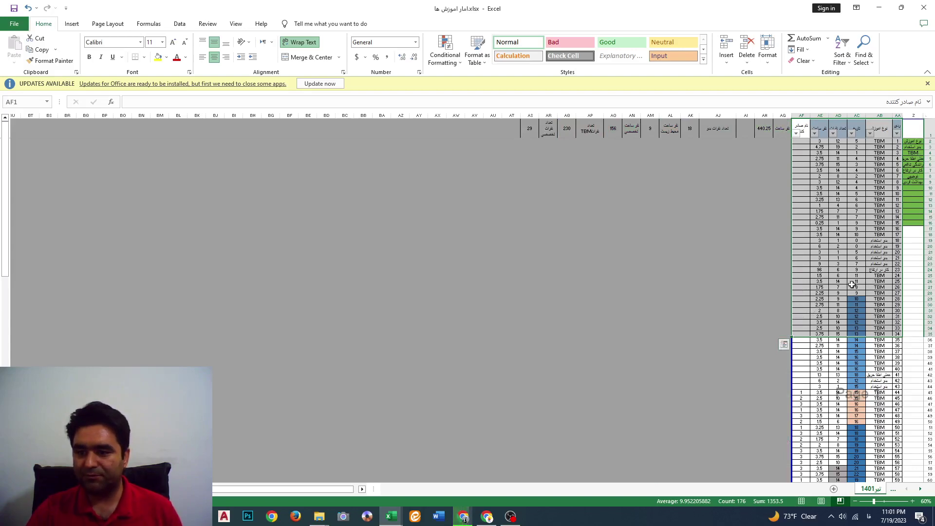
pyautogui.scroll(6, 859, 288)
pyautogui.scroll(1, 859, 289)
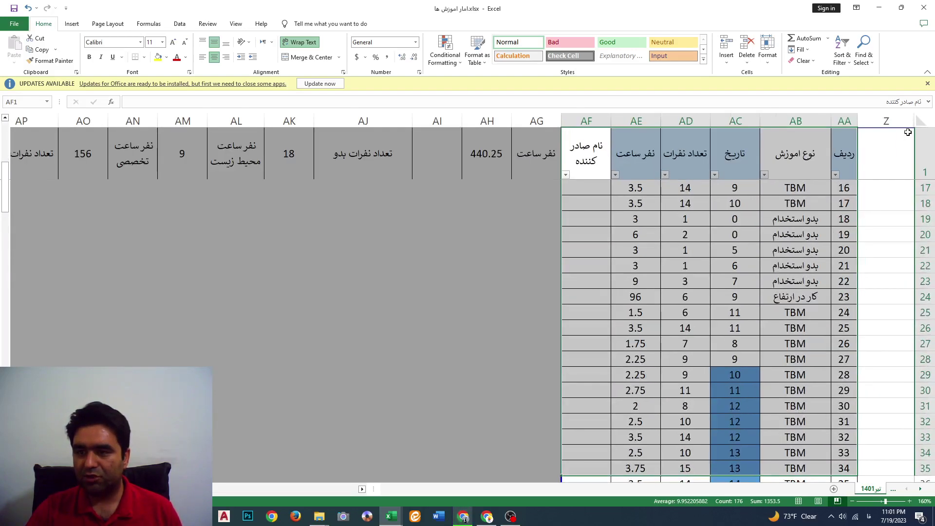
# Hide the empty column Z
pyautogui.click(885, 121)
pyautogui.rightClick(885, 121)
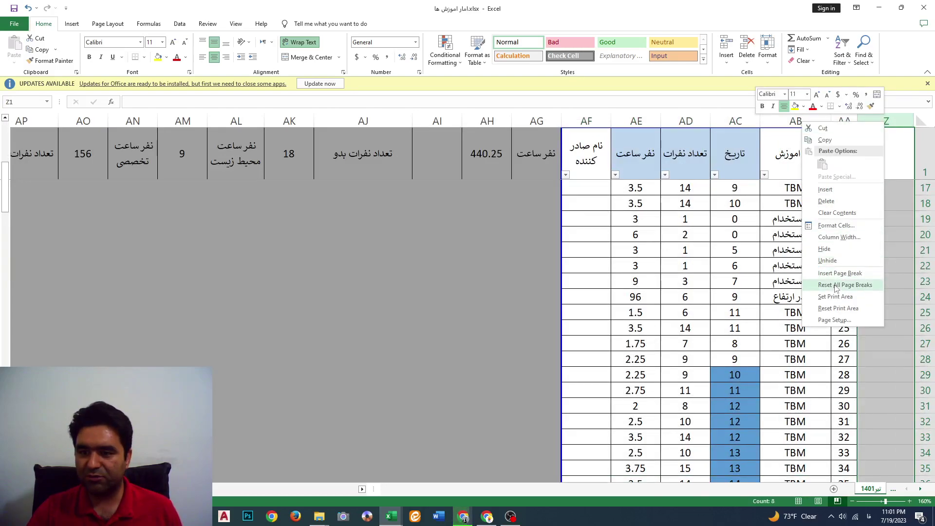
pyautogui.click(839, 249)
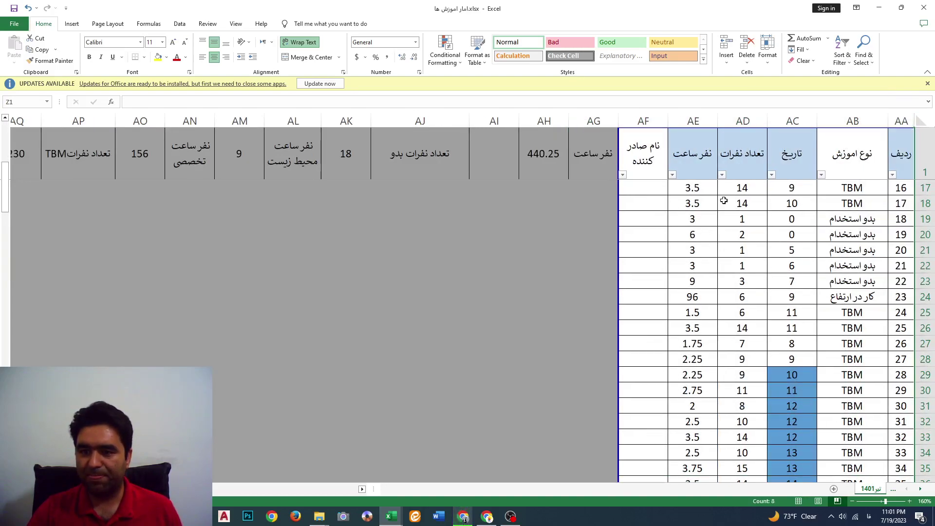
# Undo an accidental extension of the print area over columns AG to AI
pyautogui.scroll(-20, 725, 201)
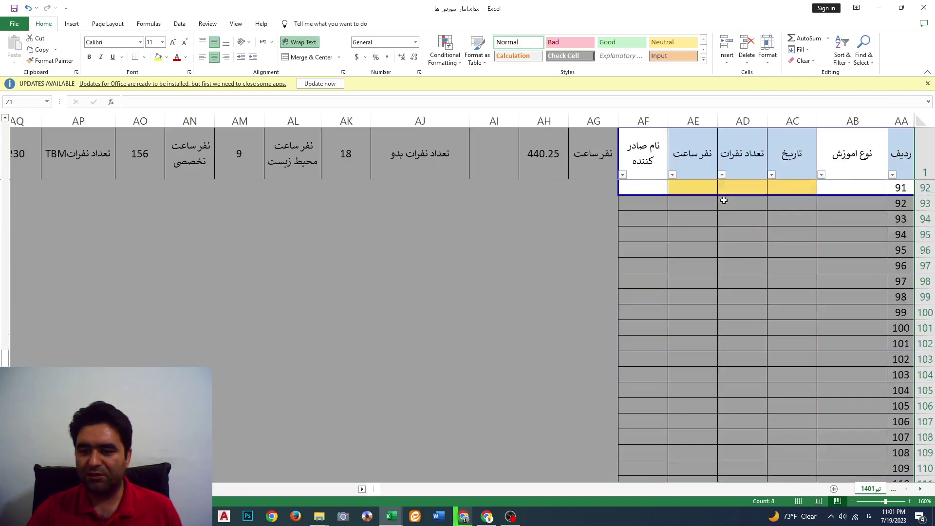
pyautogui.scroll(6, 724, 201)
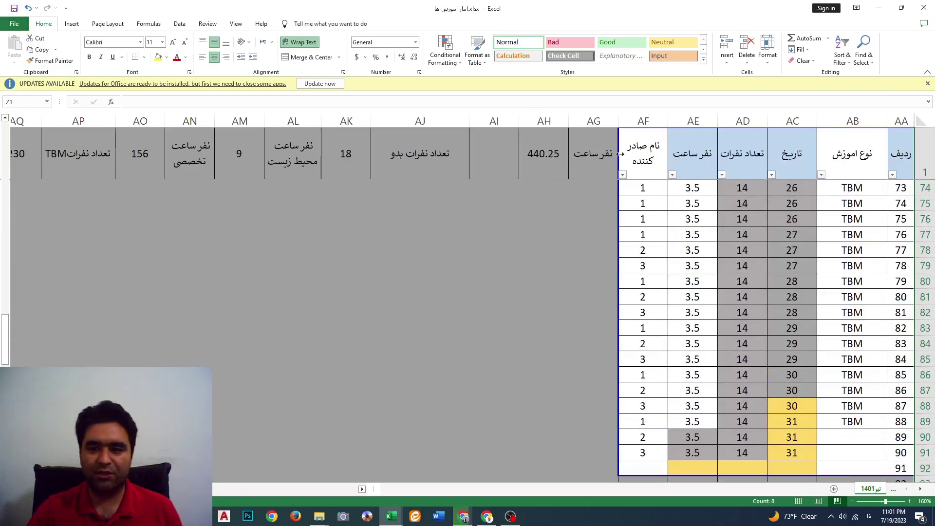
pyautogui.scroll(6, 658, 268)
pyautogui.keyDown('ctrl'); pyautogui.scroll(-8, 833, 271); pyautogui.keyUp('ctrl')
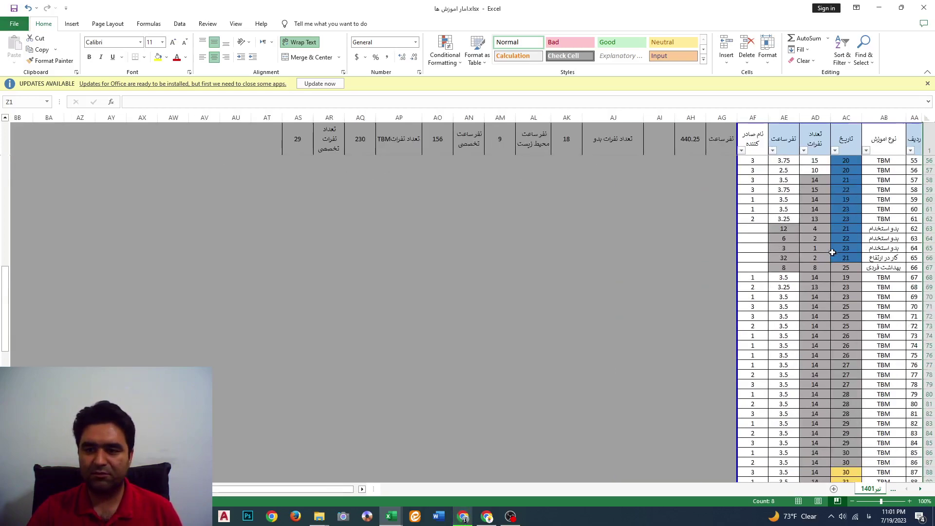
pyautogui.keyDown('ctrl'); pyautogui.scroll(5, 837, 235); pyautogui.keyUp('ctrl')
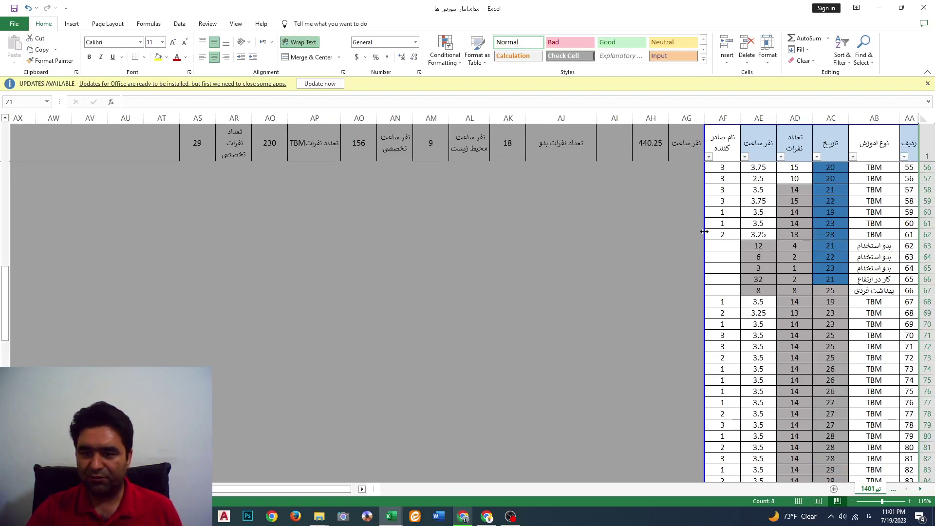
pyautogui.moveTo(705, 232); pyautogui.dragTo(597, 220)
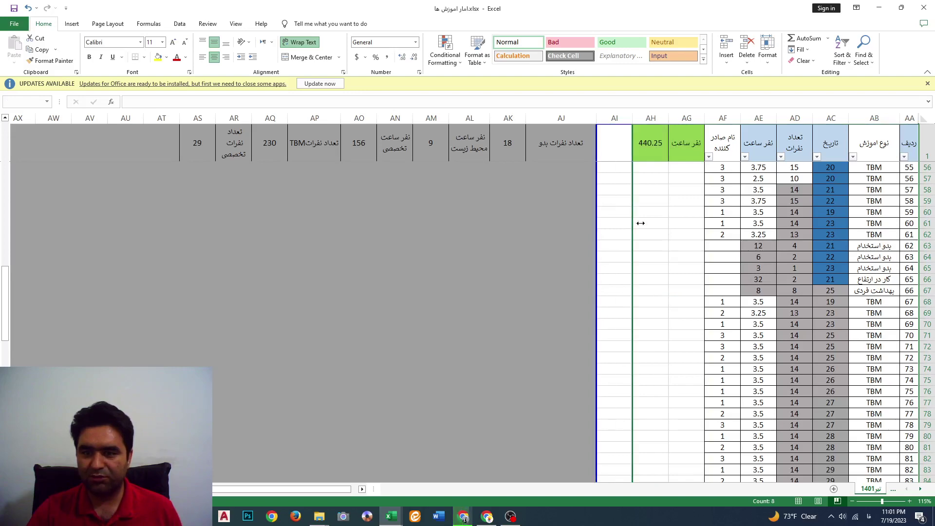
pyautogui.hotkey('ctrl', 'z')
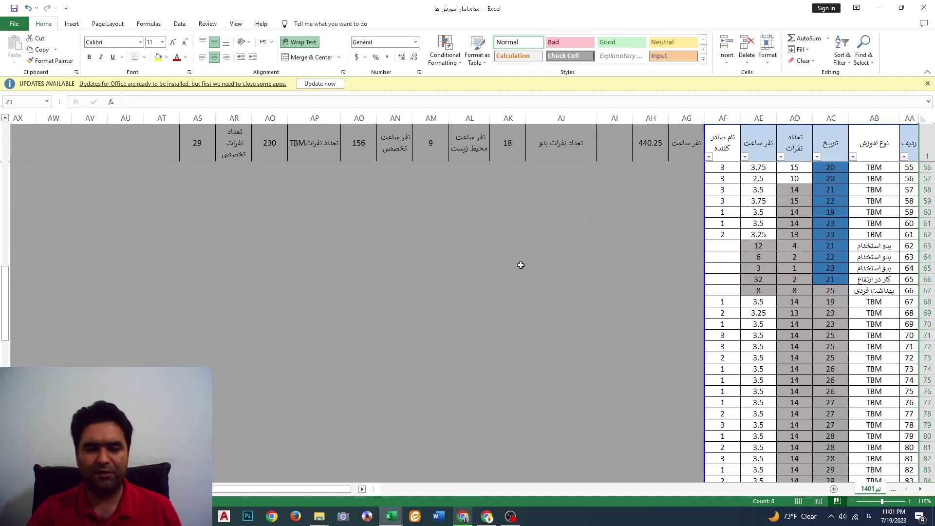
# Print the sheet from File > Print using the Microsoft Print to PDF printer
pyautogui.click(14, 24)
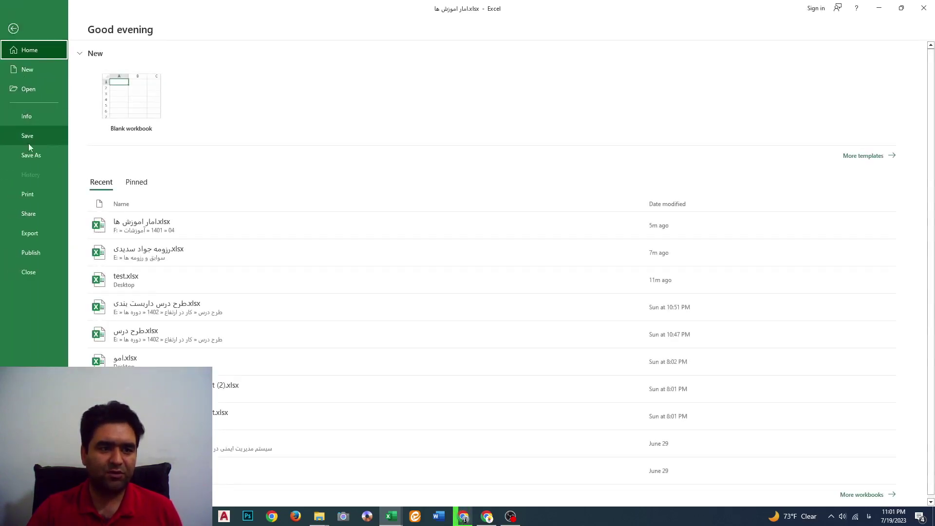
pyautogui.click(28, 195)
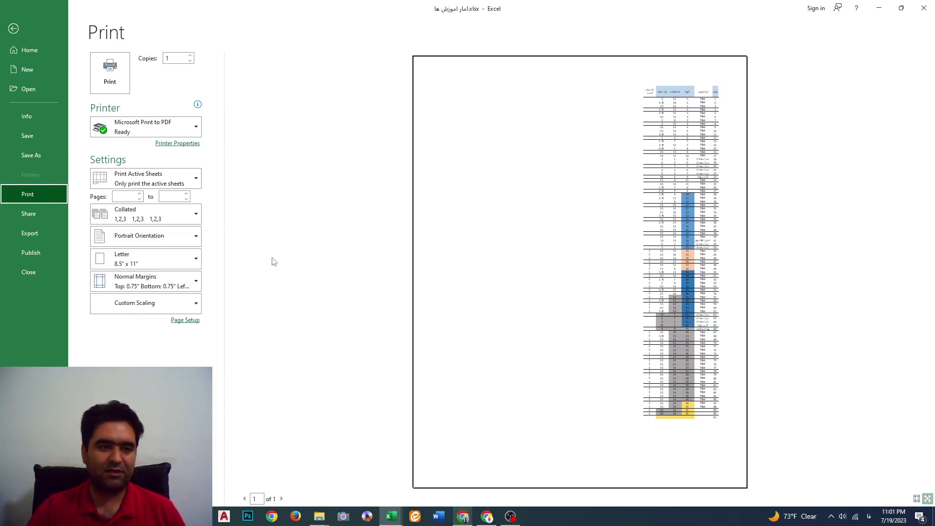
pyautogui.click(194, 129)
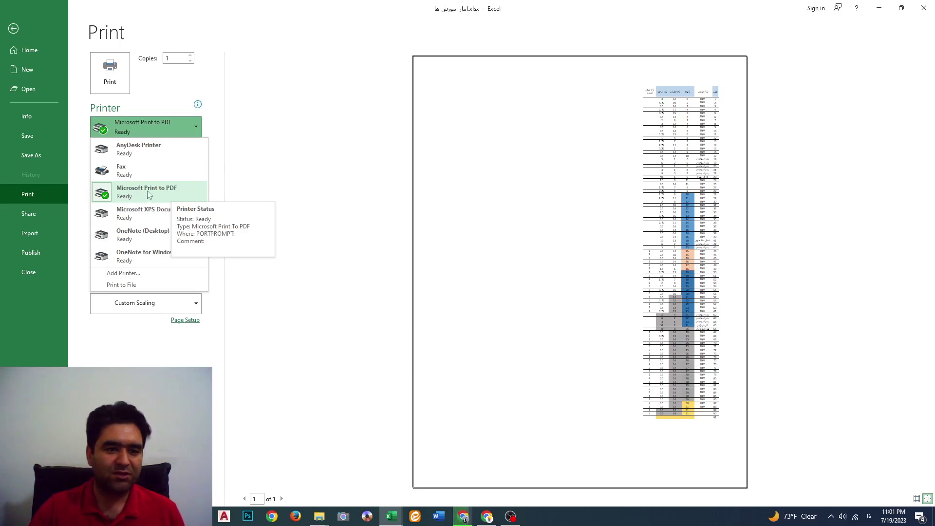
pyautogui.click(171, 195)
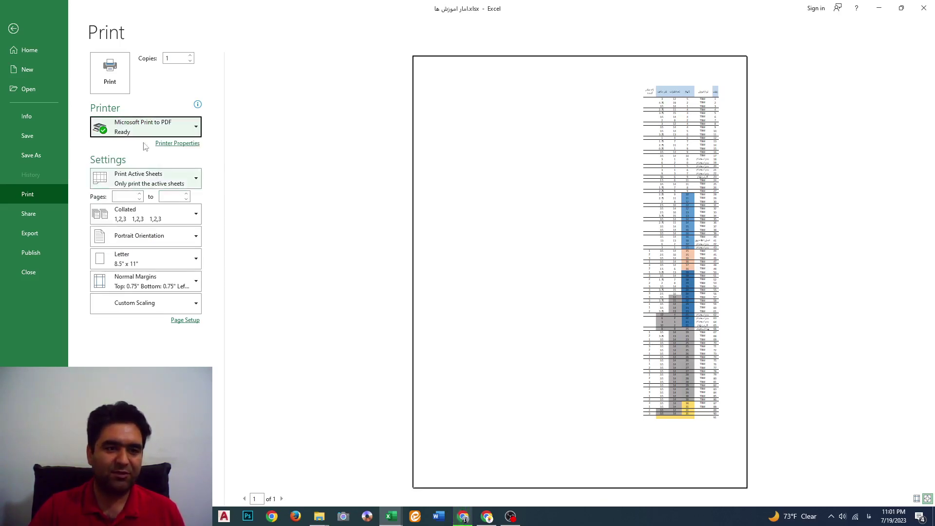
pyautogui.click(118, 79)
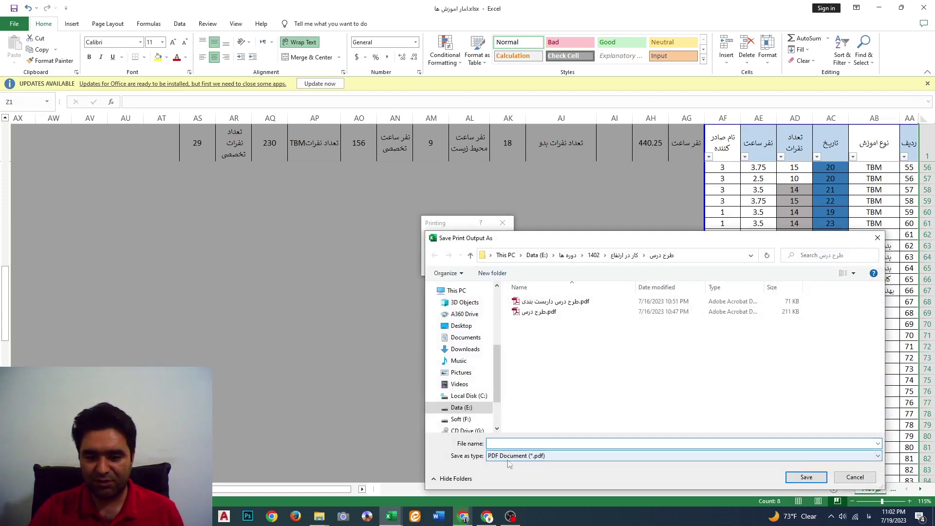
# Cancel the Save Print Output As window and return to the Print settings
pyautogui.click(877, 238)
pyautogui.click(15, 24)
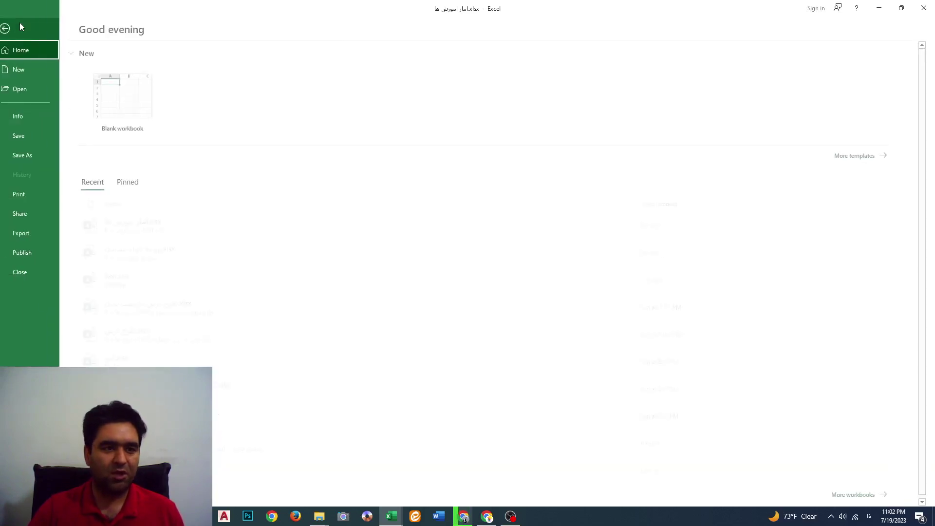
pyautogui.click(50, 195)
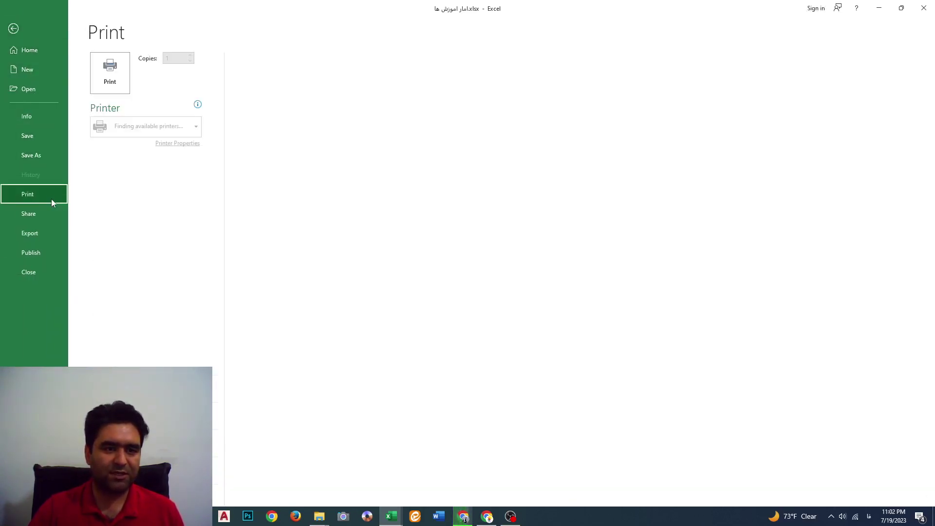
# Leave Microsoft Print to PDF and Print Active Sheets unchanged, and enter 2 as the first page
pyautogui.click(175, 128)
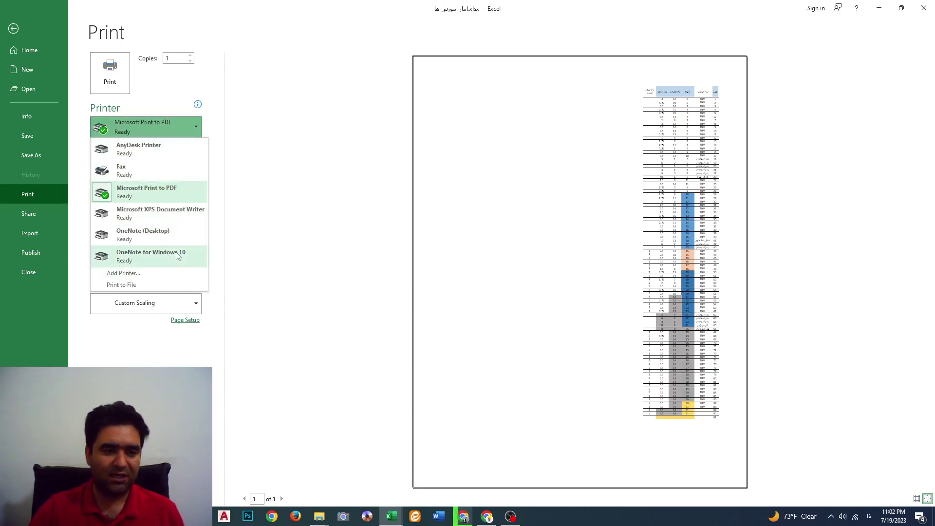
pyautogui.click(137, 333)
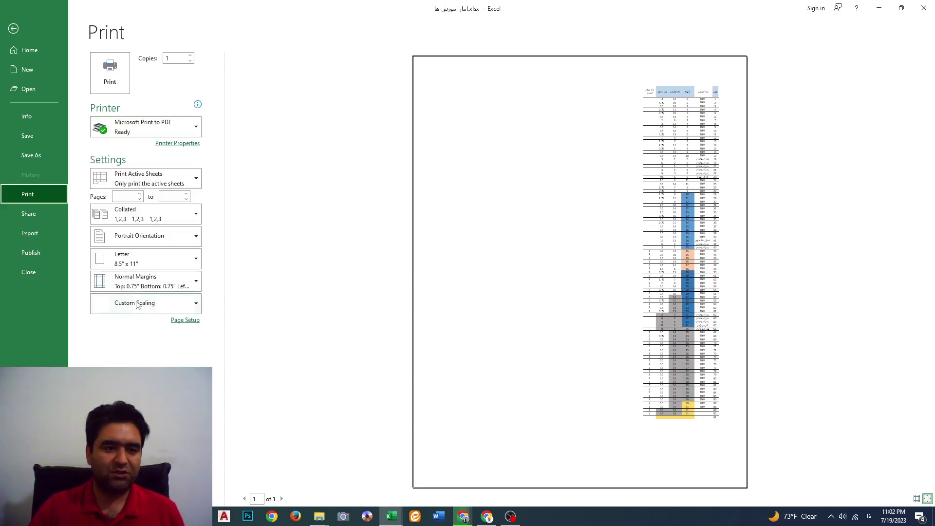
pyautogui.click(197, 178)
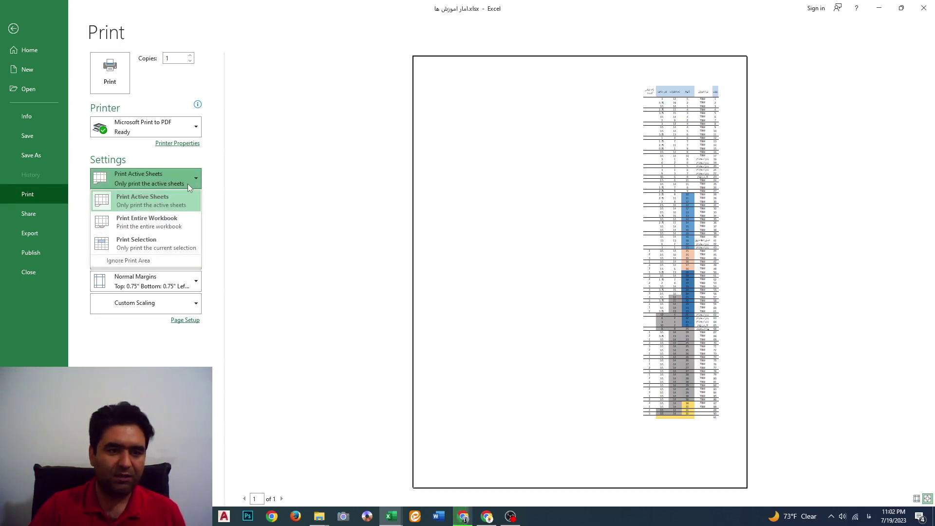
pyautogui.click(217, 183)
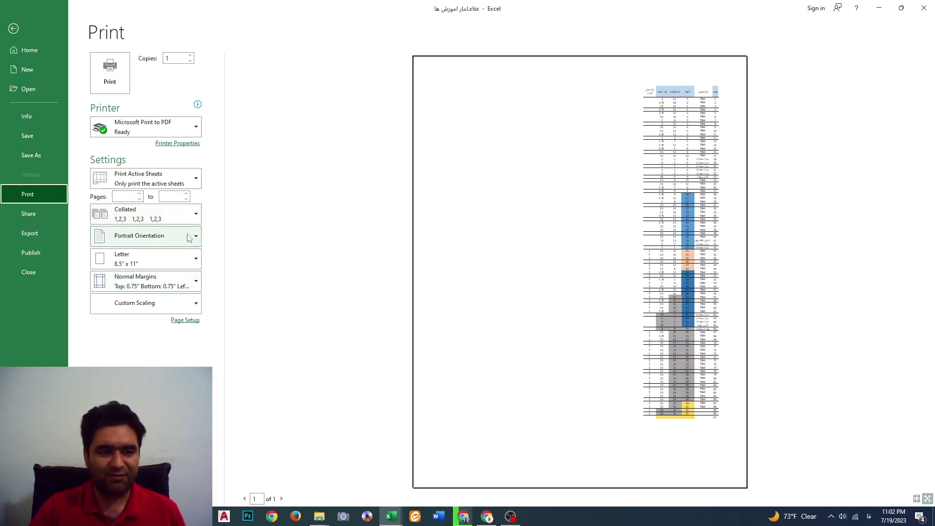
pyautogui.click(125, 196)
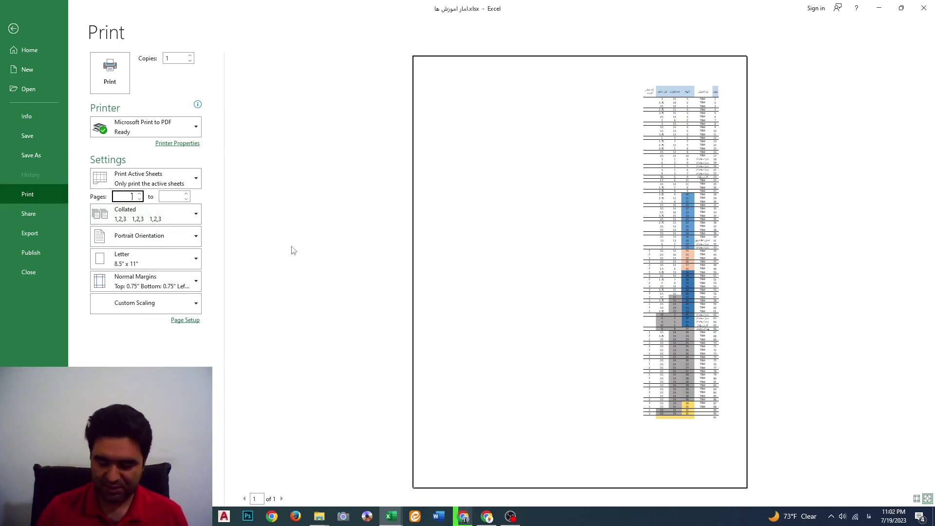
# Print pages 2 to 5, keeping portrait orientation and Letter paper
pyautogui.click(175, 197)
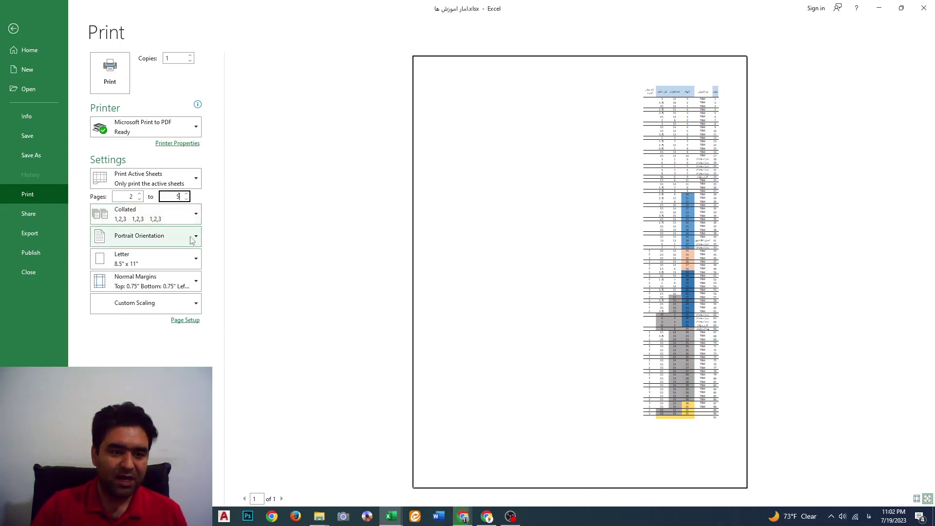
pyautogui.click(191, 237)
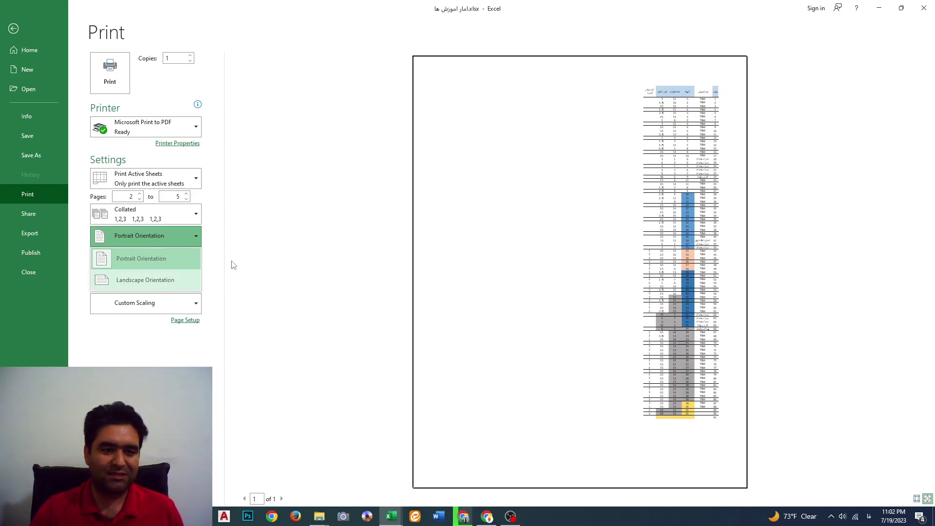
pyautogui.click(217, 263)
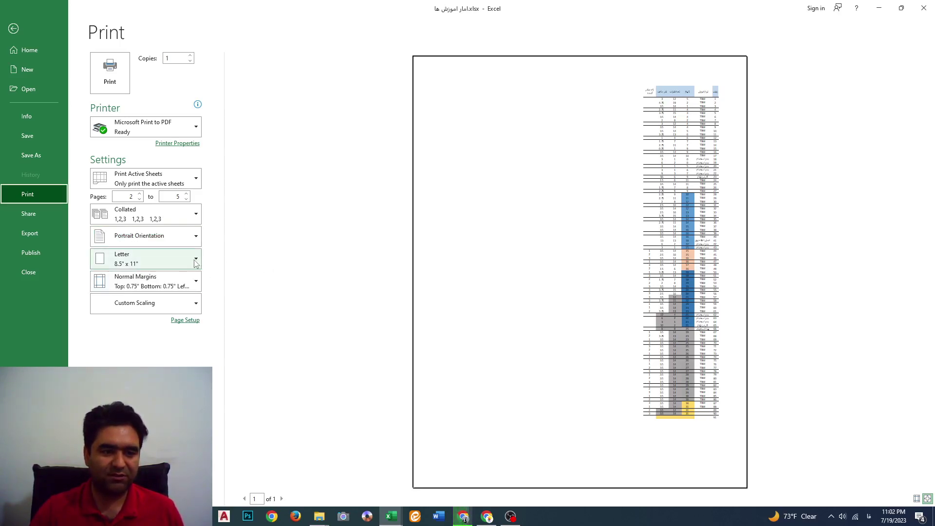
pyautogui.click(194, 262)
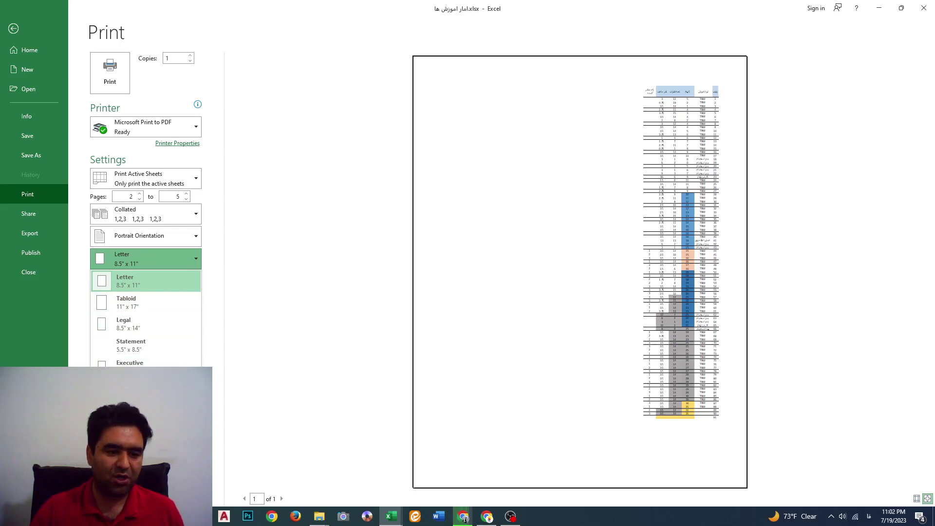
pyautogui.click(224, 309)
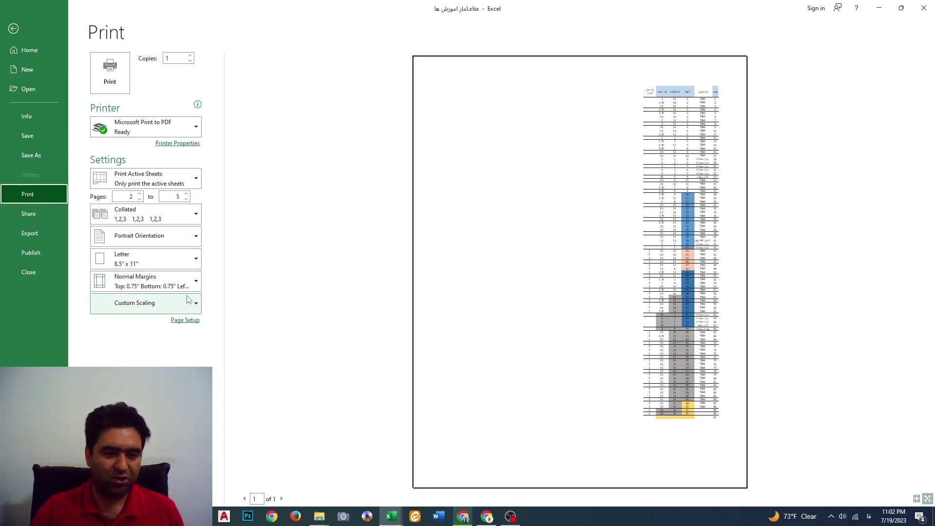
# Keep Normal margins and adjust the number of copies
pyautogui.click(197, 282)
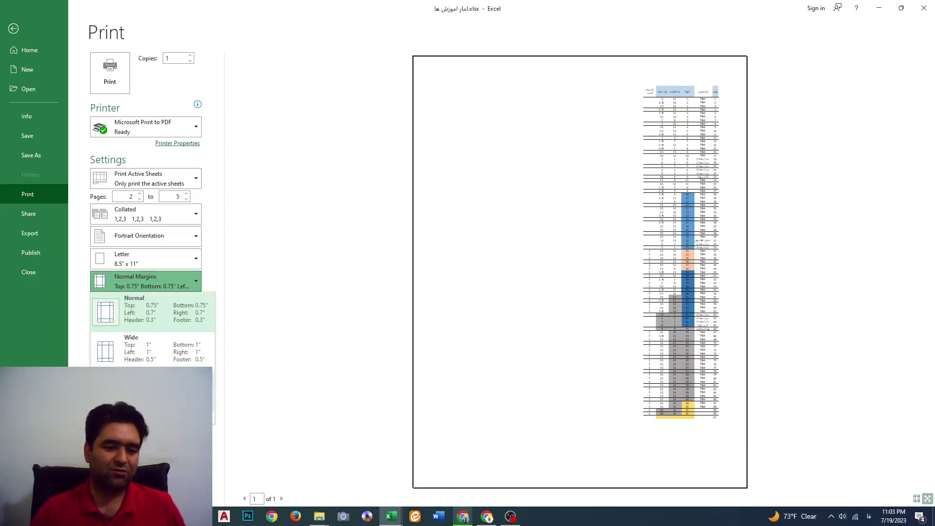
pyautogui.click(199, 295)
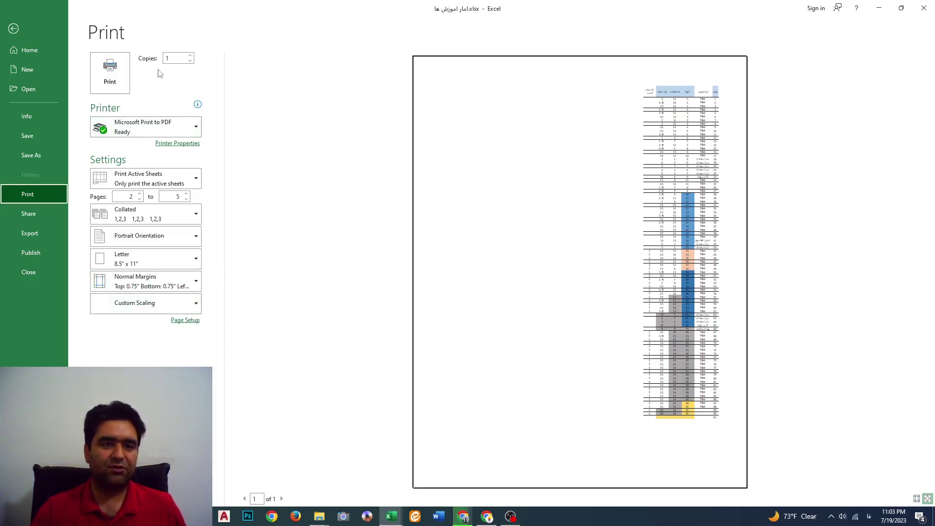
pyautogui.click(191, 56)
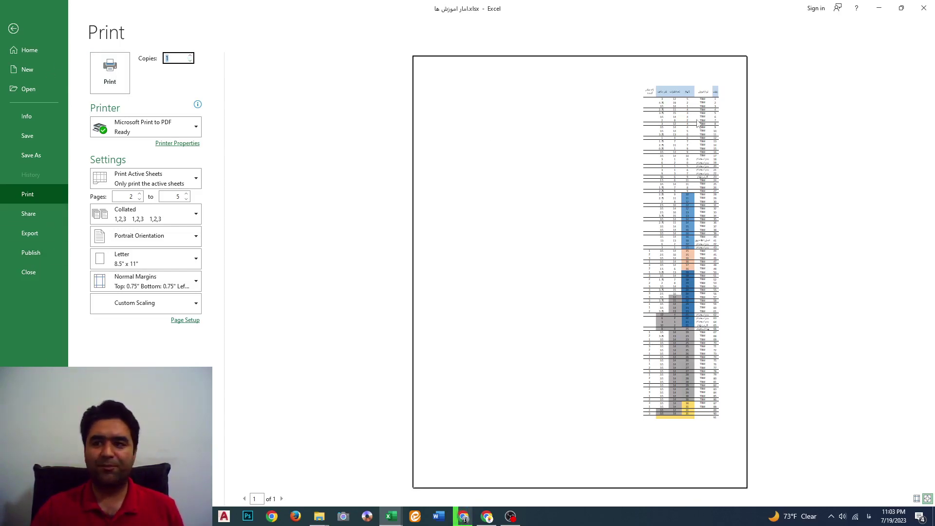
# Back on the worksheet, copy the تیر1401 sheet as تیر1401 (2) and switch to the copy
pyautogui.click(13, 28)
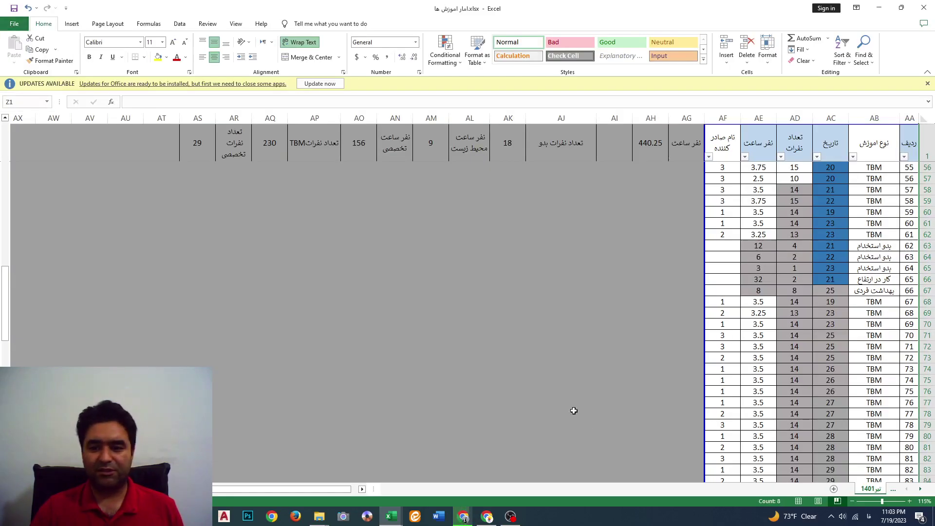
pyautogui.rightClick(871, 490)
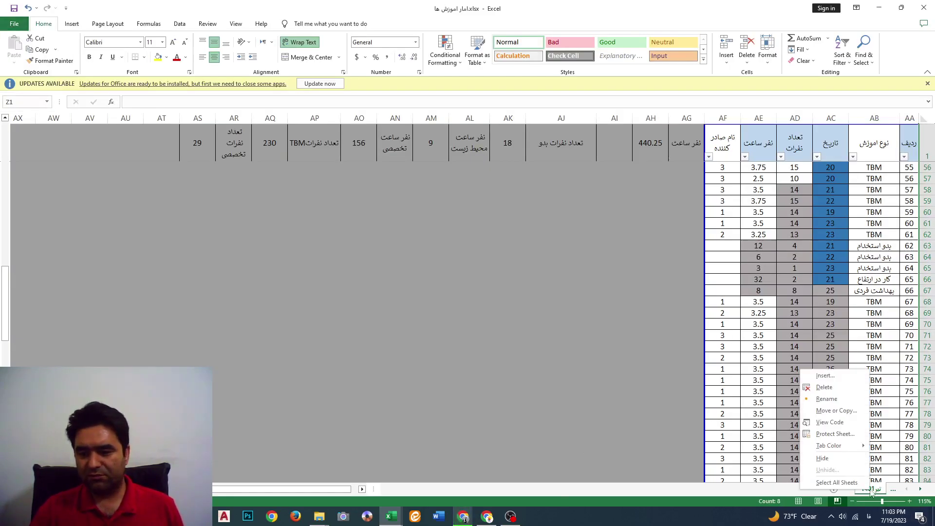
pyautogui.click(837, 410)
pyautogui.click(799, 461)
pyautogui.click(847, 486)
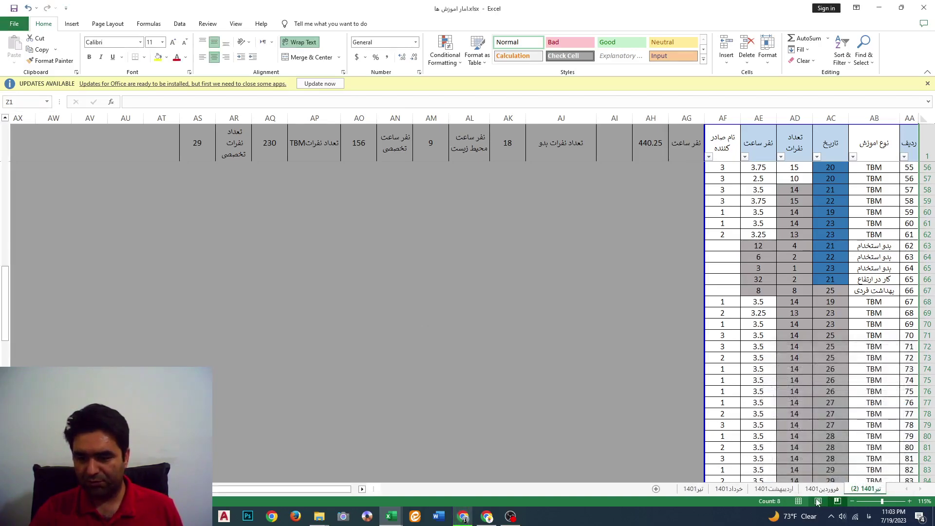
pyautogui.click(828, 492)
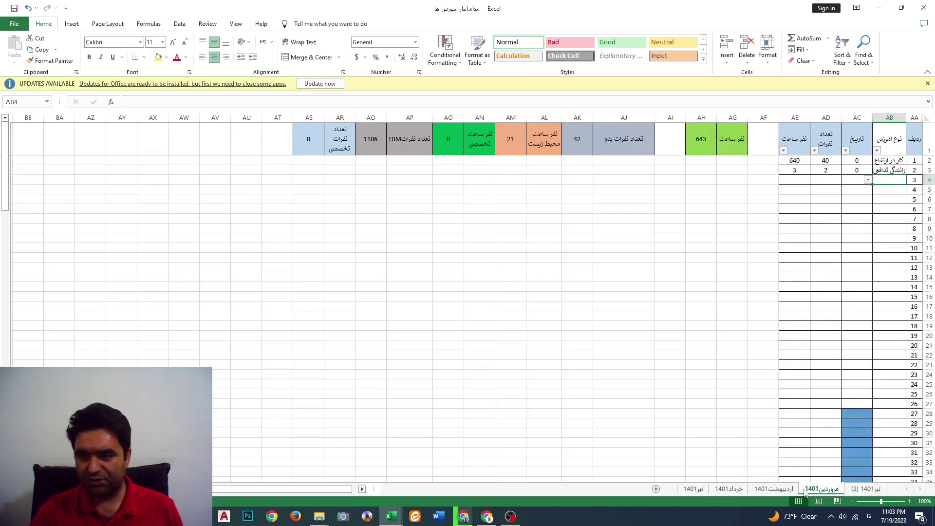
pyautogui.click(782, 490)
pyautogui.click(872, 490)
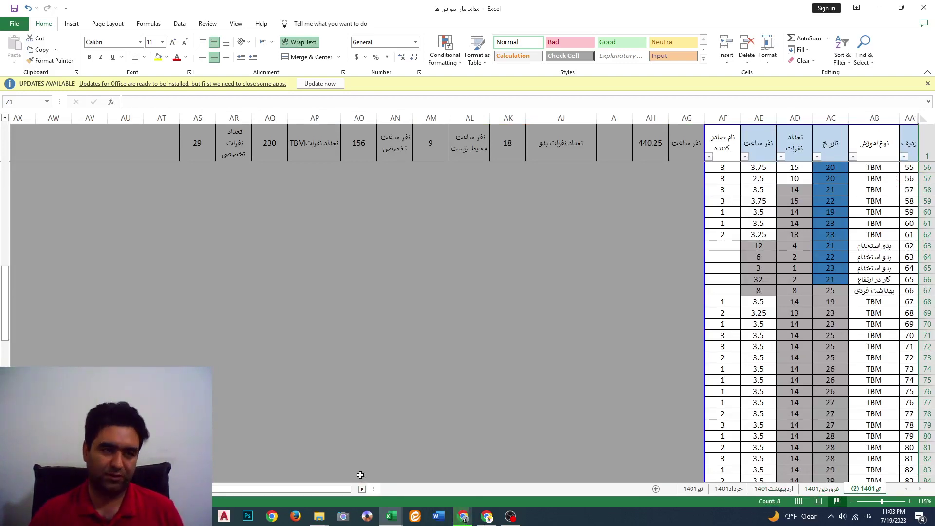
# Save the workbook to the Desktop as امار اموزش ها.xlsx using Save As
pyautogui.click(16, 23)
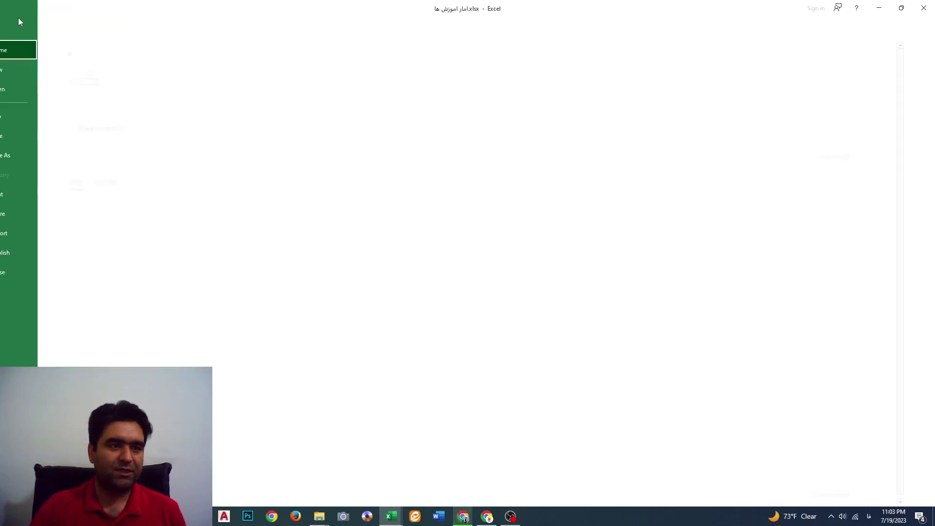
pyautogui.click(46, 156)
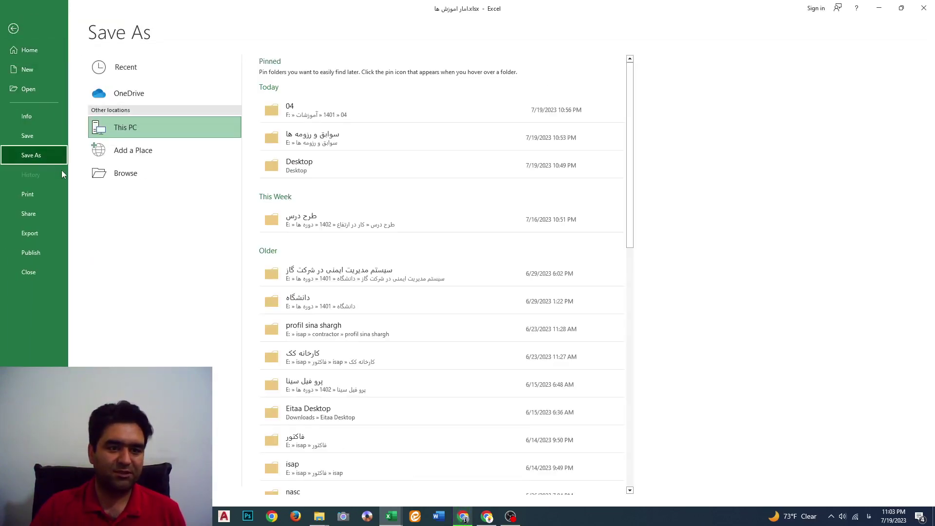
pyautogui.click(143, 179)
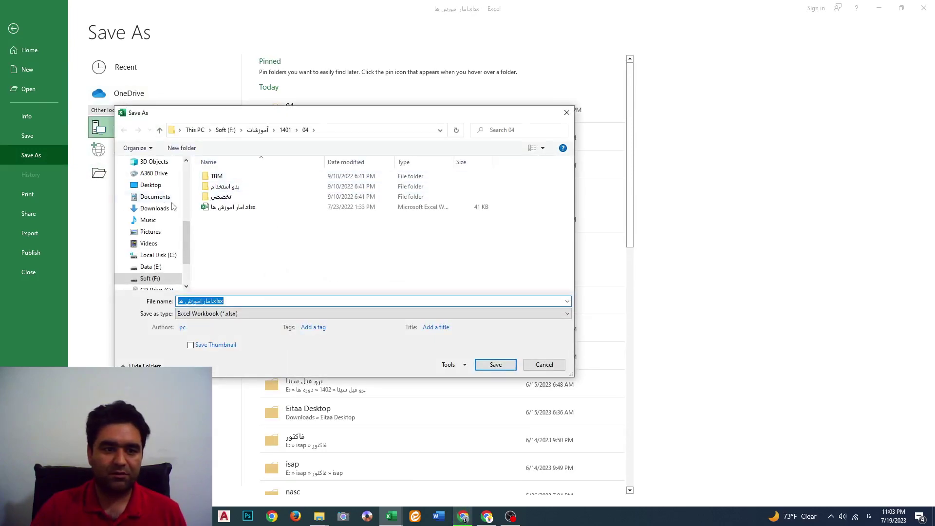
pyautogui.click(149, 186)
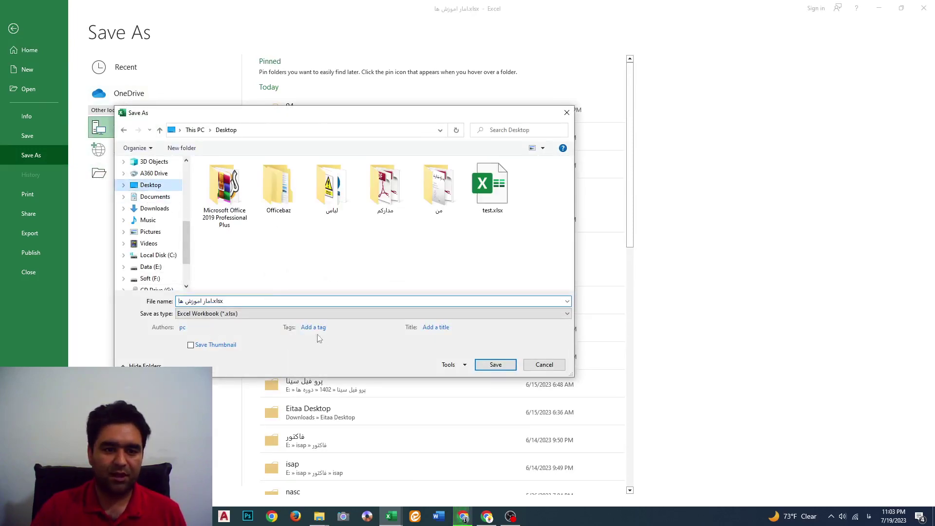
pyautogui.click(488, 369)
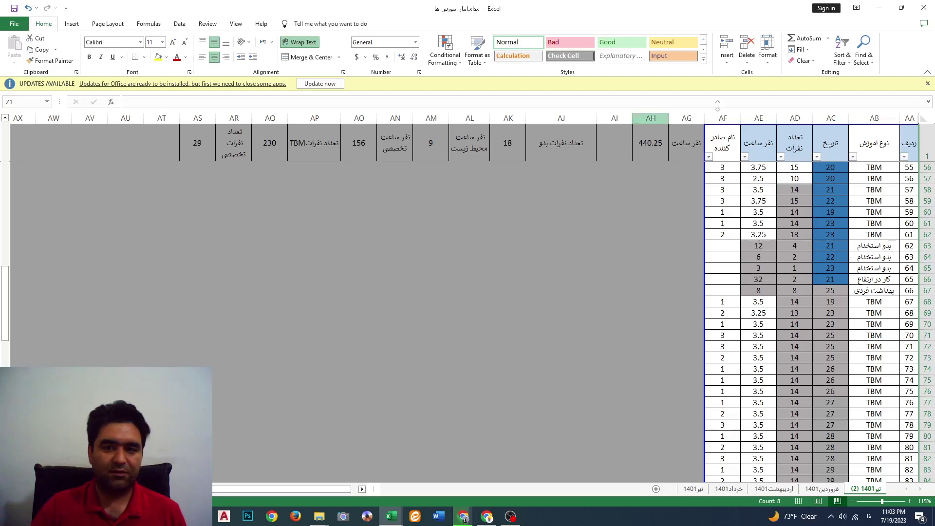
# Choose Protect Workbook > Encrypt with Password on the File Info page
pyautogui.click(9, 25)
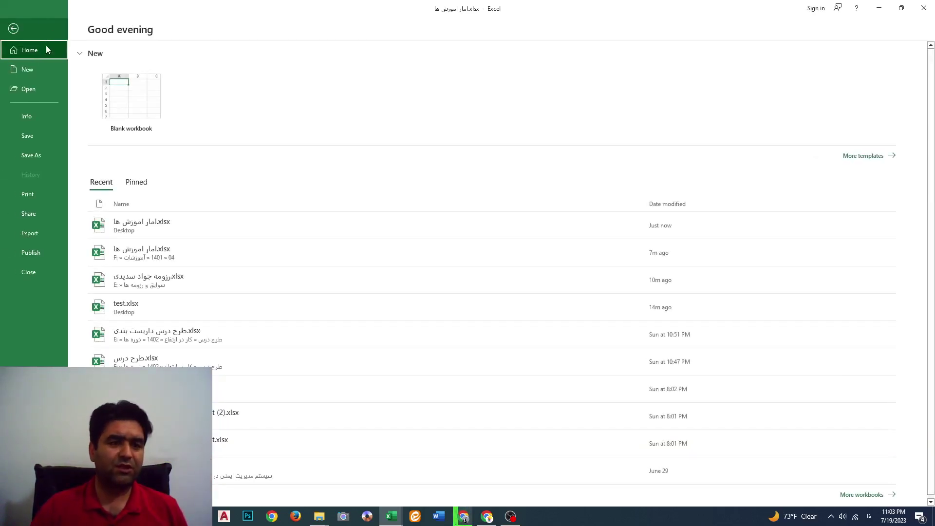
pyautogui.click(35, 118)
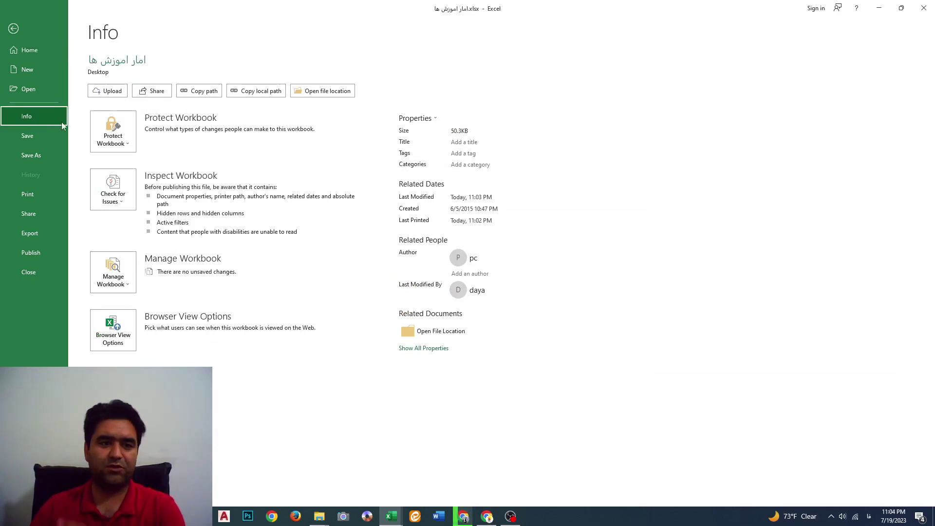
pyautogui.click(108, 134)
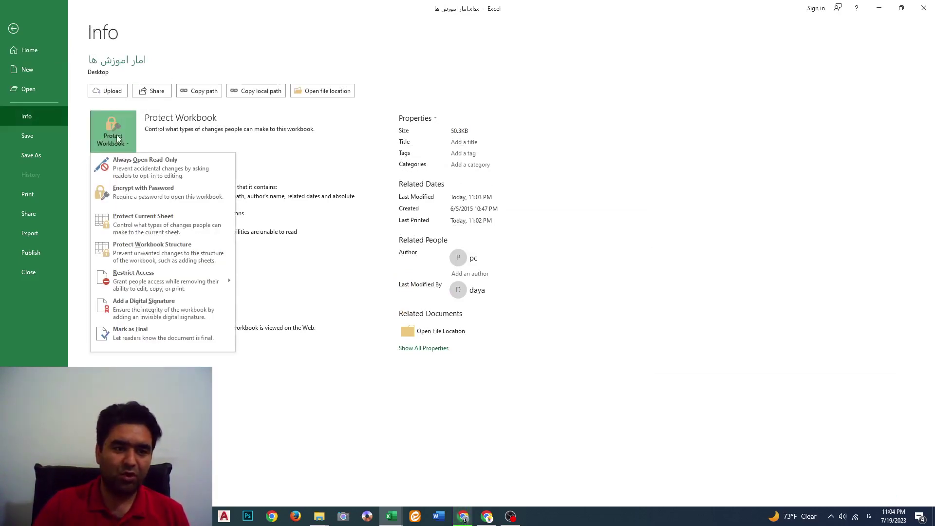
pyautogui.click(130, 199)
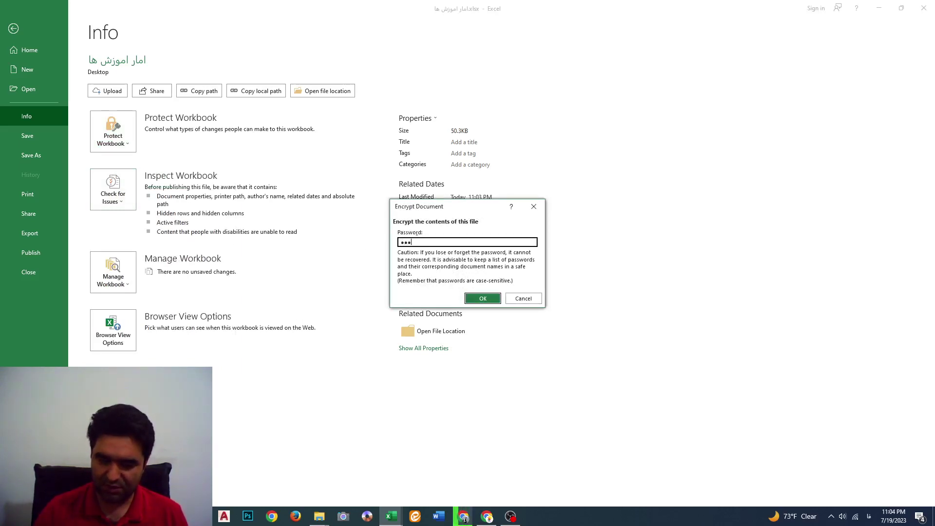
# Enter and confirm the workbook password, then save the encrypted file
pyautogui.click(483, 298)
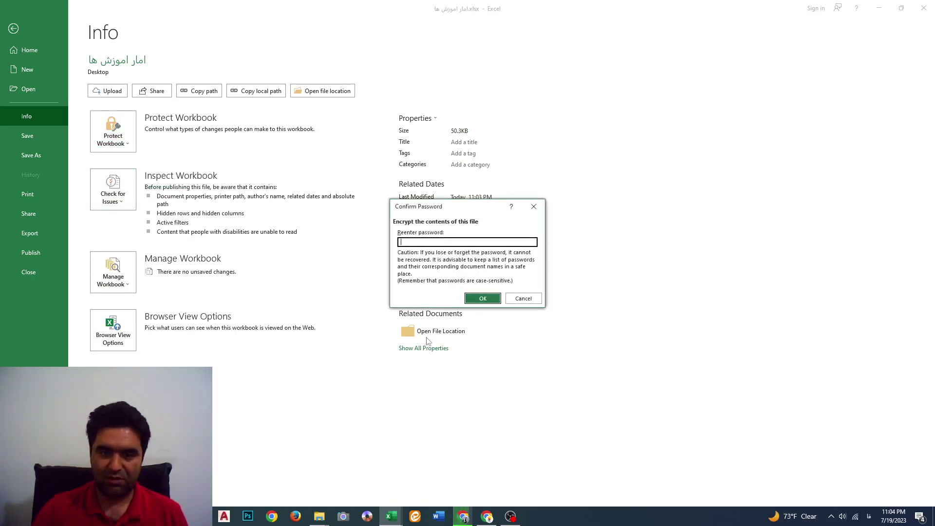
pyautogui.write('12')
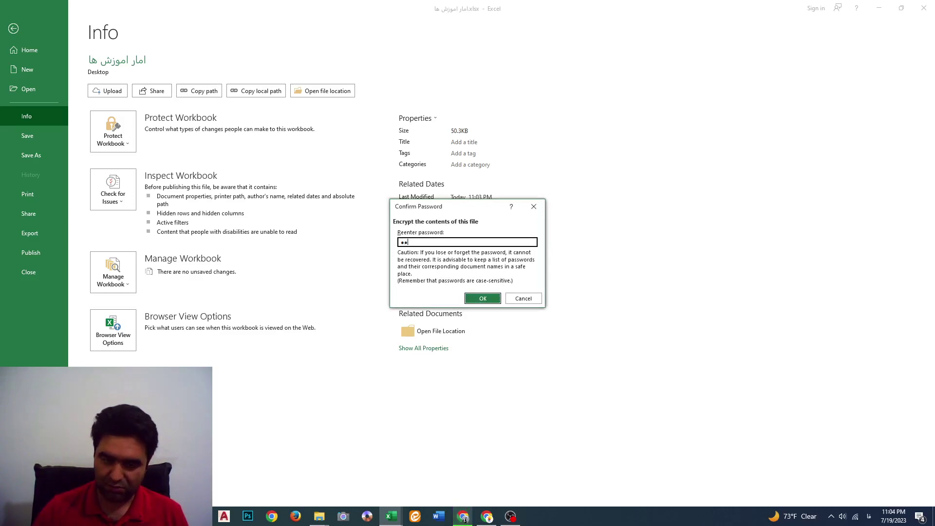
pyautogui.write('3')
pyautogui.click(480, 299)
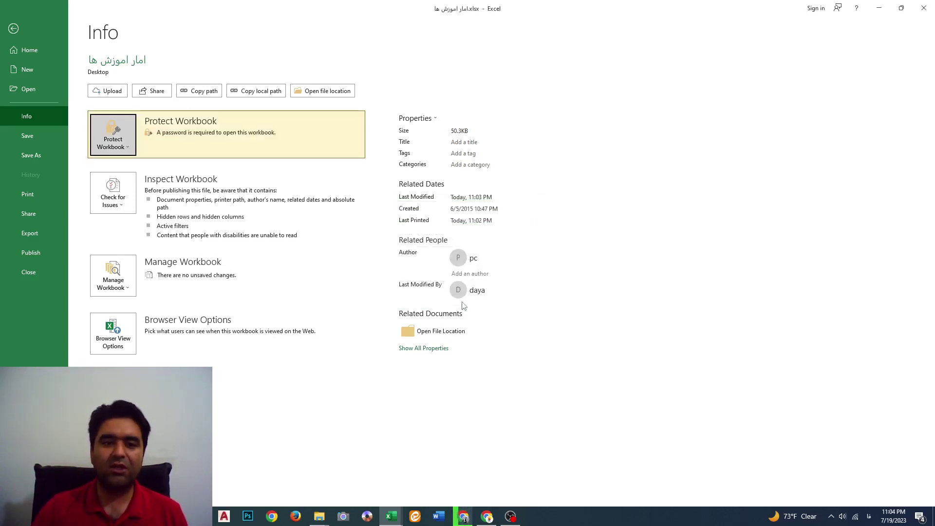
pyautogui.click(24, 136)
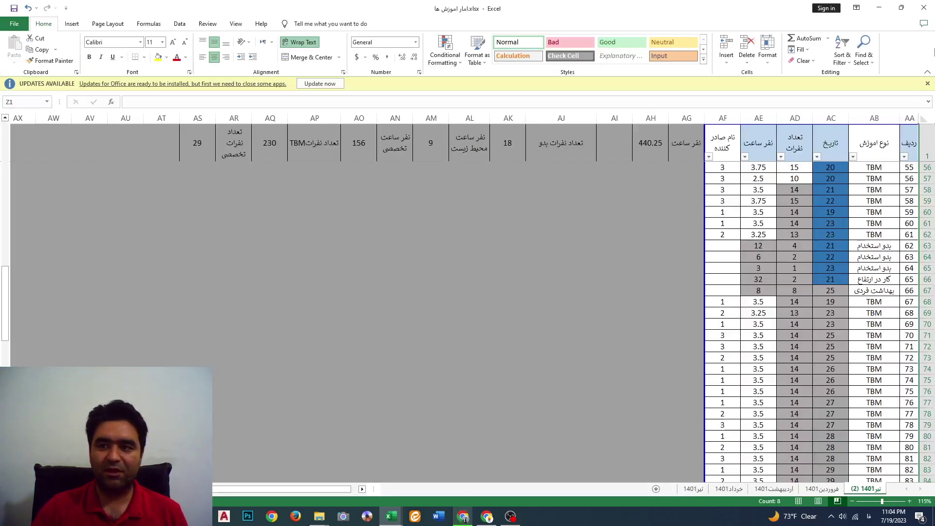
# Close all Excel windows, reopen امار اموزش ها.xlsx from the Desktop and enter its password
pyautogui.click(924, 8)
pyautogui.click(924, 8)
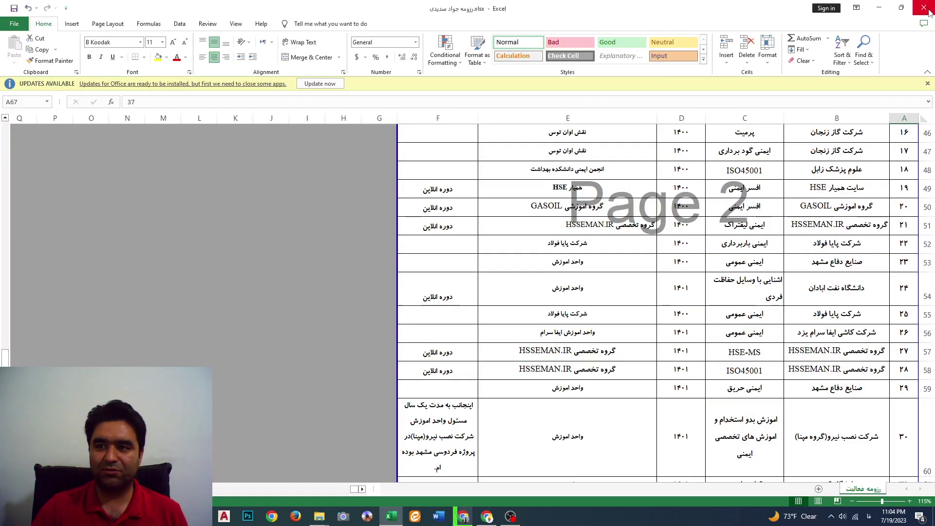
pyautogui.click(925, 9)
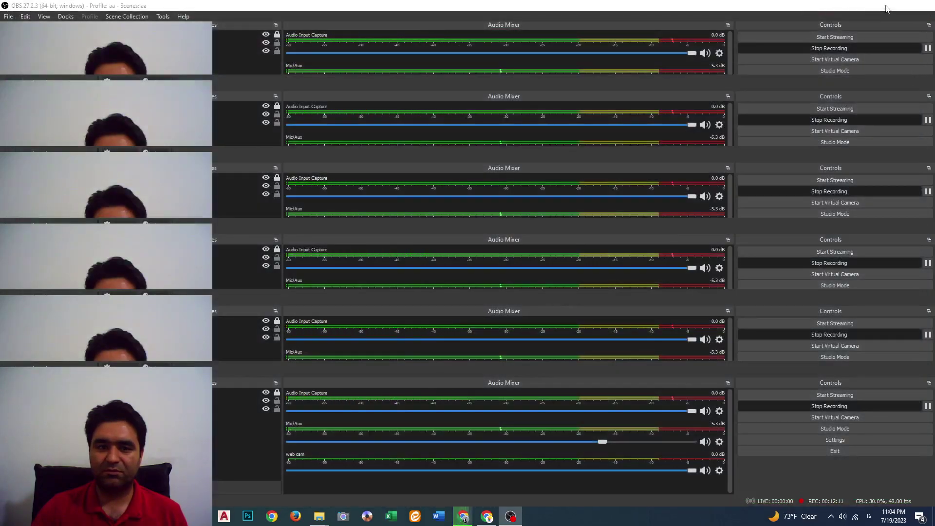
pyautogui.click(887, 8)
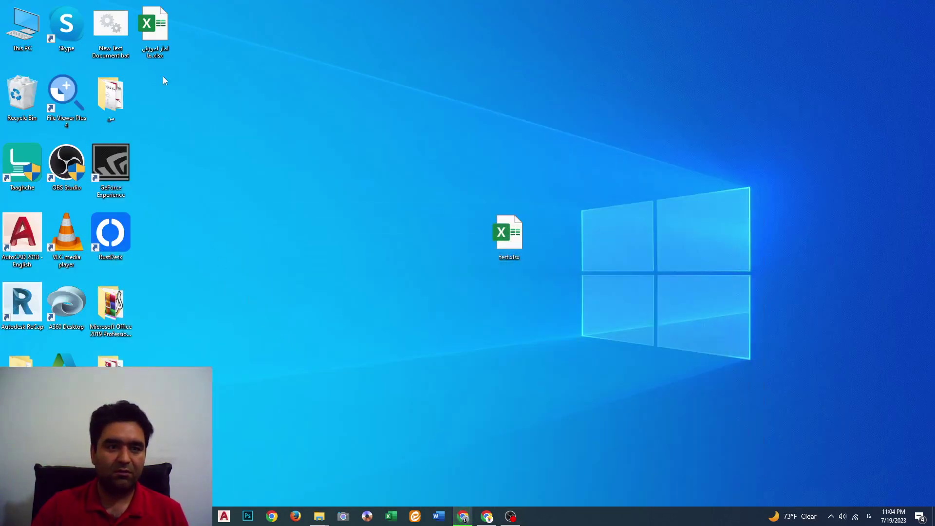
pyautogui.doubleClick(156, 46)
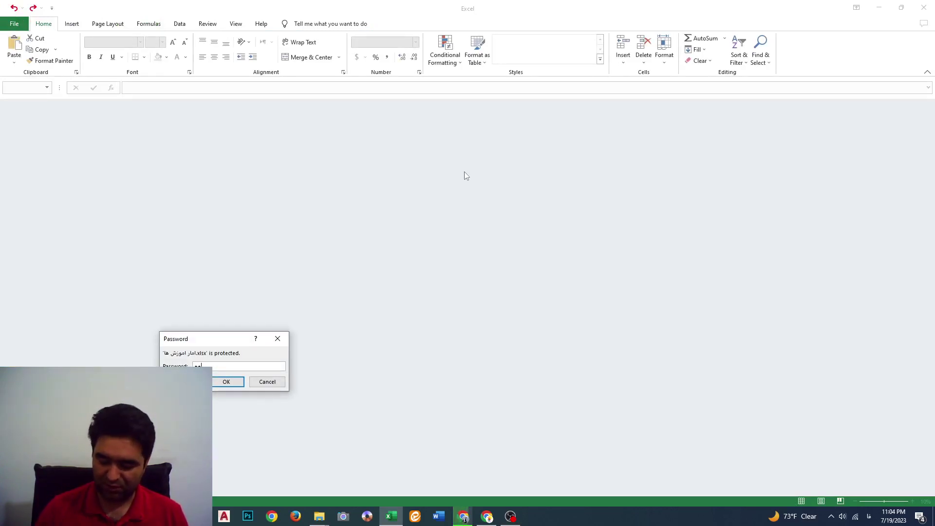
pyautogui.press('Return')
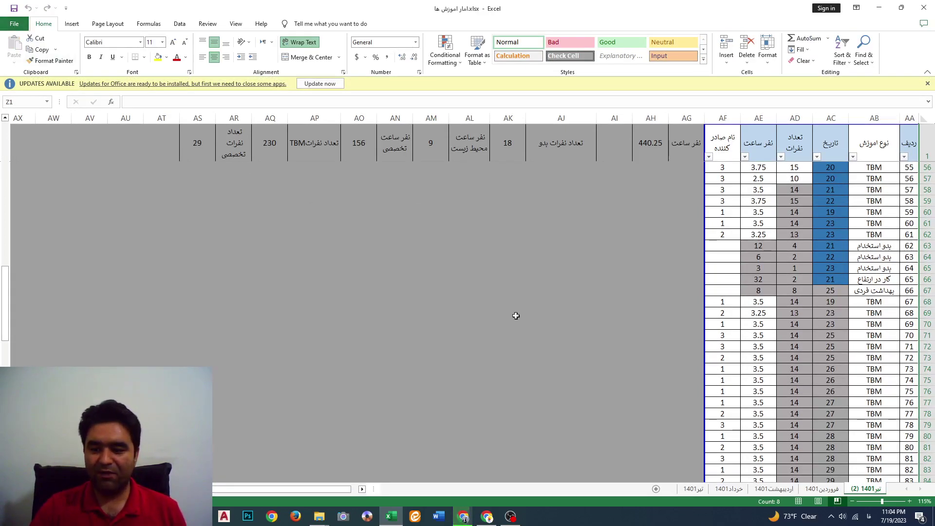
# Clear the workbook's open password under Encrypt with Password, then close the workbook window
pyautogui.click(15, 27)
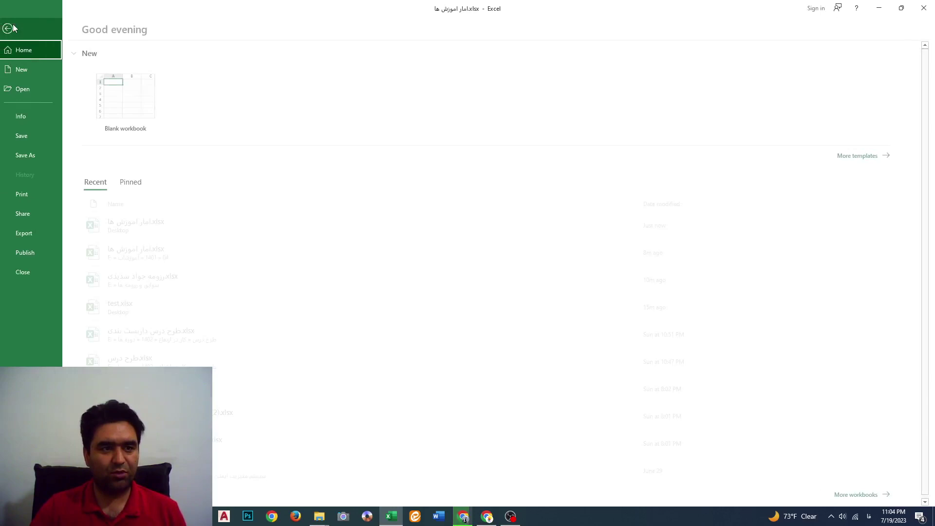
pyautogui.click(27, 115)
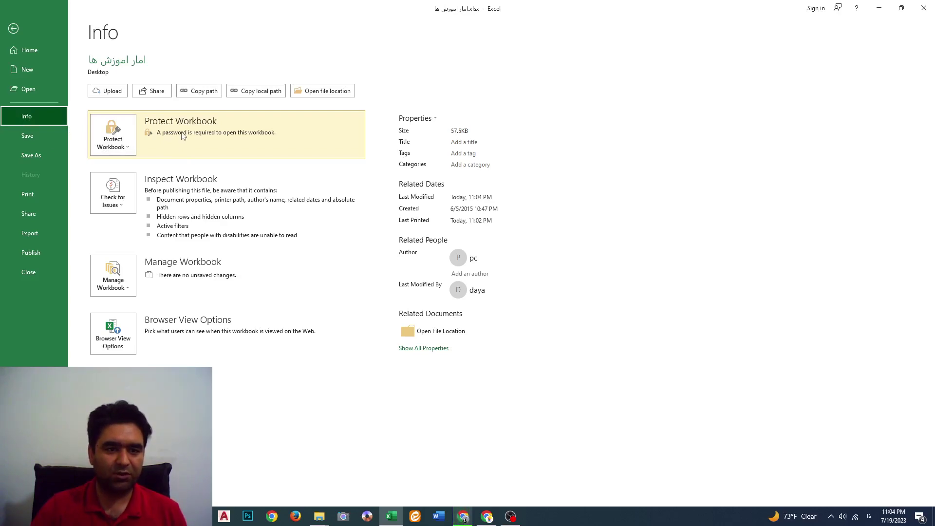
pyautogui.click(131, 135)
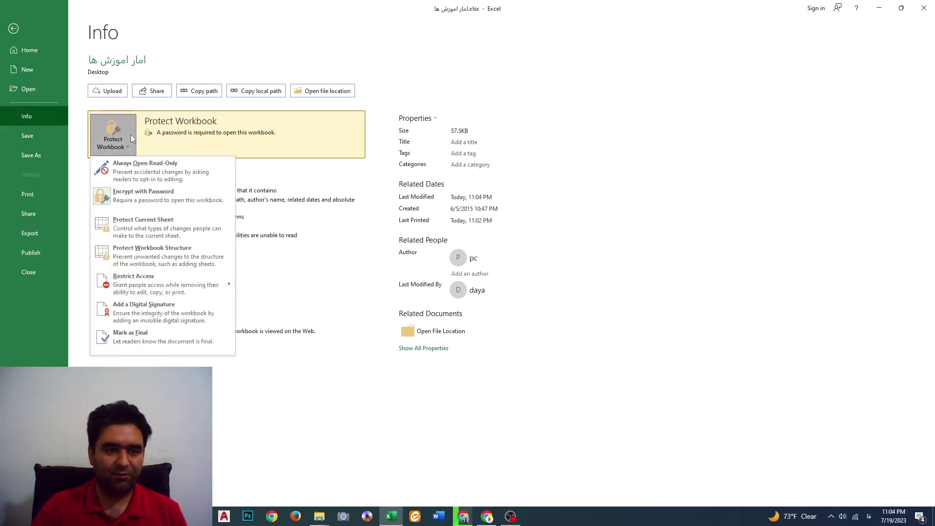
pyautogui.click(138, 199)
pyautogui.write('123')
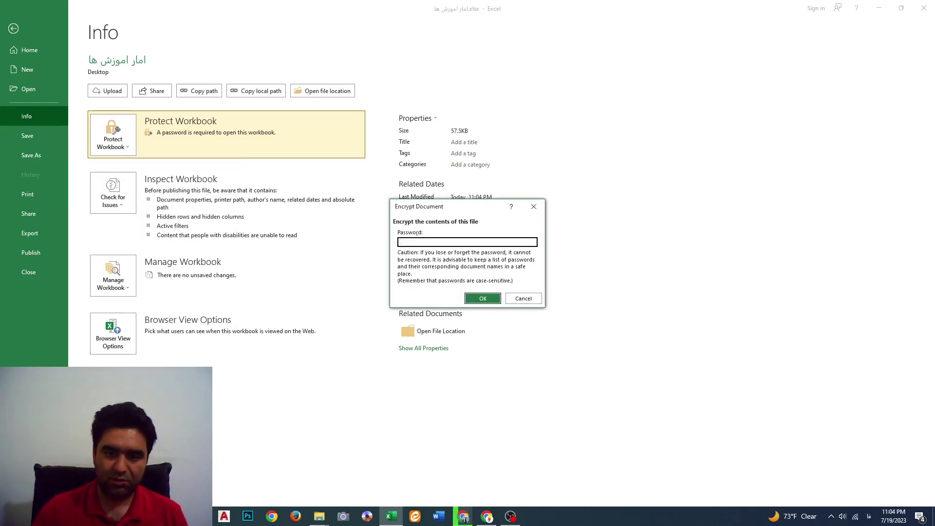
pyautogui.click(480, 299)
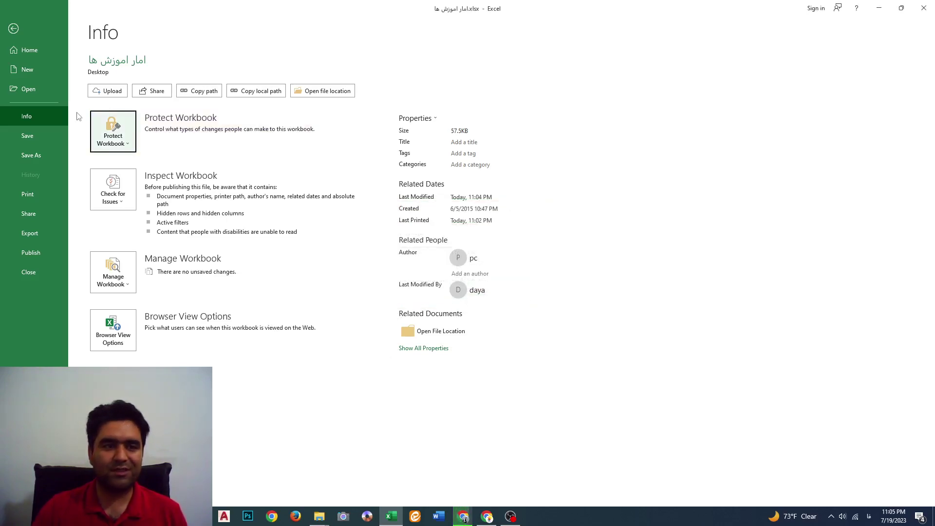
pyautogui.click(924, 9)
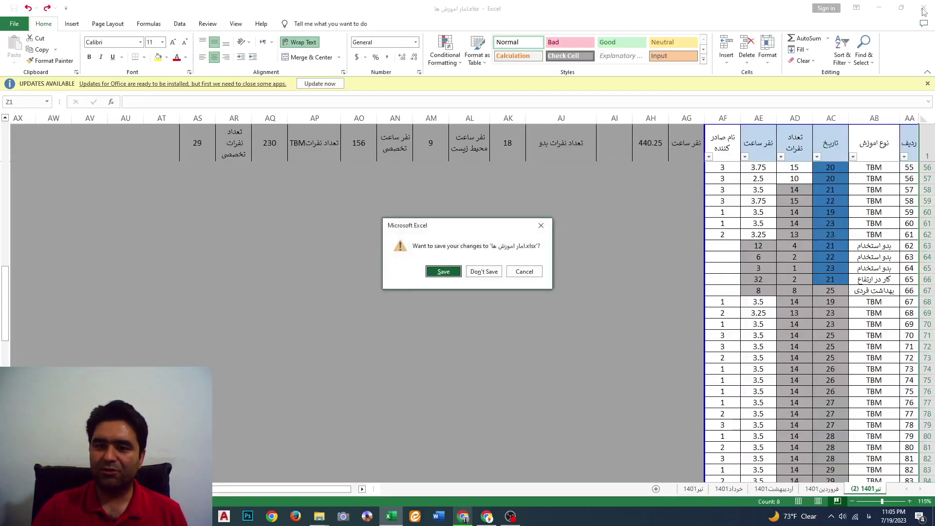
# Save changes, reopen امار اموزش ها.xlsx from the desktop, and go to sheet تیر1401
pyautogui.click(441, 272)
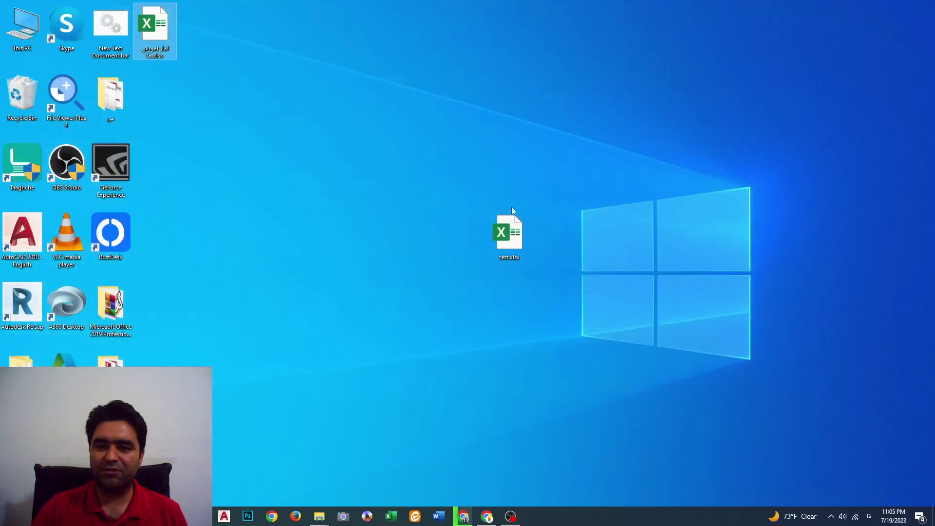
pyautogui.doubleClick(157, 30)
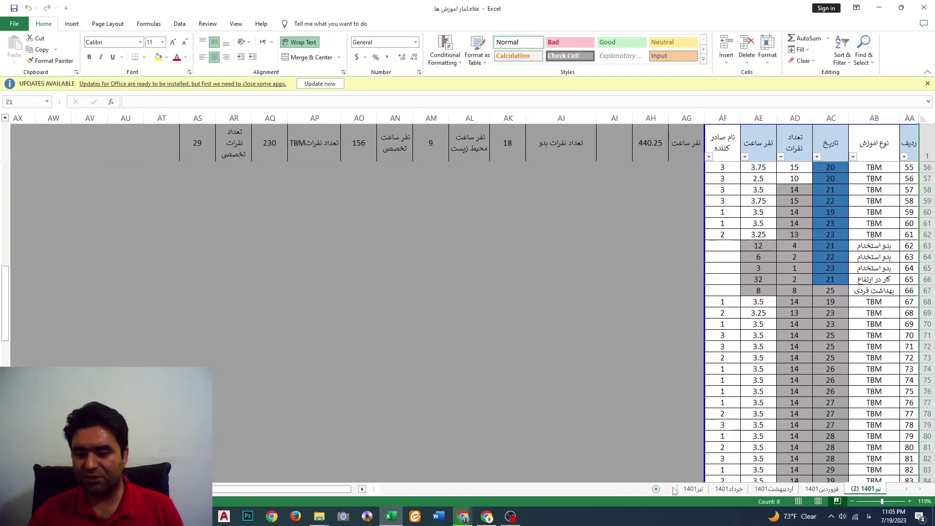
pyautogui.click(693, 489)
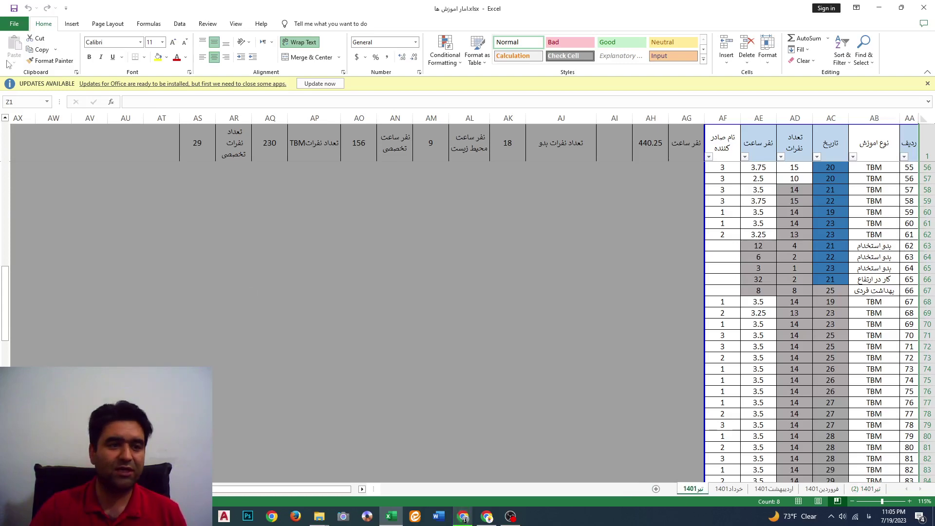
# Protect sheet تیر1401 via Protect Current Sheet, entering and confirming a password
pyautogui.click(4, 25)
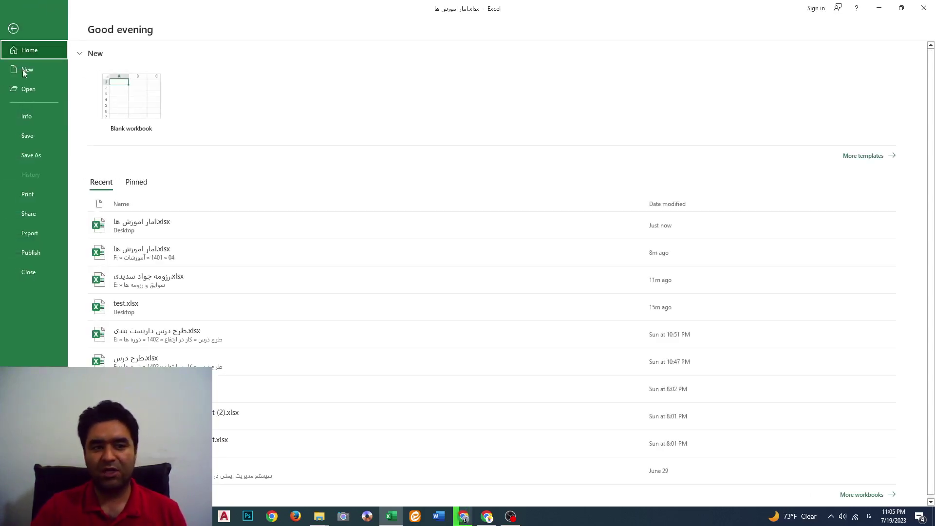
pyautogui.click(27, 118)
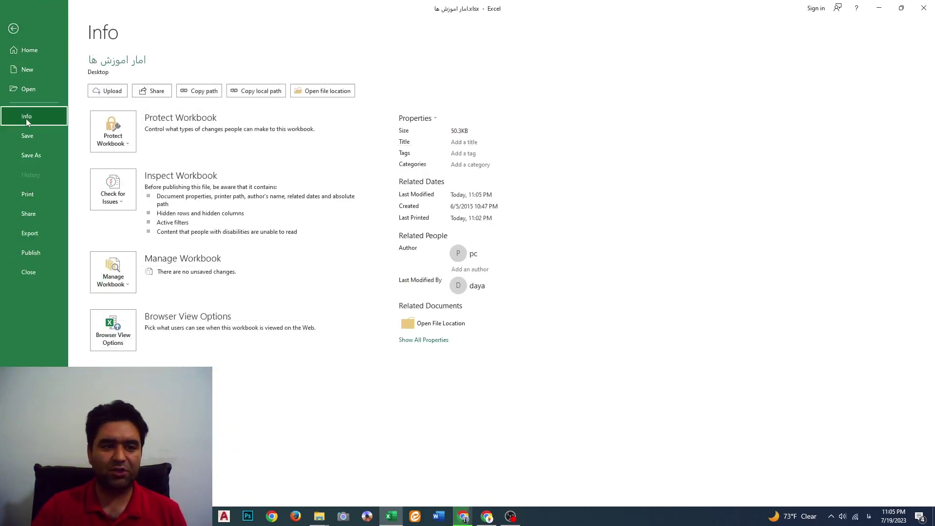
pyautogui.click(110, 136)
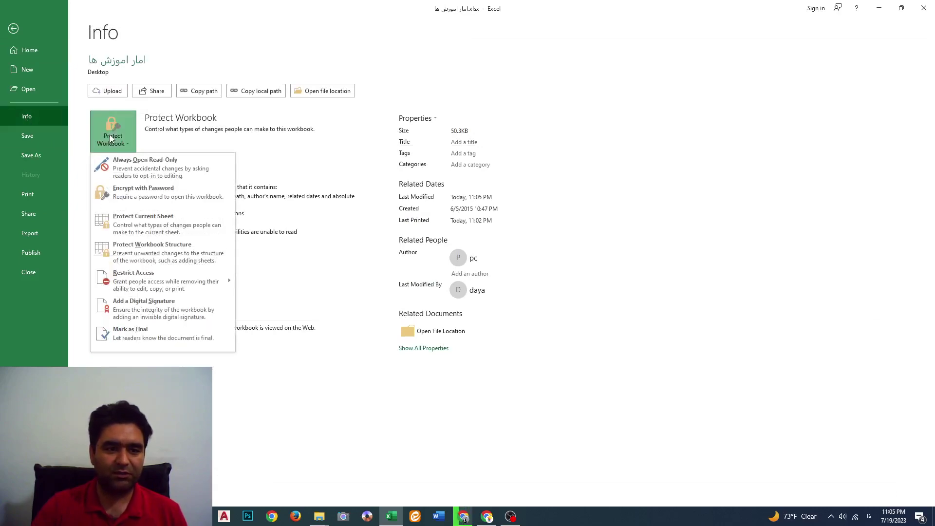
pyautogui.click(151, 227)
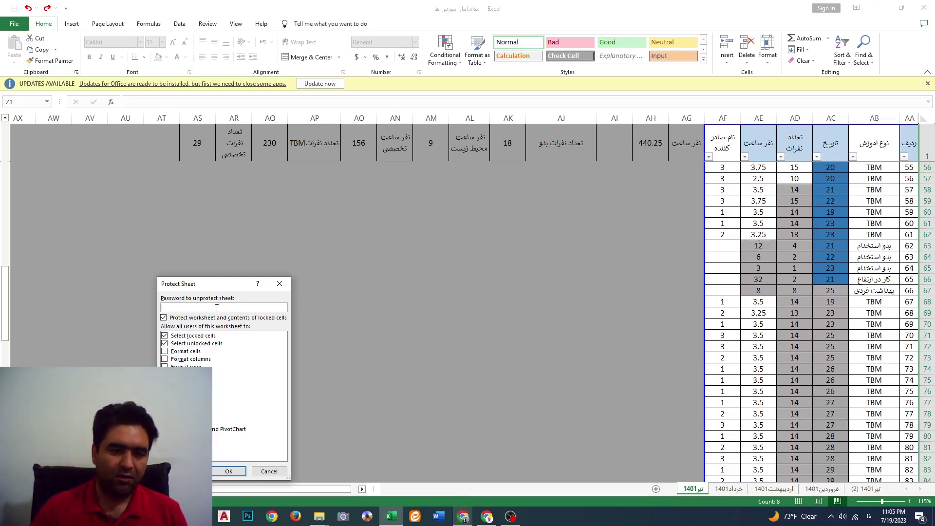
pyautogui.write('1')
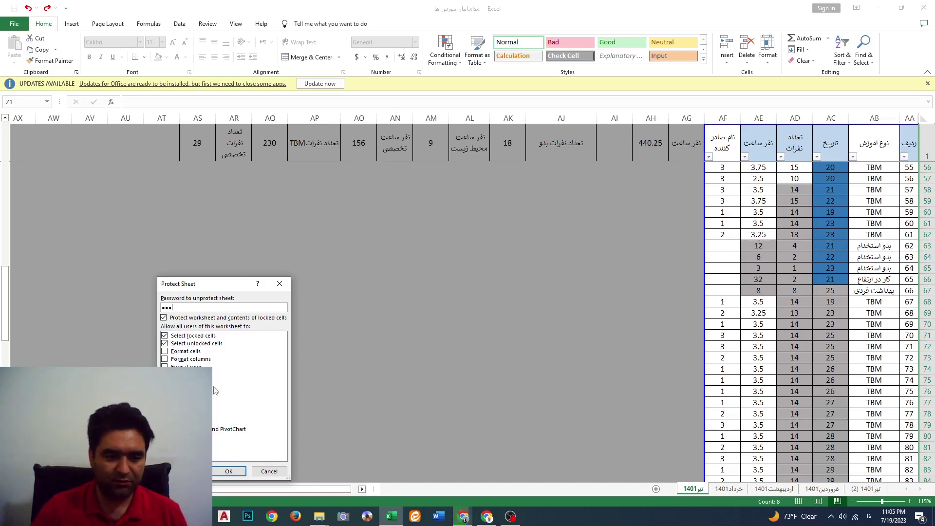
pyautogui.click(231, 472)
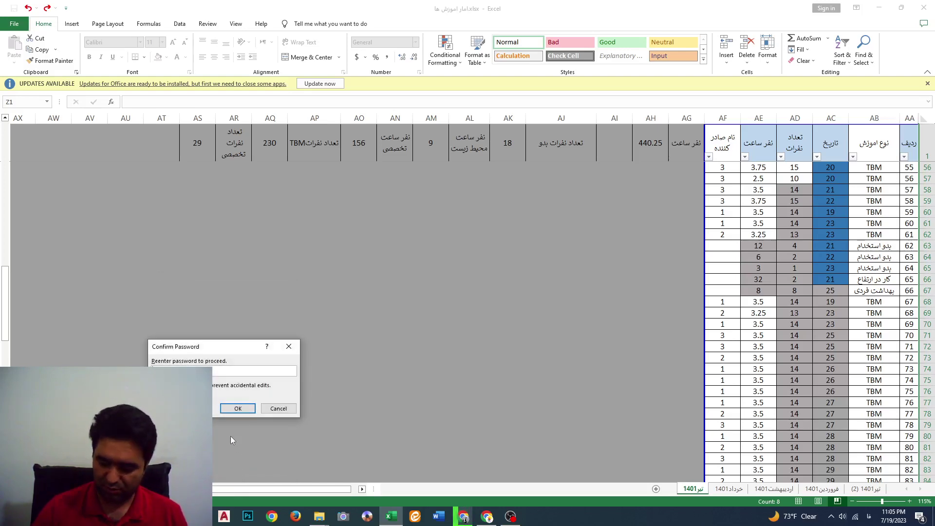
pyautogui.write('1')
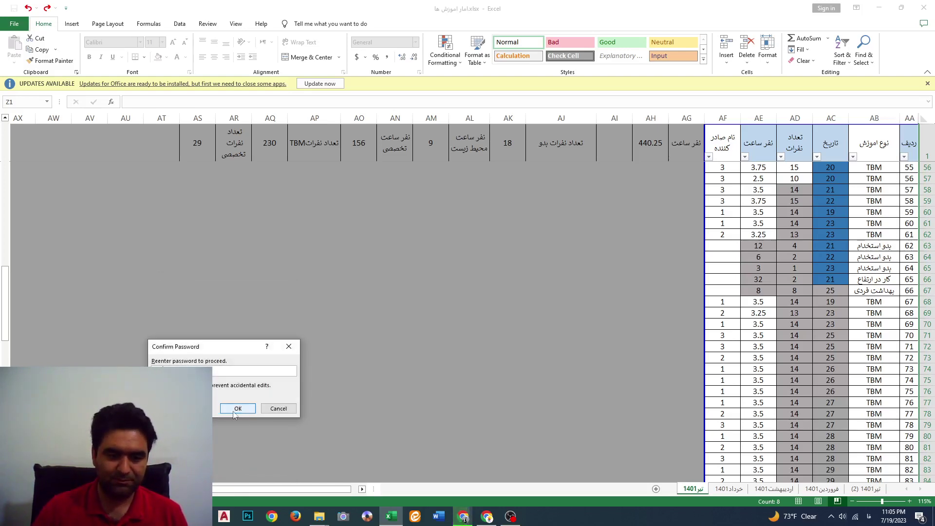
pyautogui.click(238, 408)
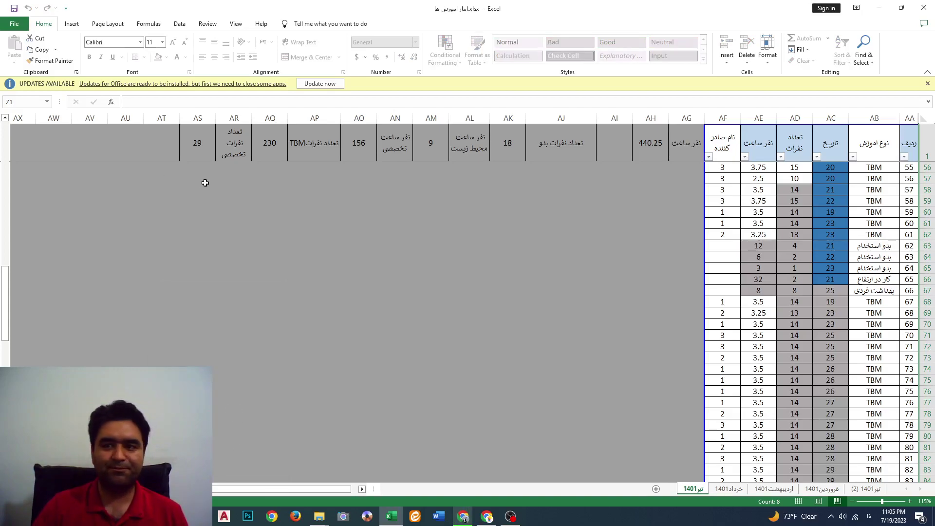
# Save the workbook on closing and reopen it from the desktop
pyautogui.click(924, 8)
pyautogui.click(449, 271)
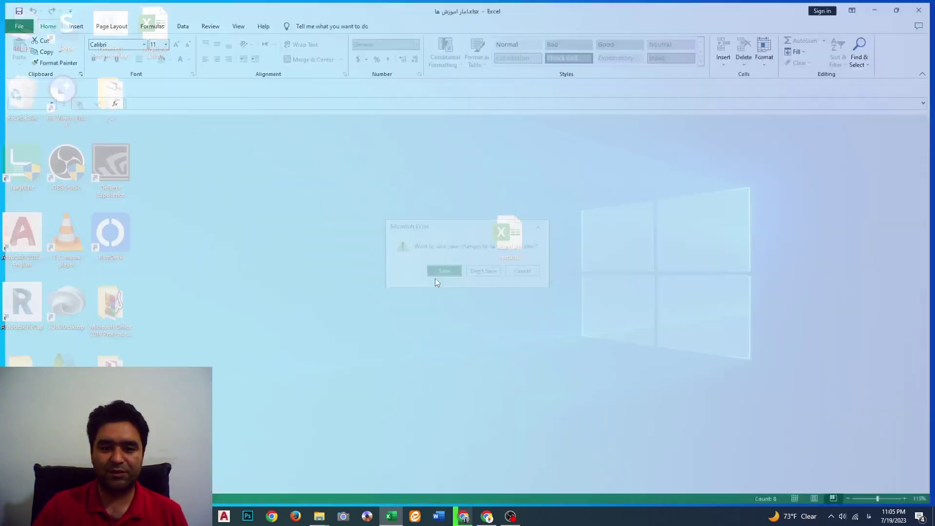
pyautogui.doubleClick(150, 50)
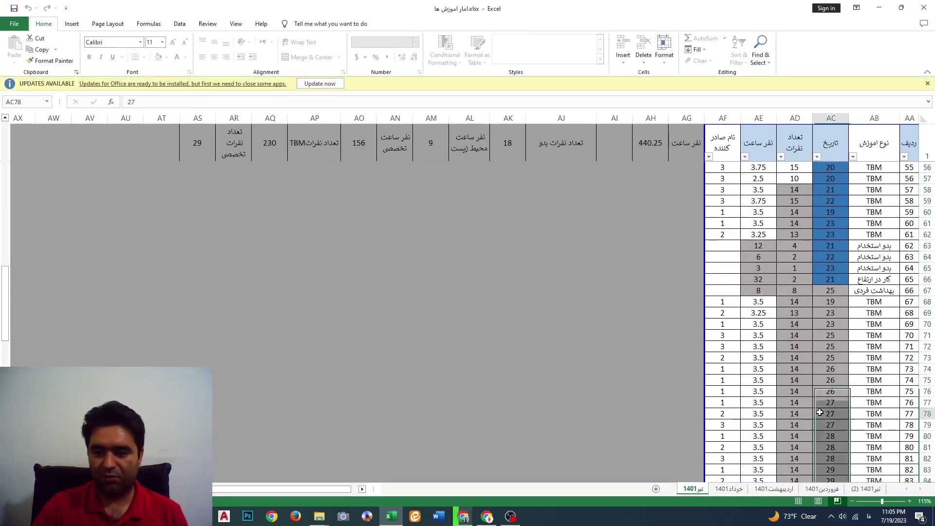
# Try editing cells AF66 and AF65, dismissing each protected-sheet warning
pyautogui.click(403, 358)
pyautogui.click(725, 303)
pyautogui.click(738, 282)
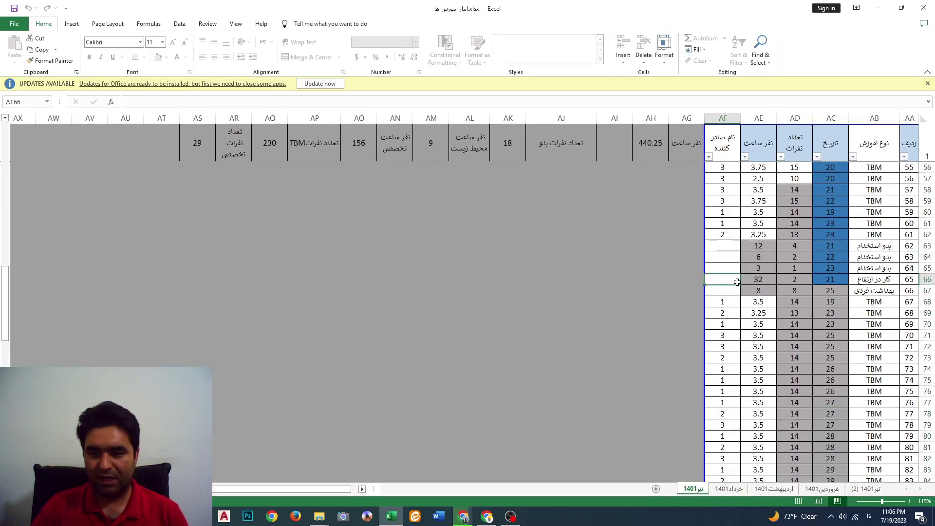
pyautogui.doubleClick(737, 282)
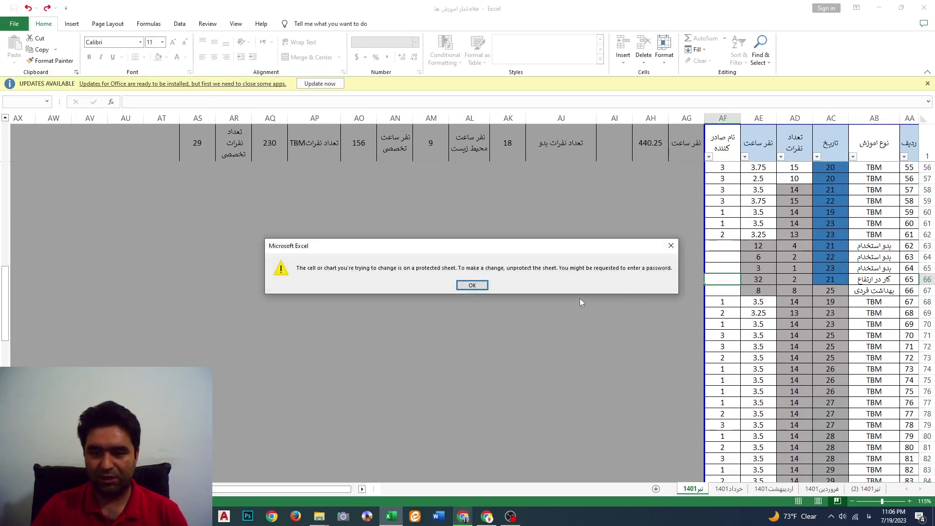
pyautogui.click(463, 286)
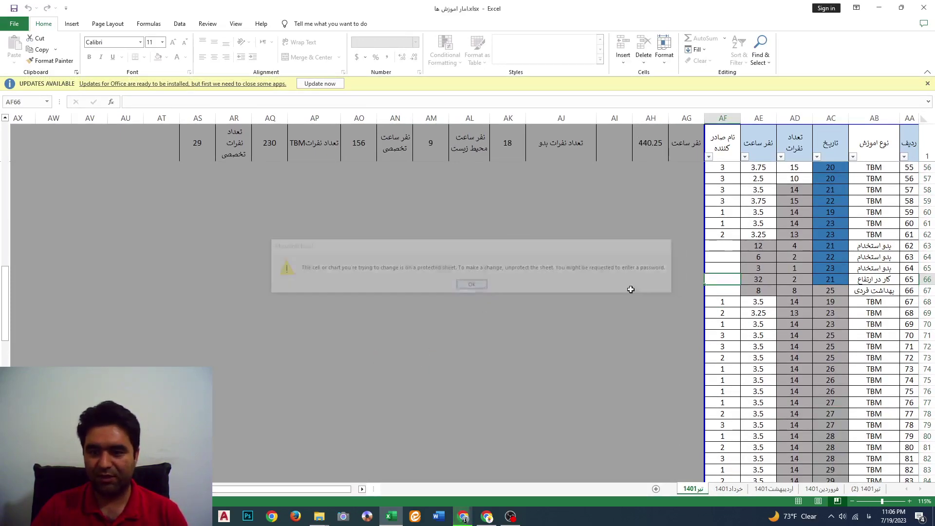
pyautogui.doubleClick(722, 271)
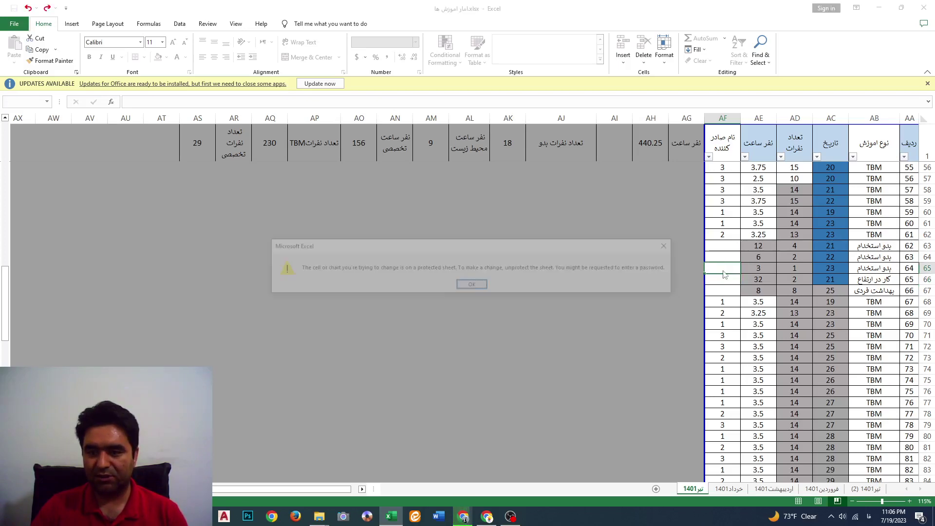
pyautogui.click(466, 285)
# Unprotect sheet تیر1401 by entering its password in the Unprotect Sheet dialog
pyautogui.click(12, 23)
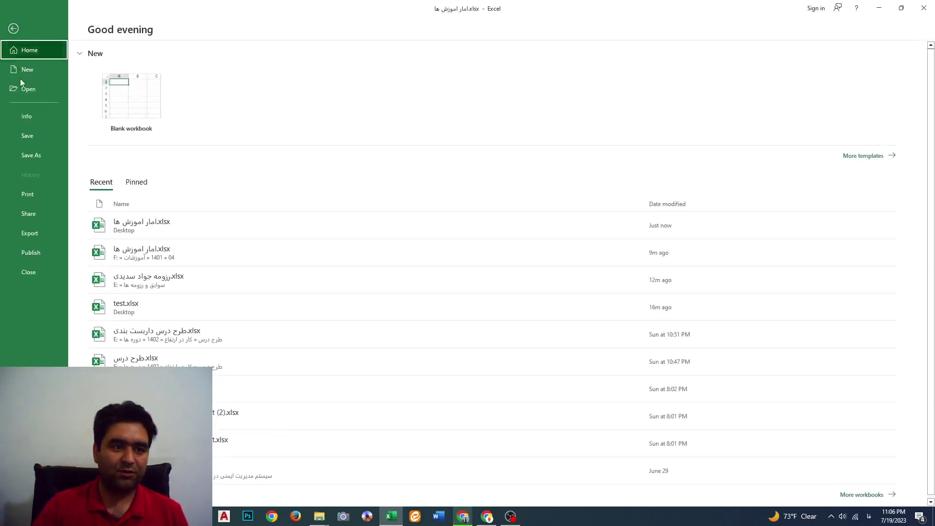
pyautogui.click(23, 116)
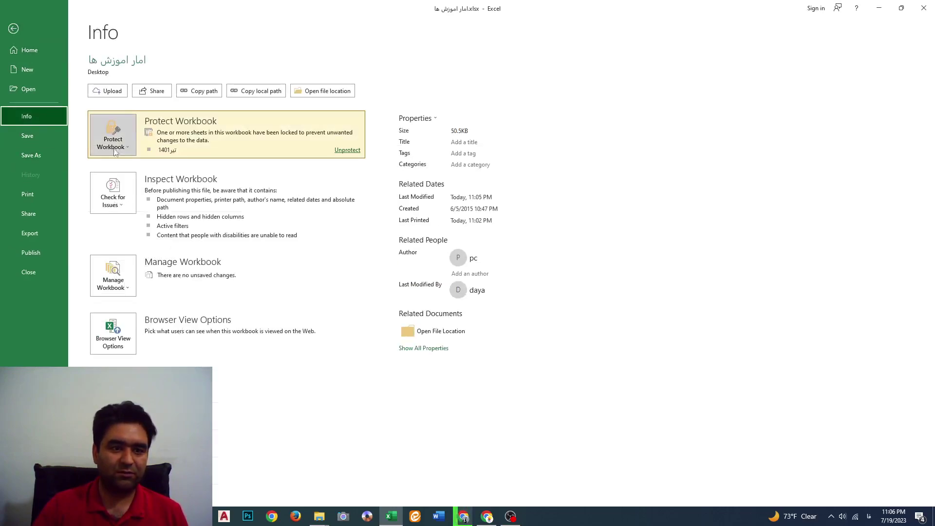
pyautogui.click(114, 146)
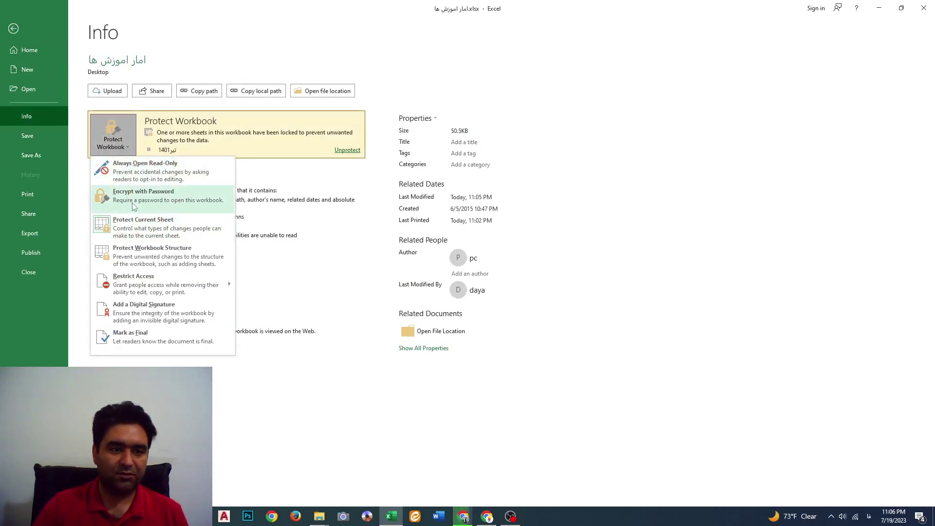
pyautogui.click(137, 230)
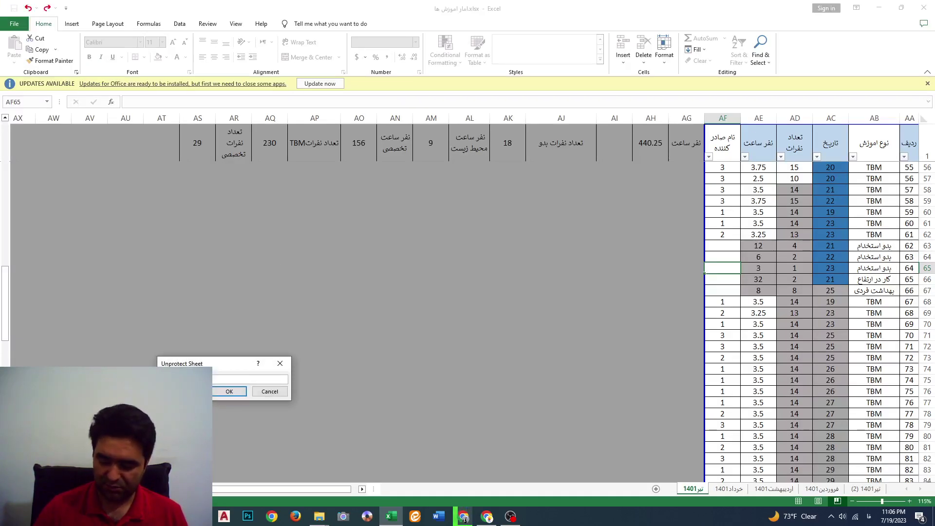
pyautogui.click(239, 397)
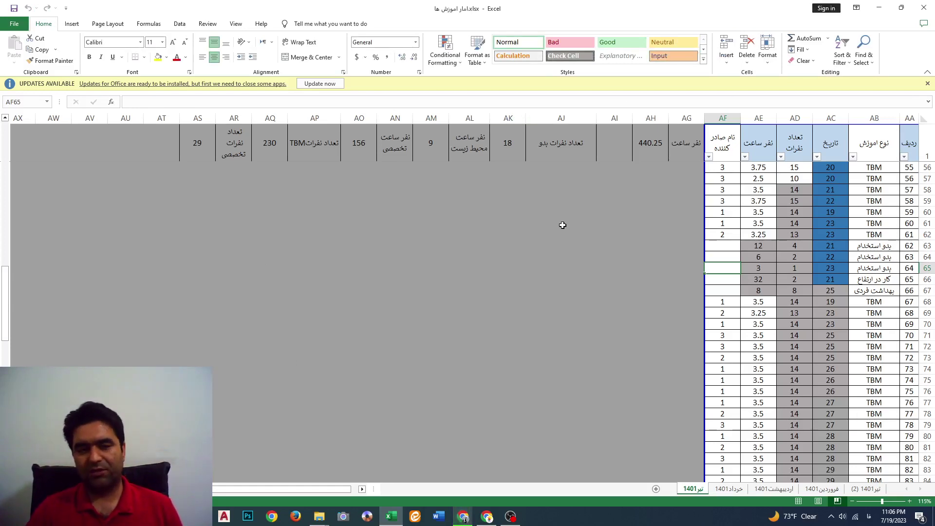
# Protect sheet تیر1401 with a password, allowing Format cells, Format columns/rows and PivotTables
pyautogui.click(14, 23)
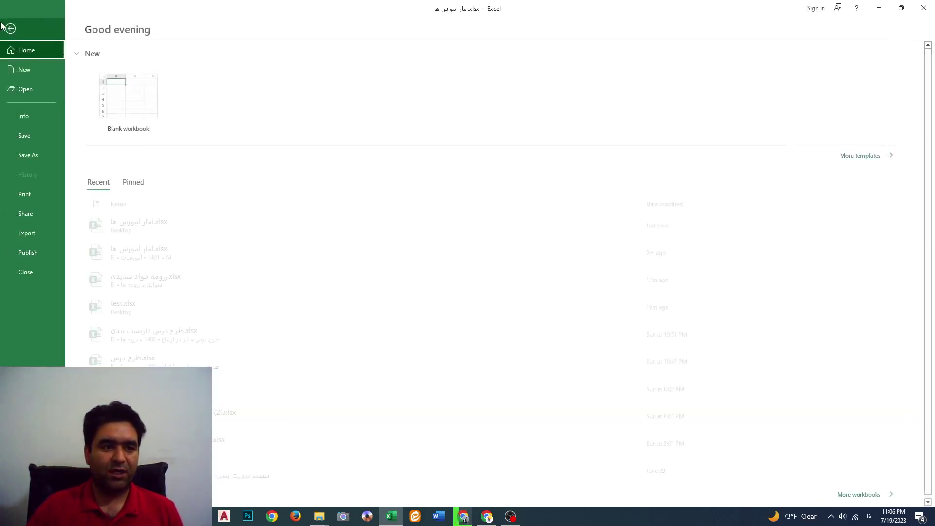
pyautogui.click(40, 116)
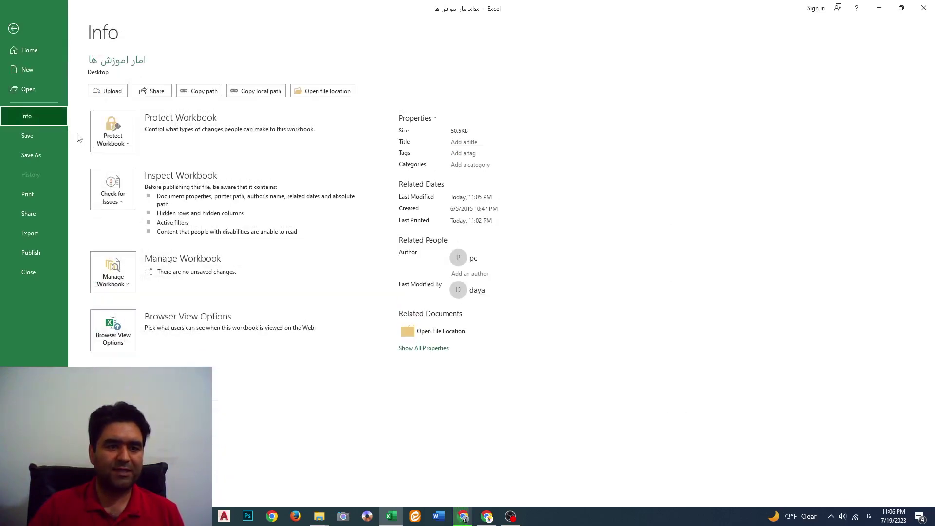
pyautogui.click(114, 140)
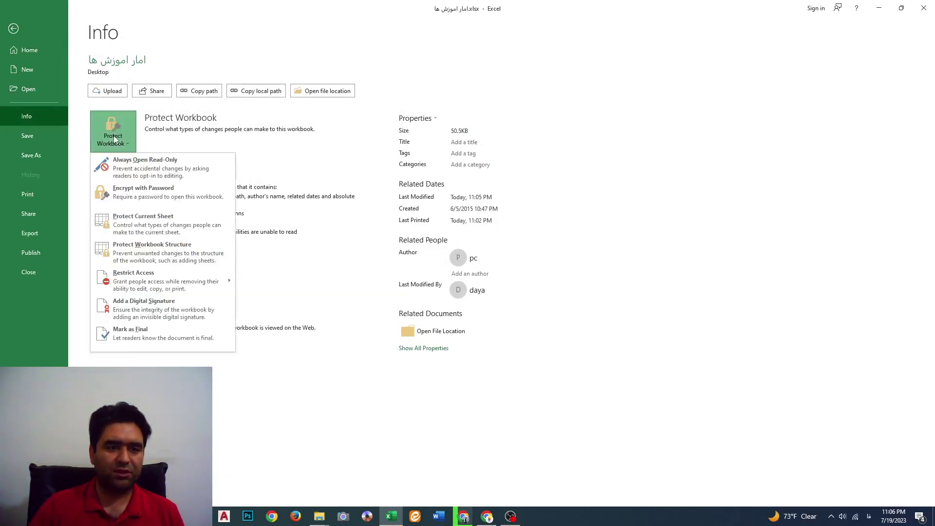
pyautogui.click(146, 224)
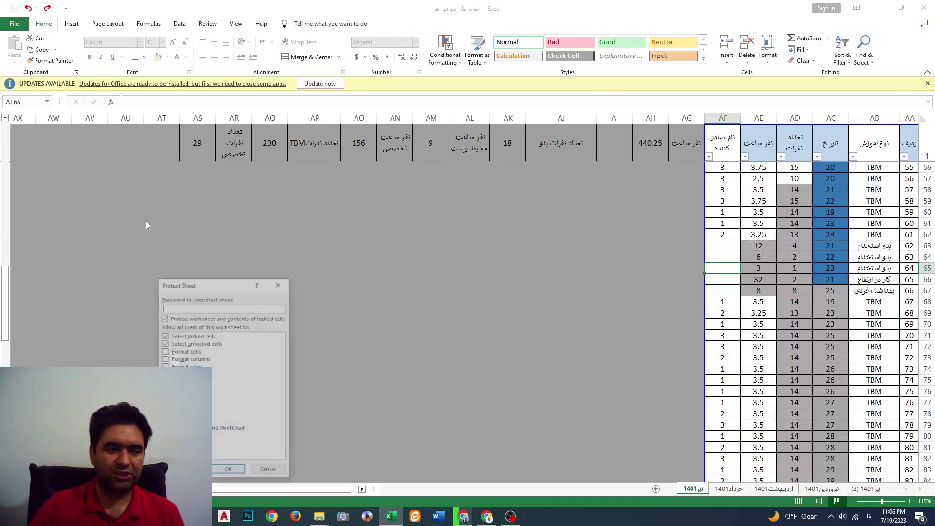
pyautogui.click(165, 351)
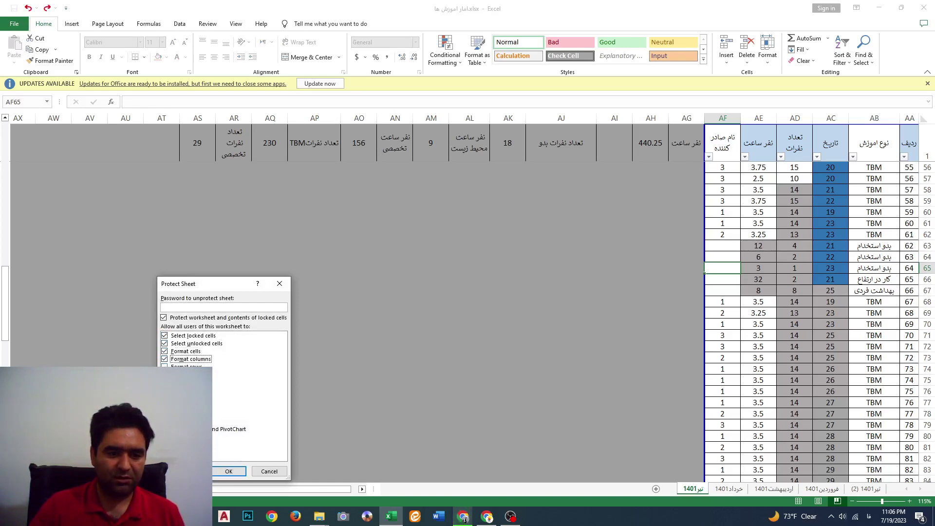
pyautogui.click(165, 367)
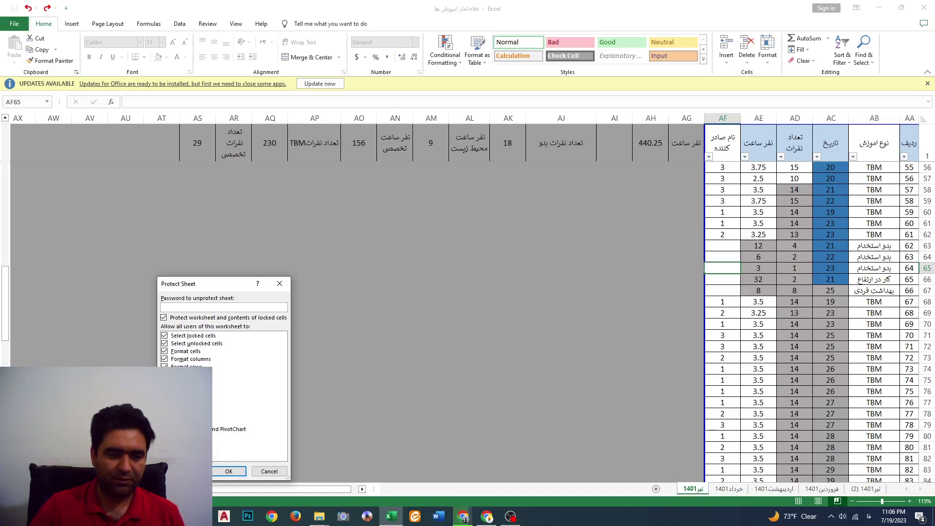
pyautogui.click(165, 430)
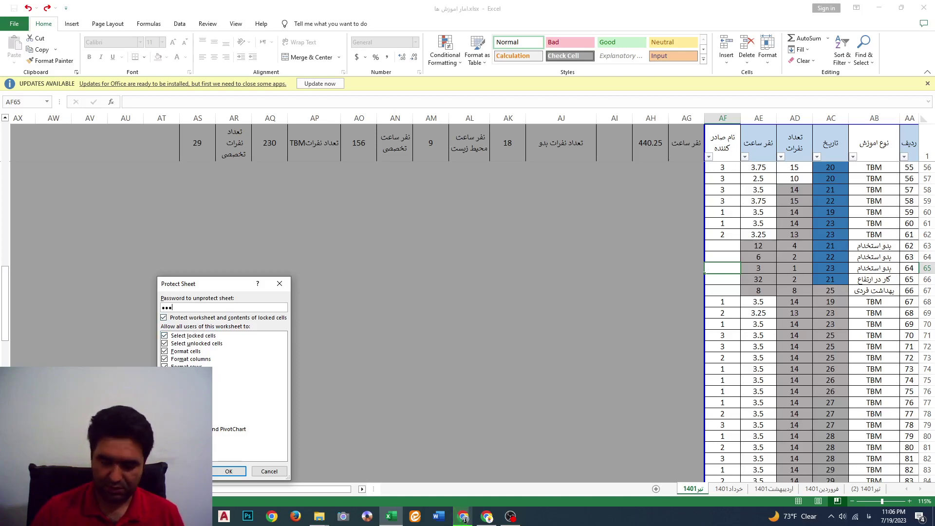
pyautogui.click(234, 470)
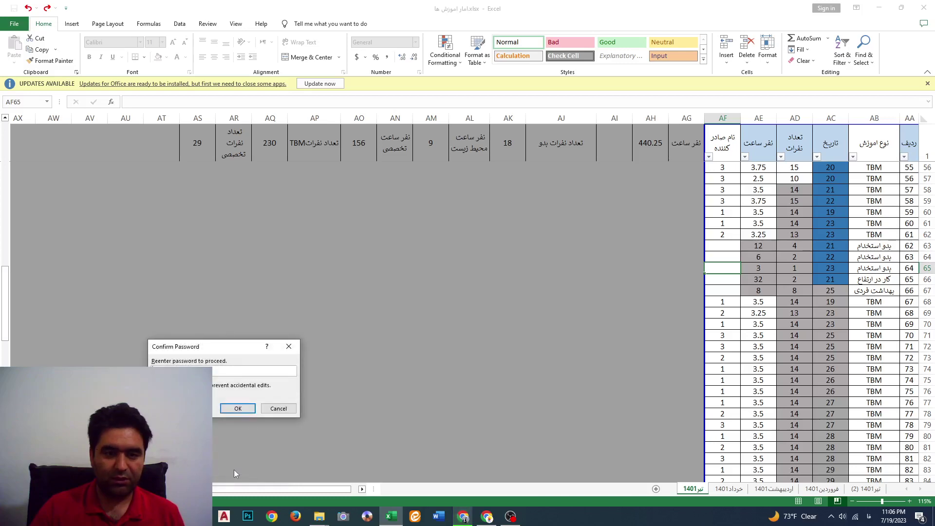
pyautogui.write('1')
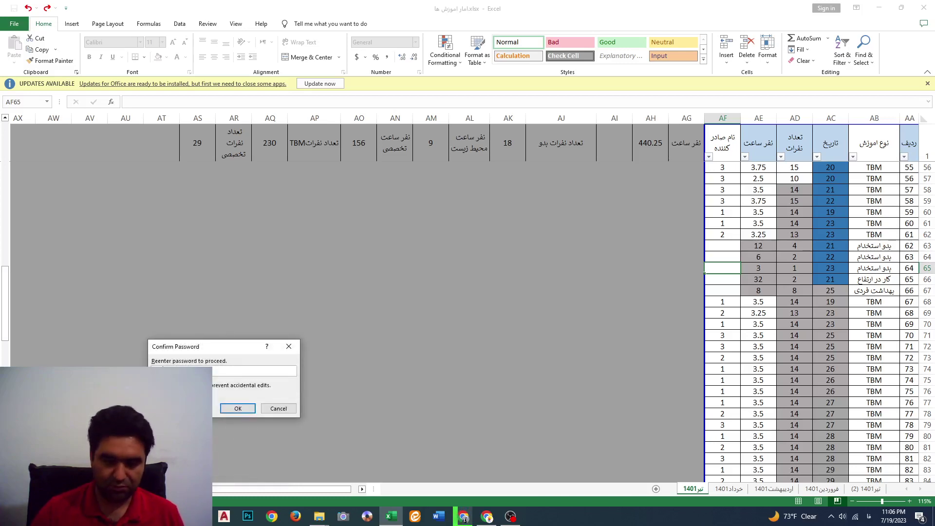
pyautogui.click(228, 408)
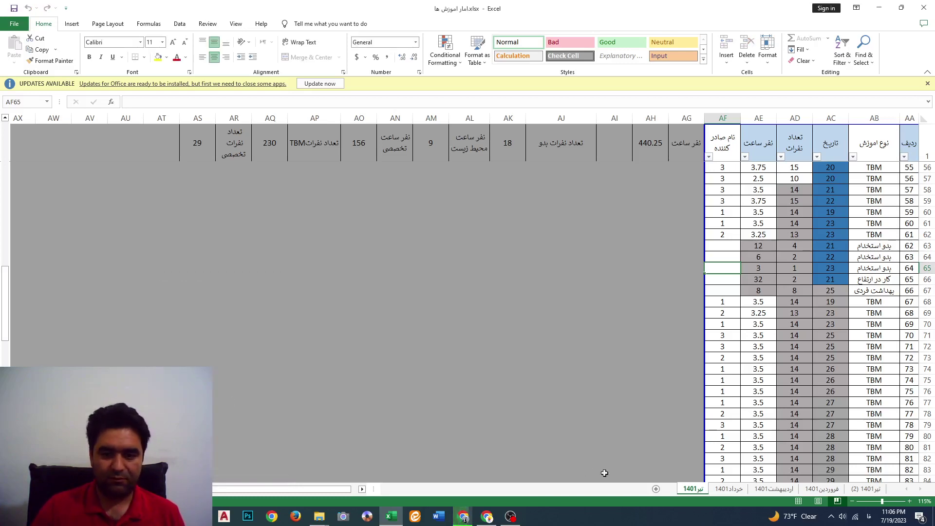
# Save the workbook on closing and reopen it from the desktop
pyautogui.click(924, 8)
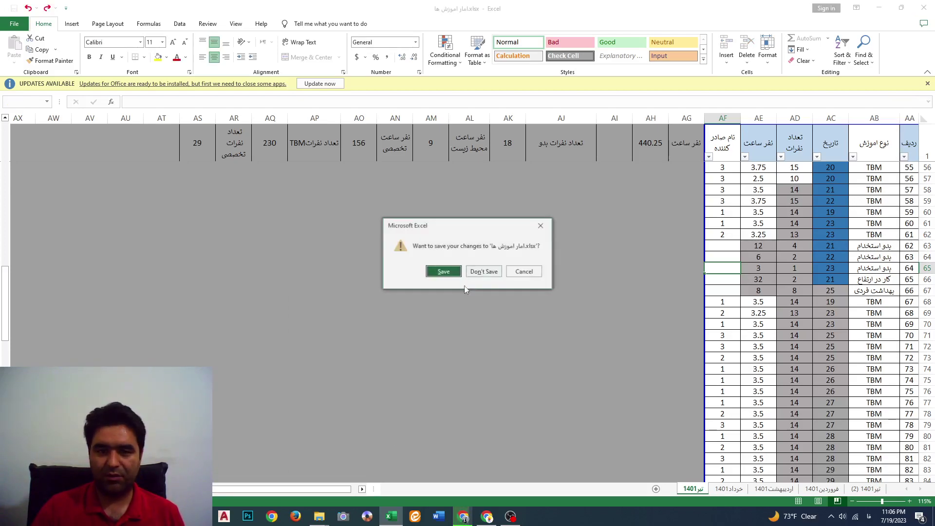
pyautogui.click(443, 269)
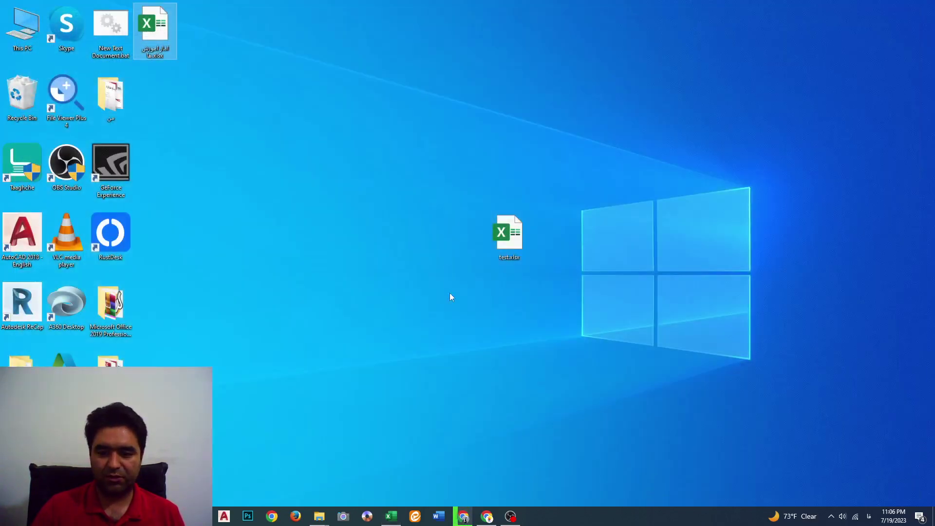
pyautogui.doubleClick(143, 54)
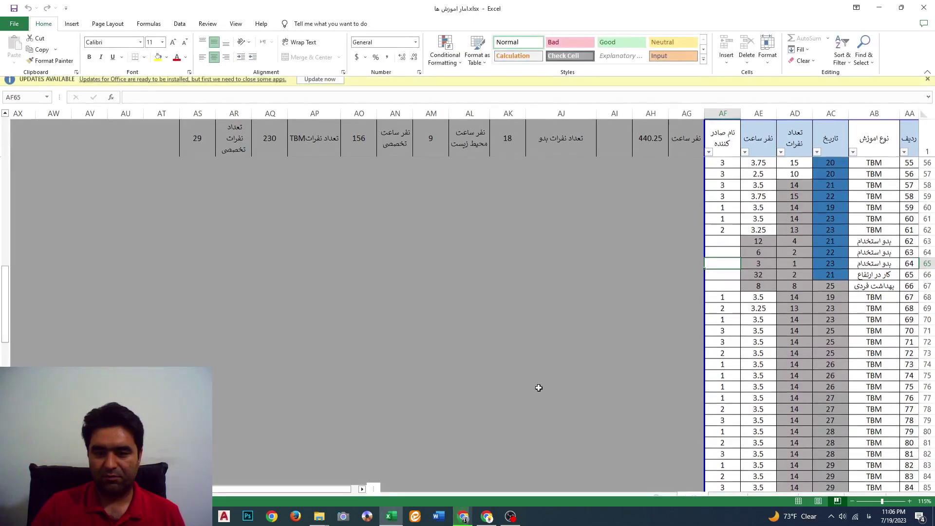
# Try editing a cell on sheet تیر1401, dismiss the warning, and open File backstage
pyautogui.click(728, 491)
pyautogui.click(700, 490)
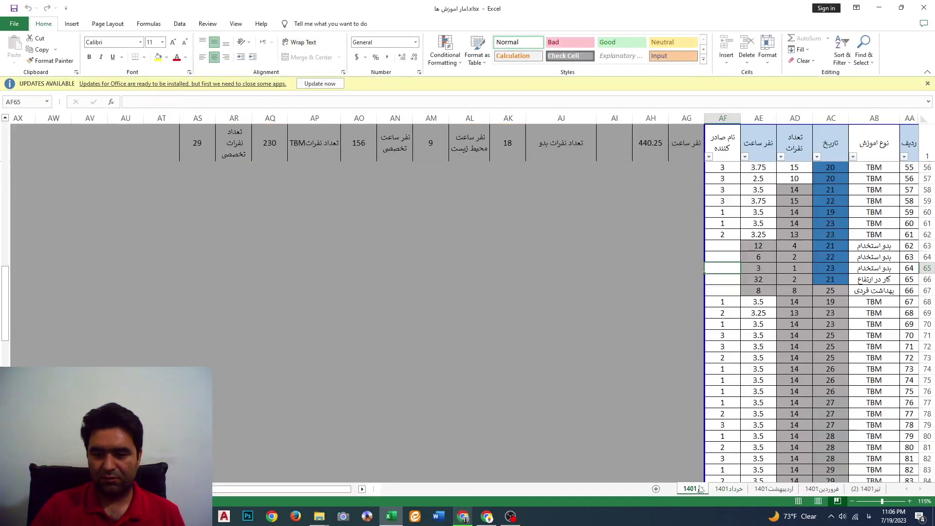
pyautogui.doubleClick(729, 279)
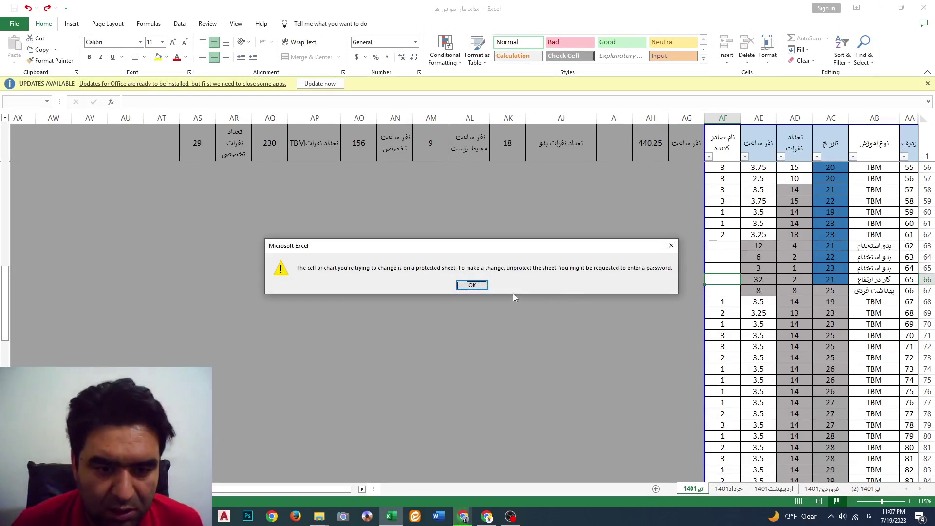
pyautogui.click(472, 285)
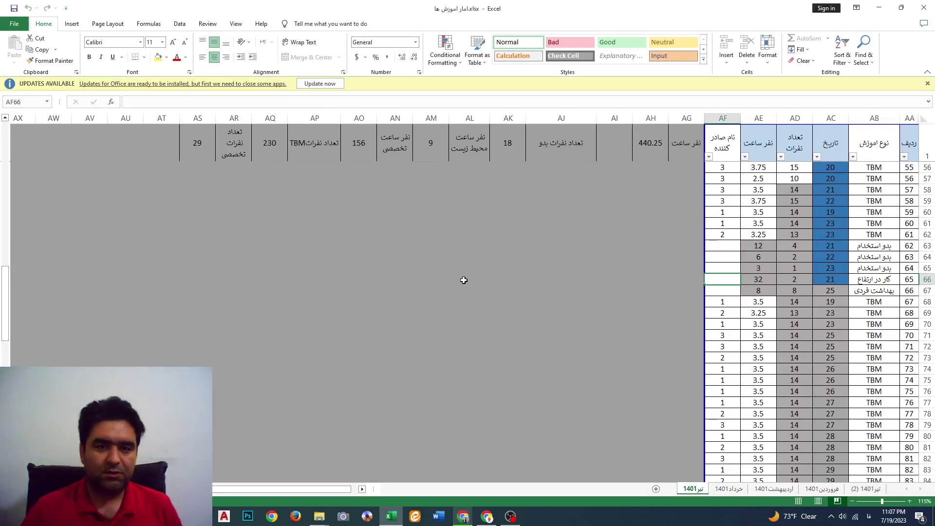
pyautogui.click(20, 26)
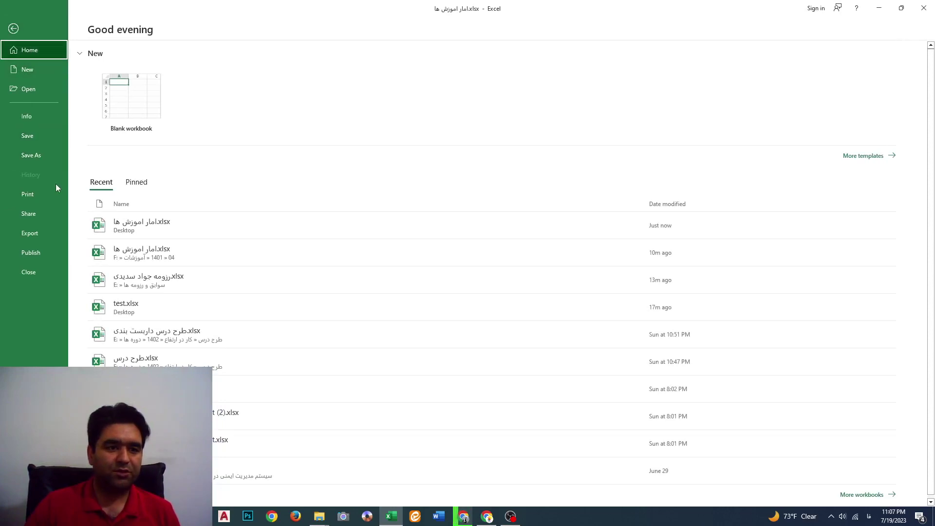
# Unprotect sheet تیر1401 by confirming its password, then return to the File start page
pyautogui.click(27, 119)
pyautogui.click(111, 137)
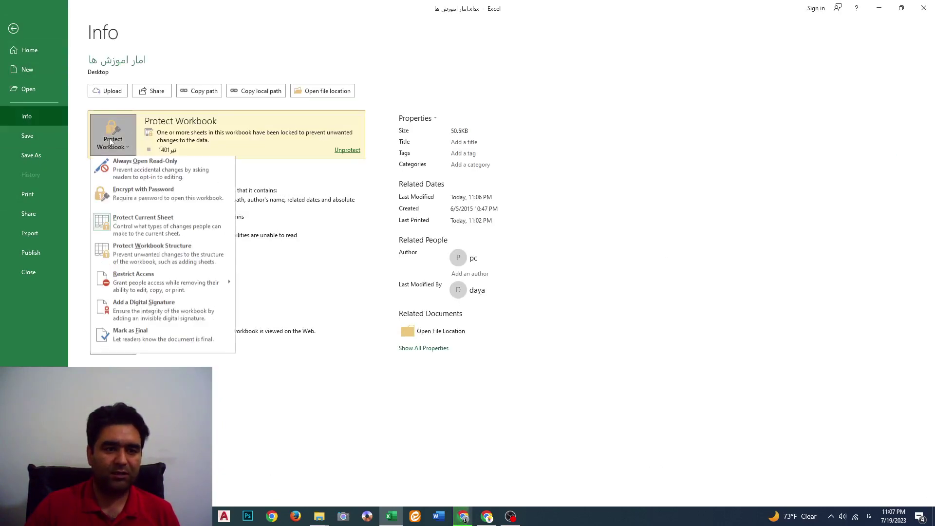
pyautogui.click(138, 234)
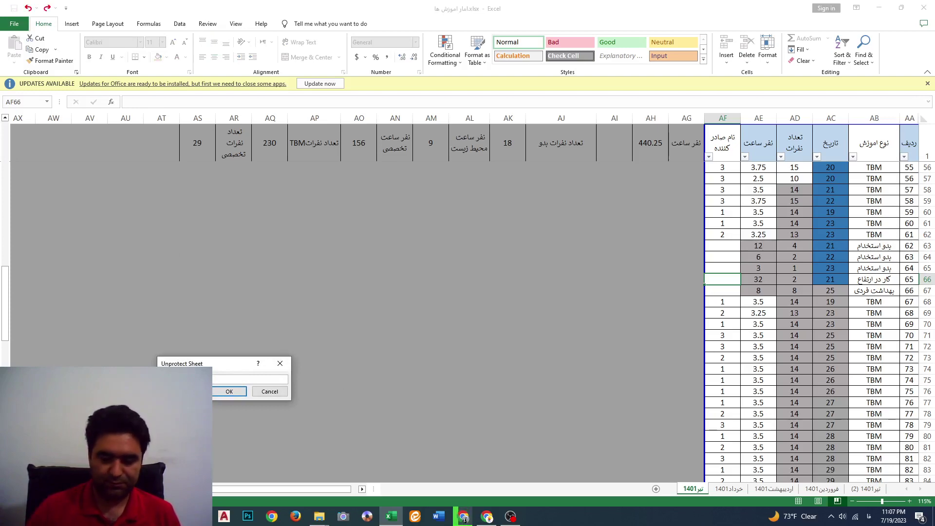
pyautogui.press('Return')
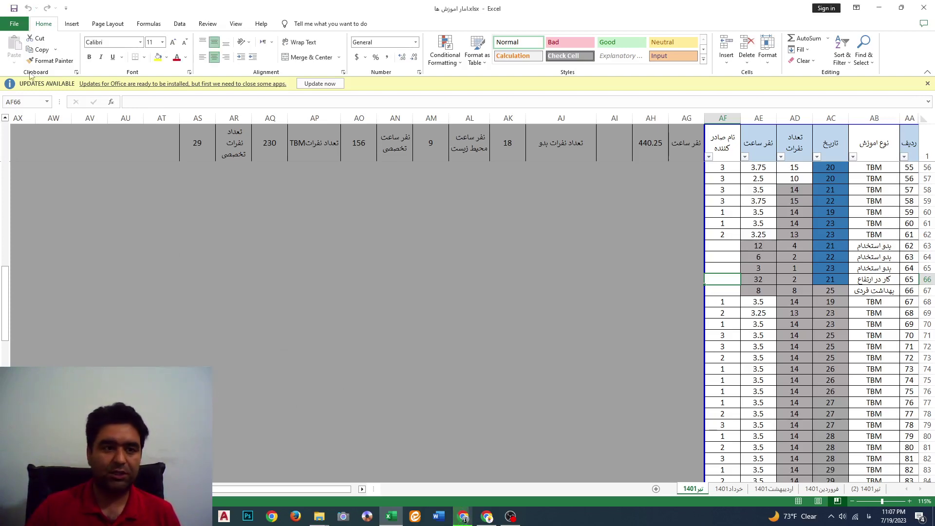
pyautogui.click(14, 23)
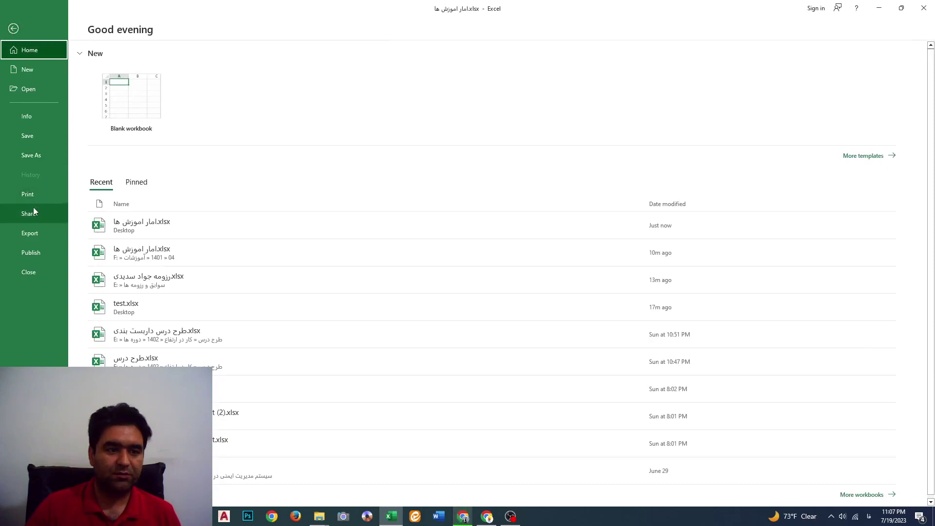
pyautogui.click(34, 120)
pyautogui.click(113, 131)
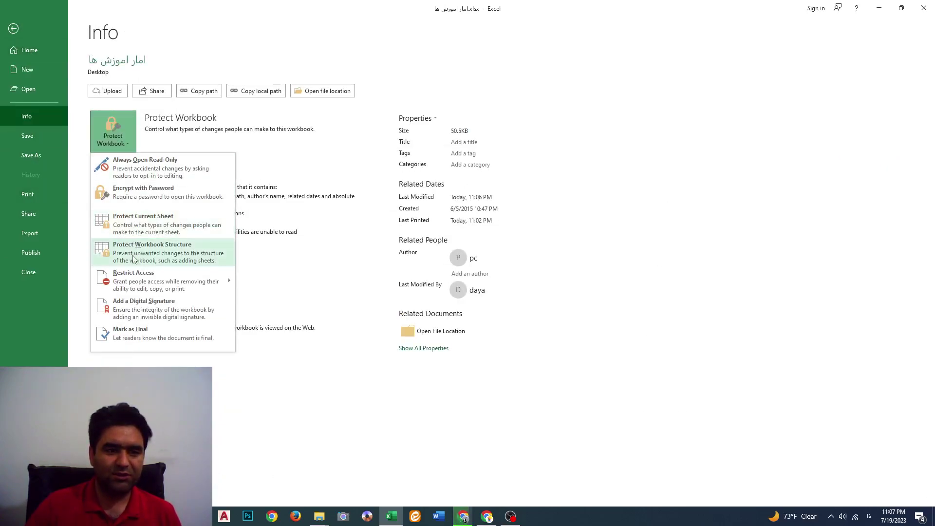
pyautogui.click(146, 223)
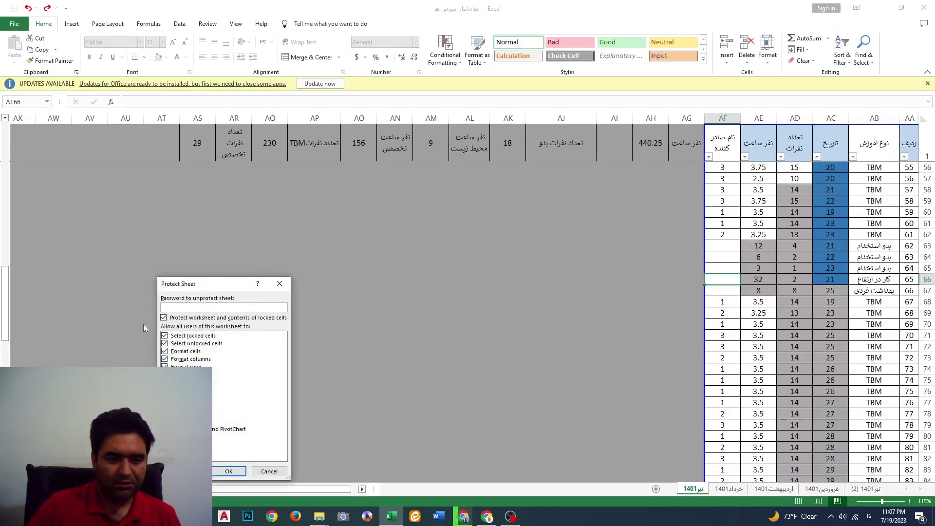
pyautogui.click(165, 317)
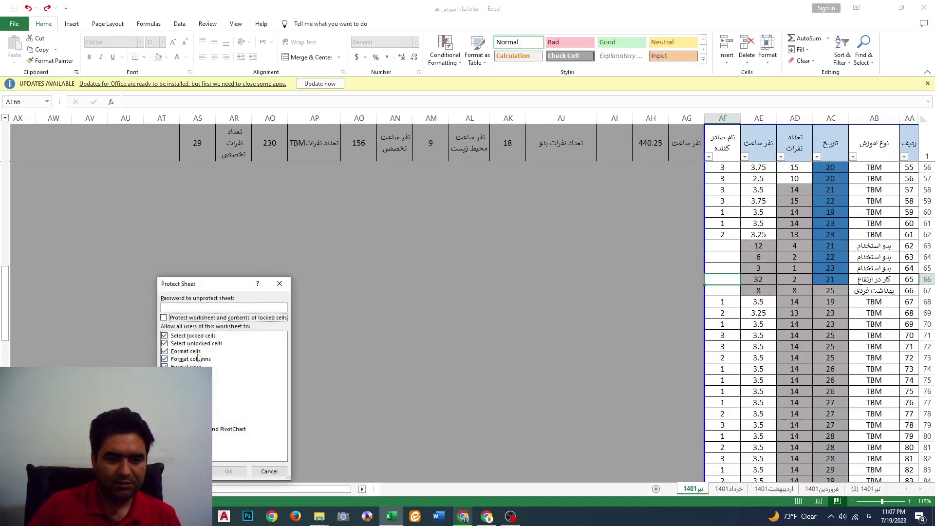
pyautogui.click(189, 306)
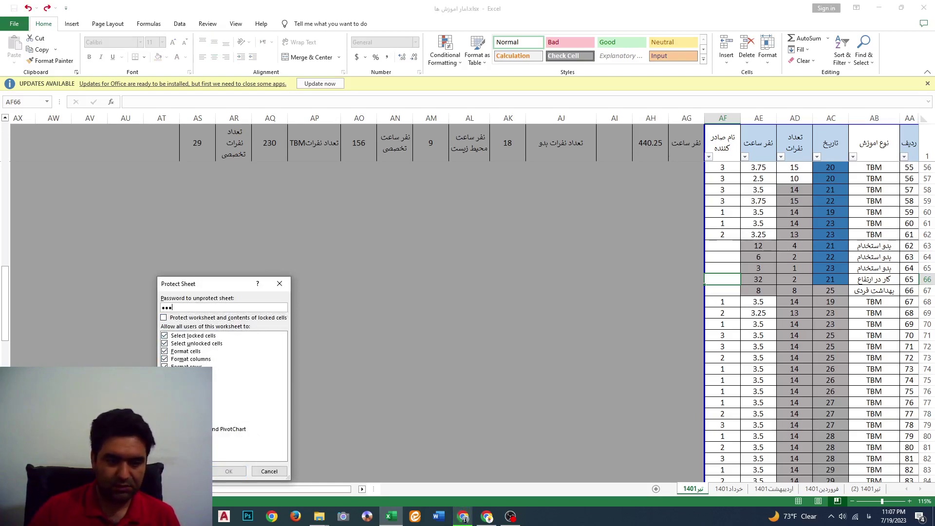
pyautogui.click(164, 319)
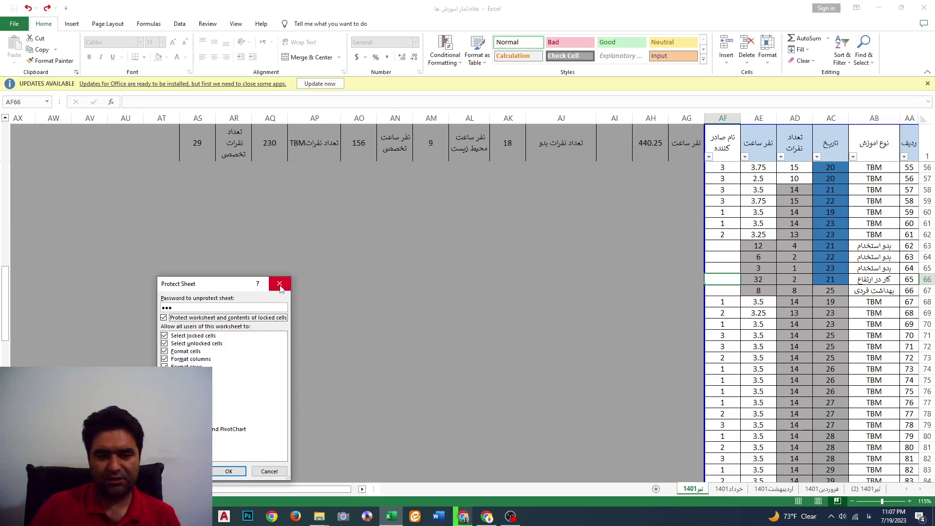
pyautogui.click(280, 286)
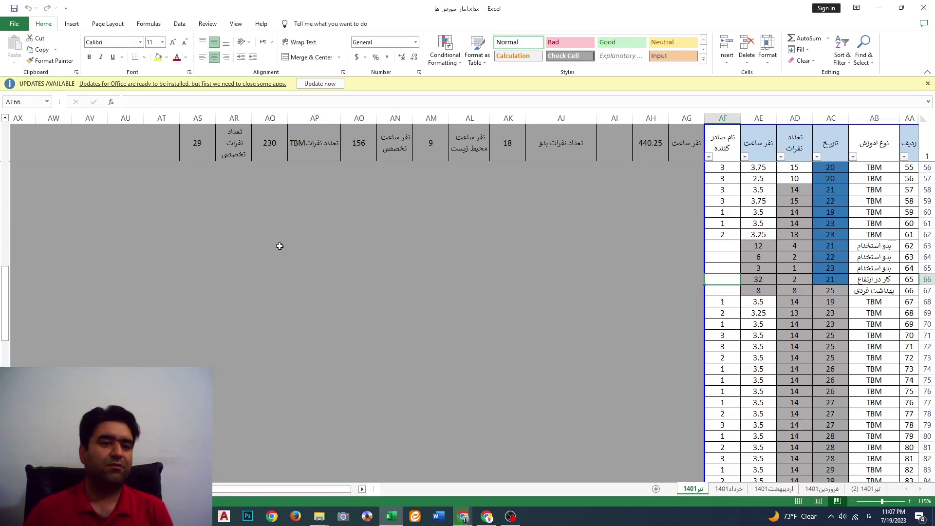
pyautogui.click(17, 24)
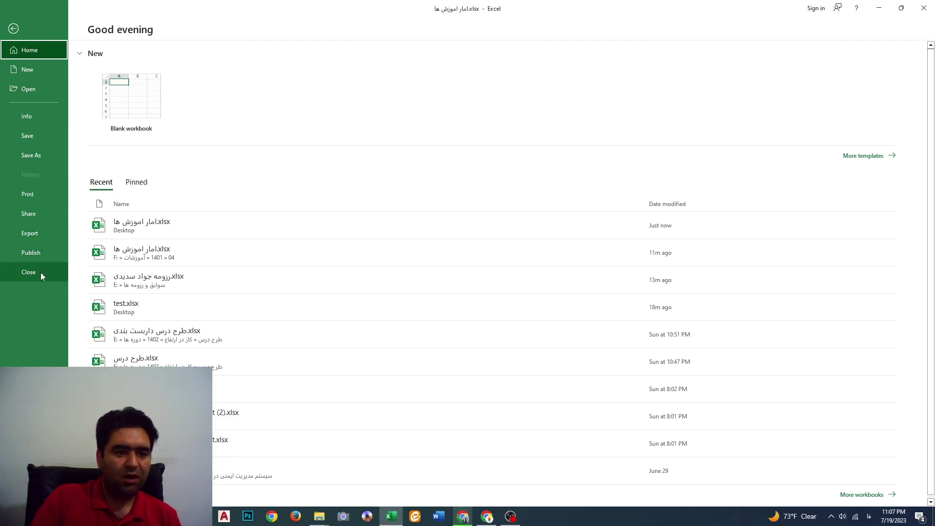
# Drag the page-break border so the print area includes column AG (نفر ساعت) beside AF
pyautogui.click(15, 27)
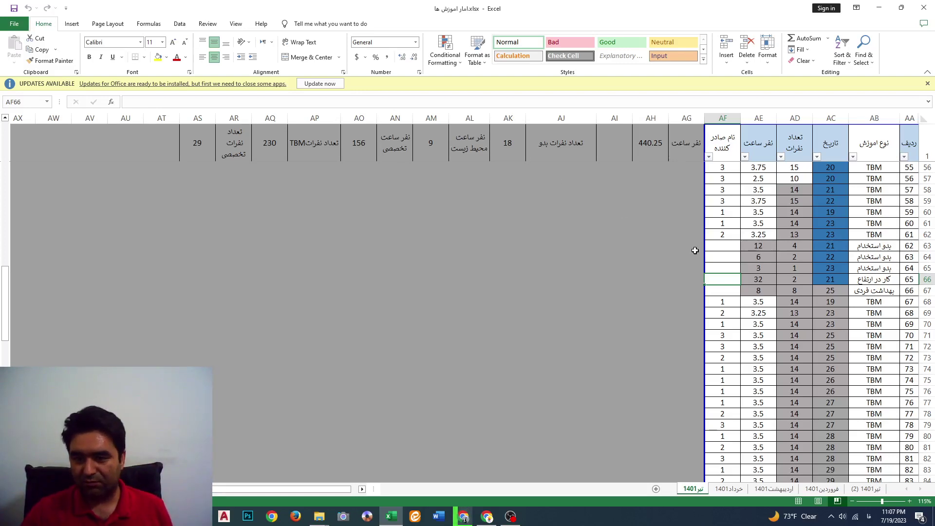
pyautogui.moveTo(705, 245); pyautogui.dragTo(668, 270)
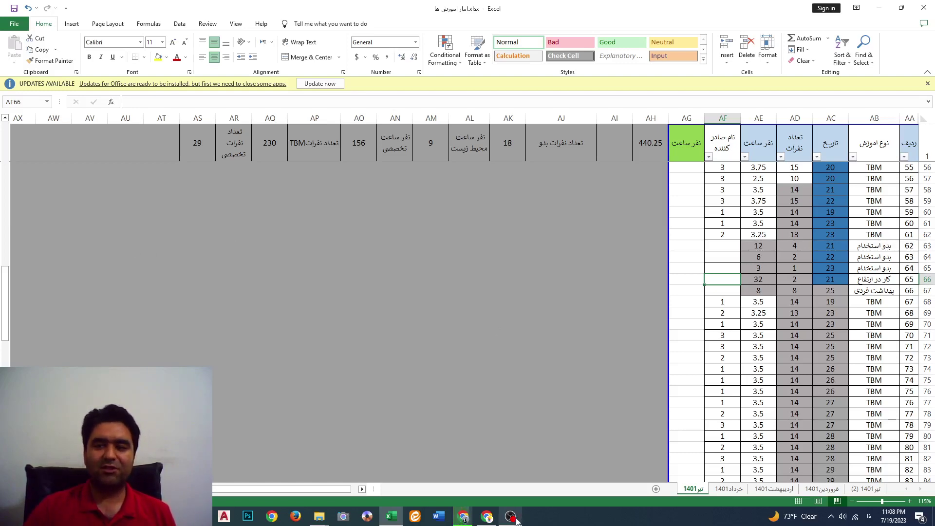
pyautogui.moveTo(513, 520)
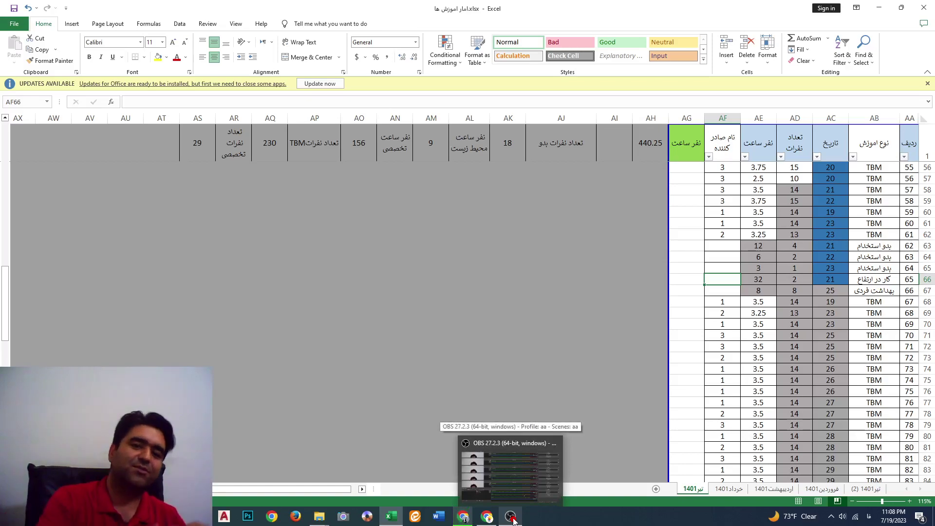